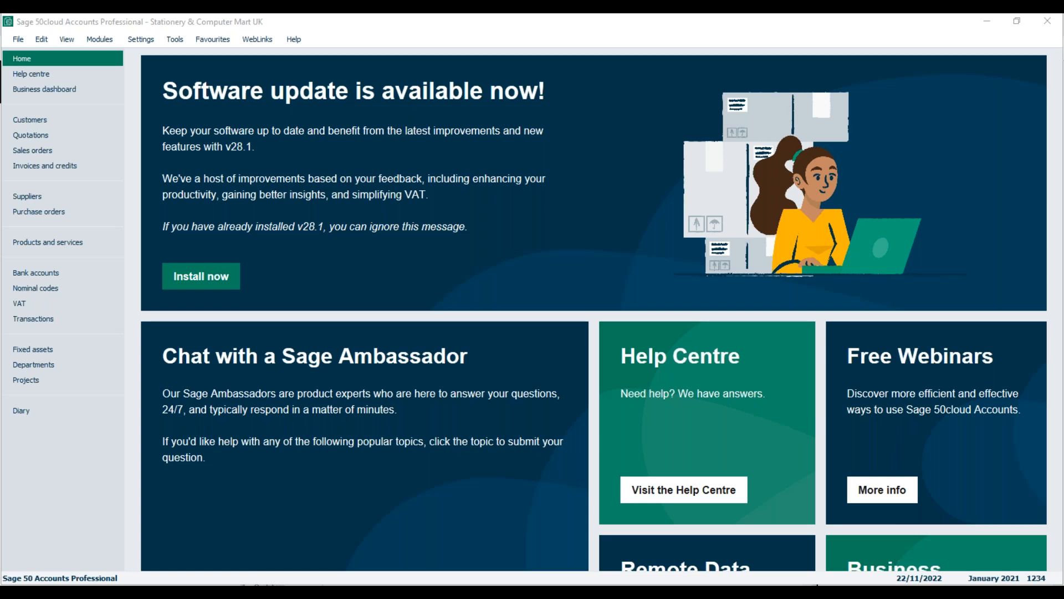
Preview the Customer List report from the Customer details reports using the default criteria
left_click(50, 120)
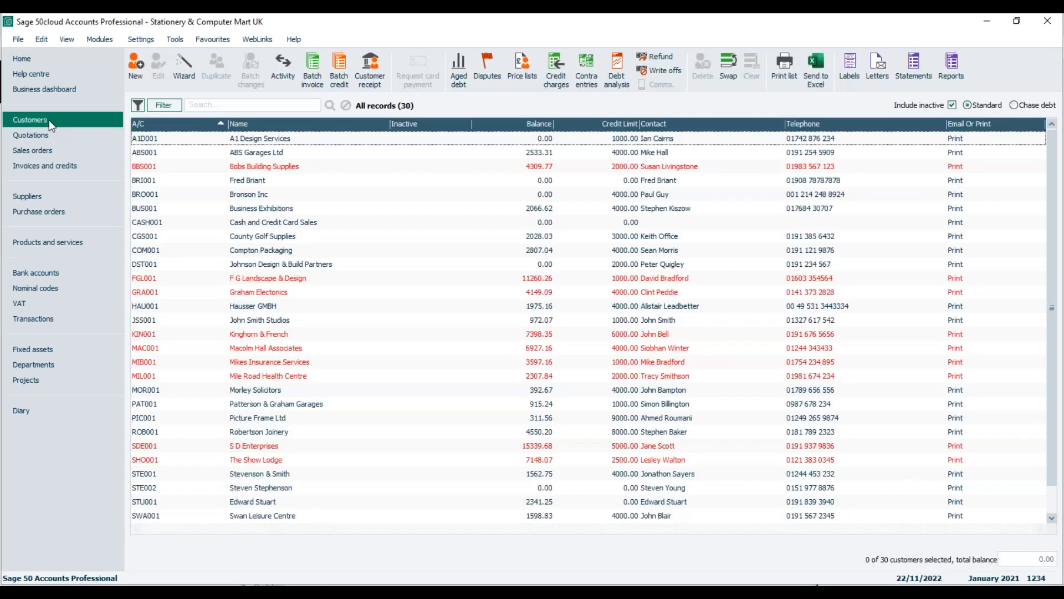
left_click(958, 67)
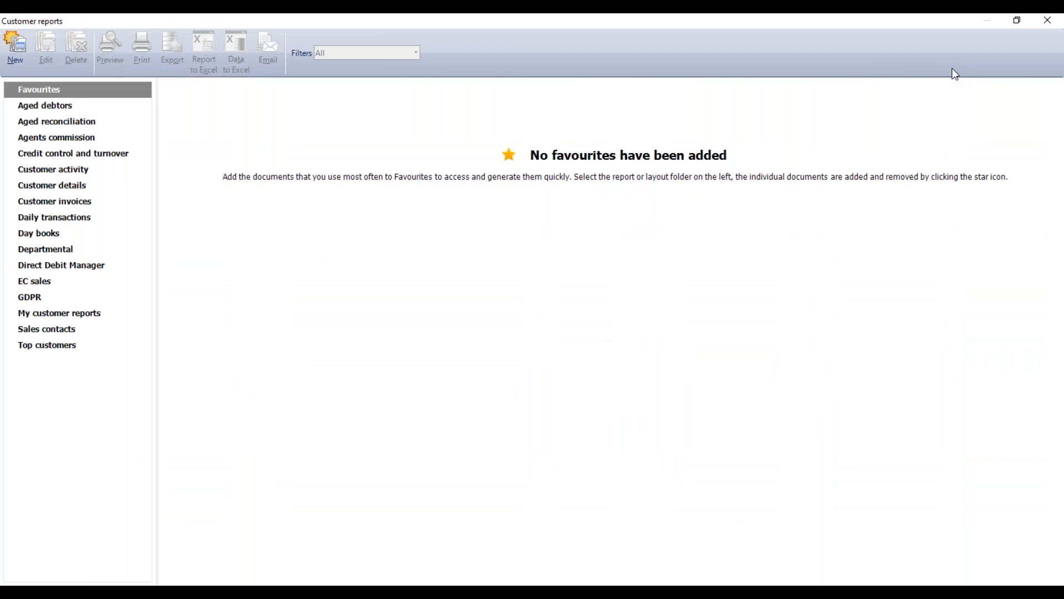
left_click(72, 186)
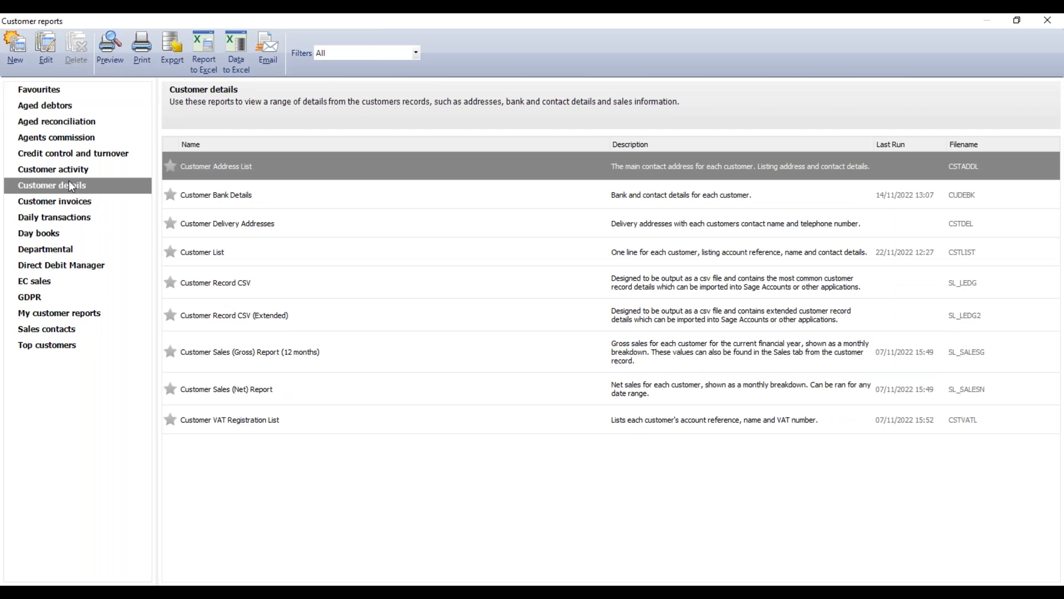
left_click(245, 255)
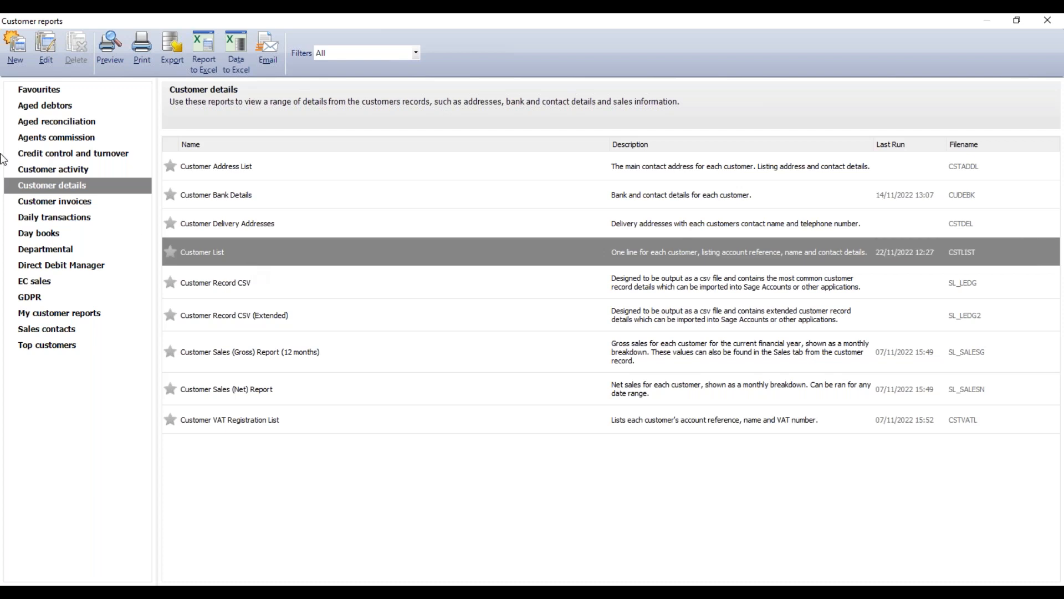
left_click(112, 51)
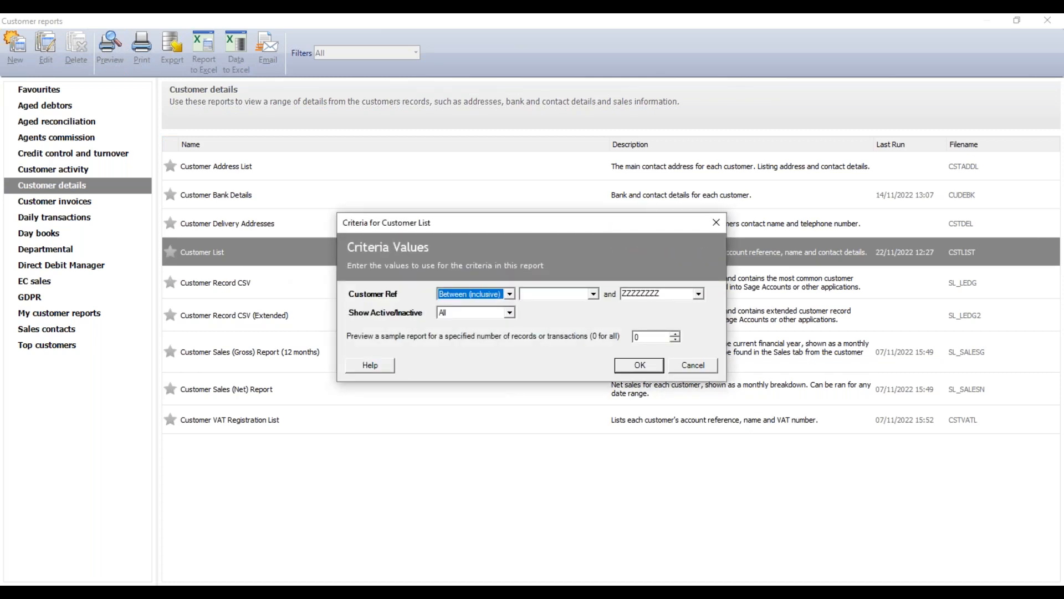
left_click(632, 366)
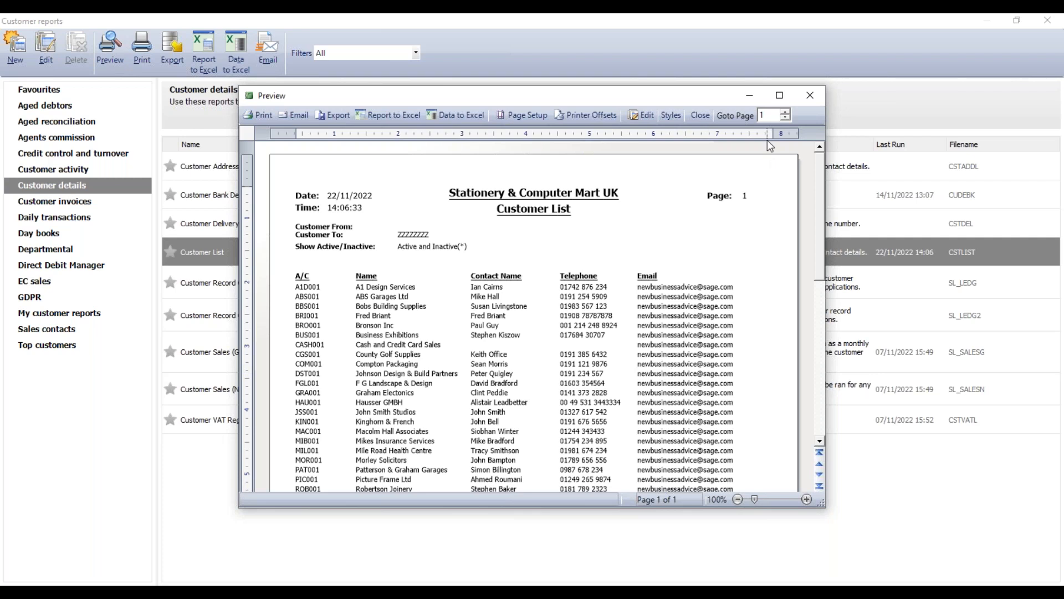
Read through the enlarged Customer List preview and open the report for editing in Sage Report Designer
left_click(780, 96)
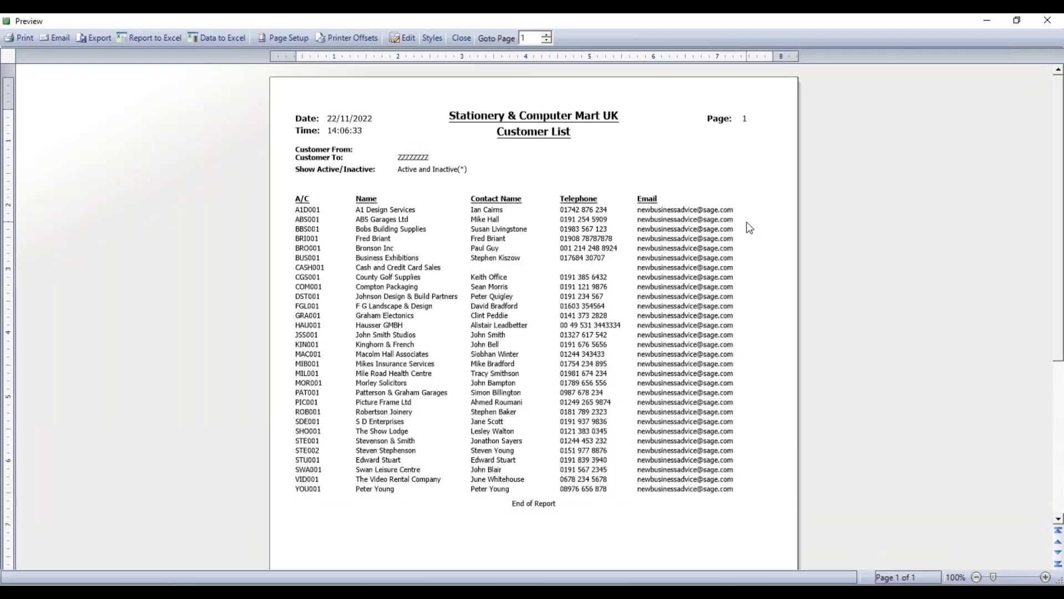
left_click(1046, 577)
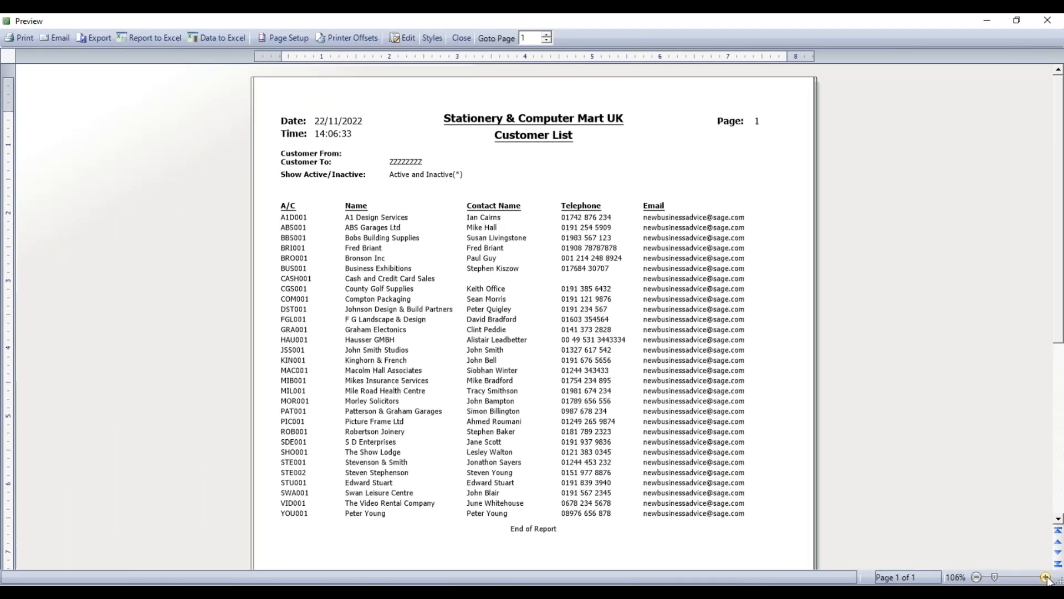
left_click(1046, 577)
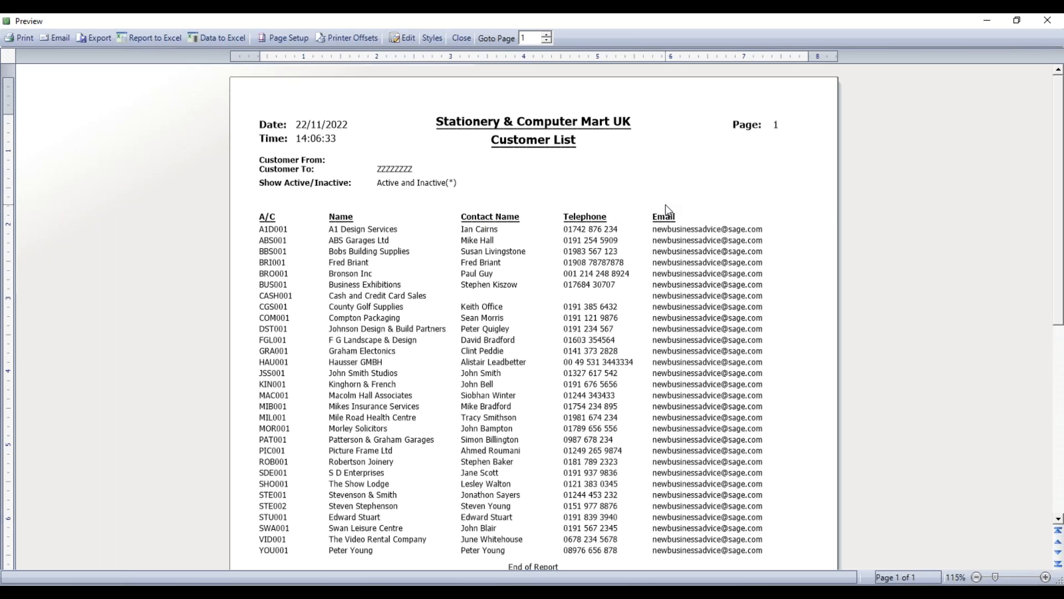
scroll(438, 161, "down", 3)
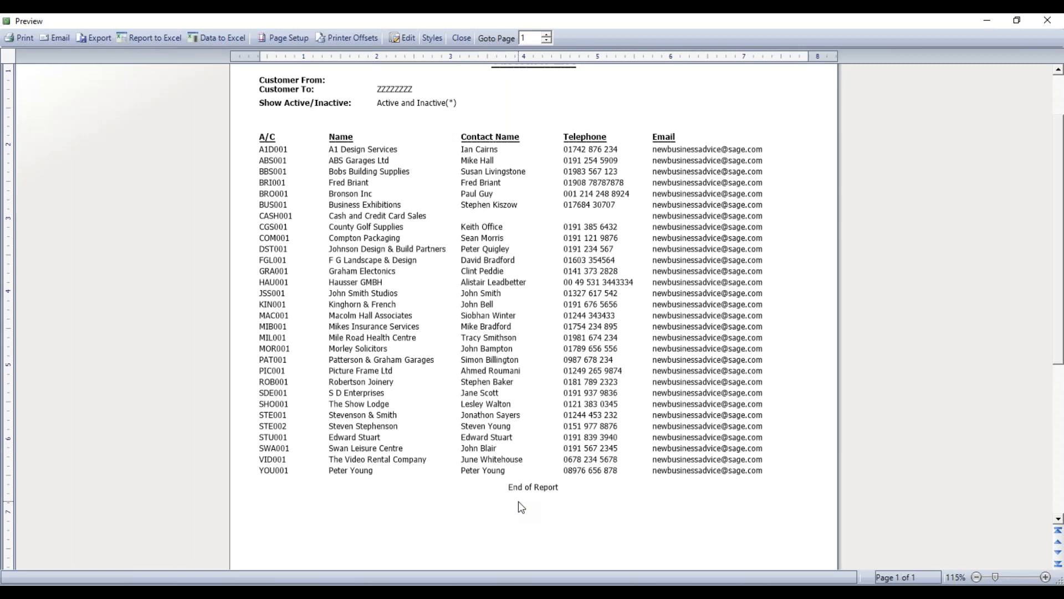
left_click(401, 41)
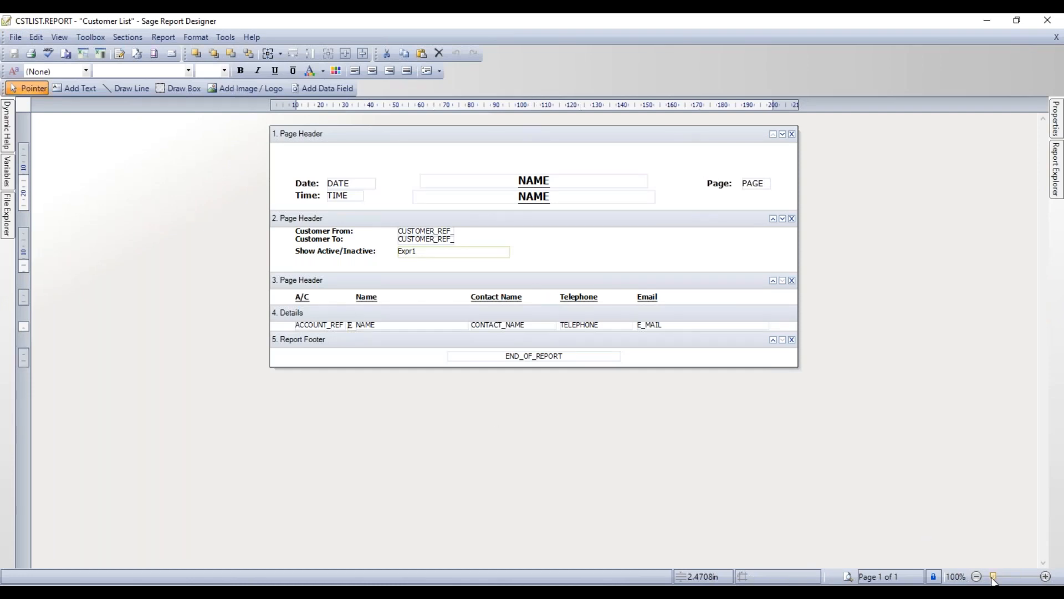
left_click_drag(992, 579, 997, 578)
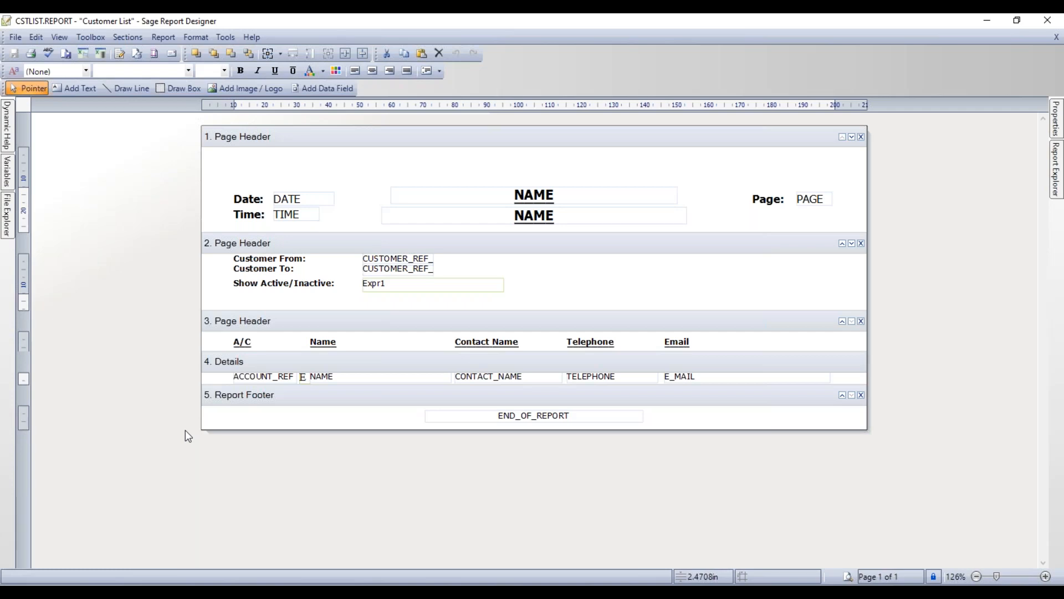
Examine the report's structure by highlighting the first Page Header, Details and Report Footer sections in turn
left_click(291, 134)
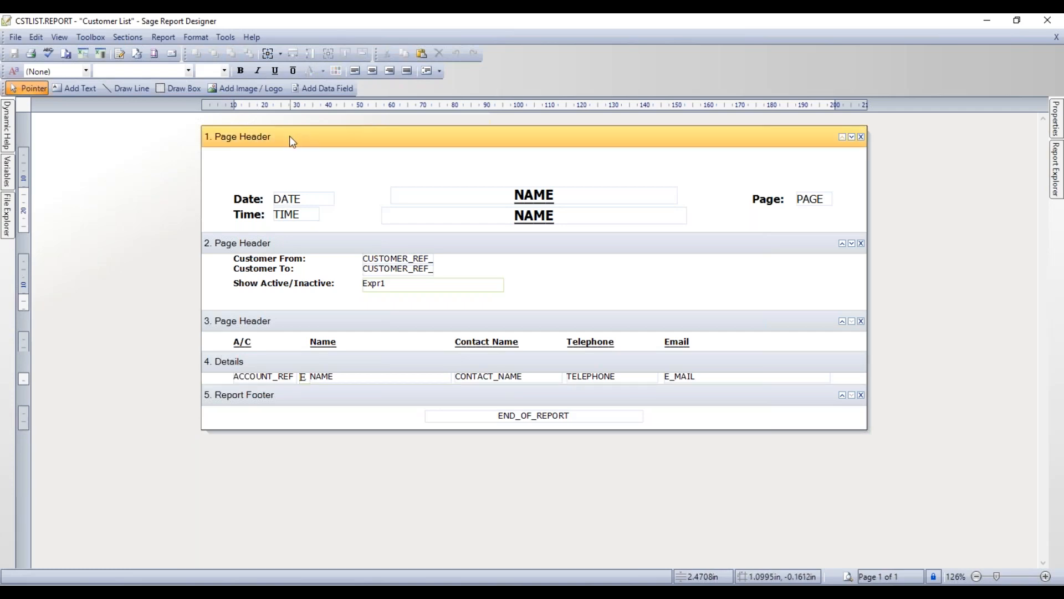
left_click(283, 367)
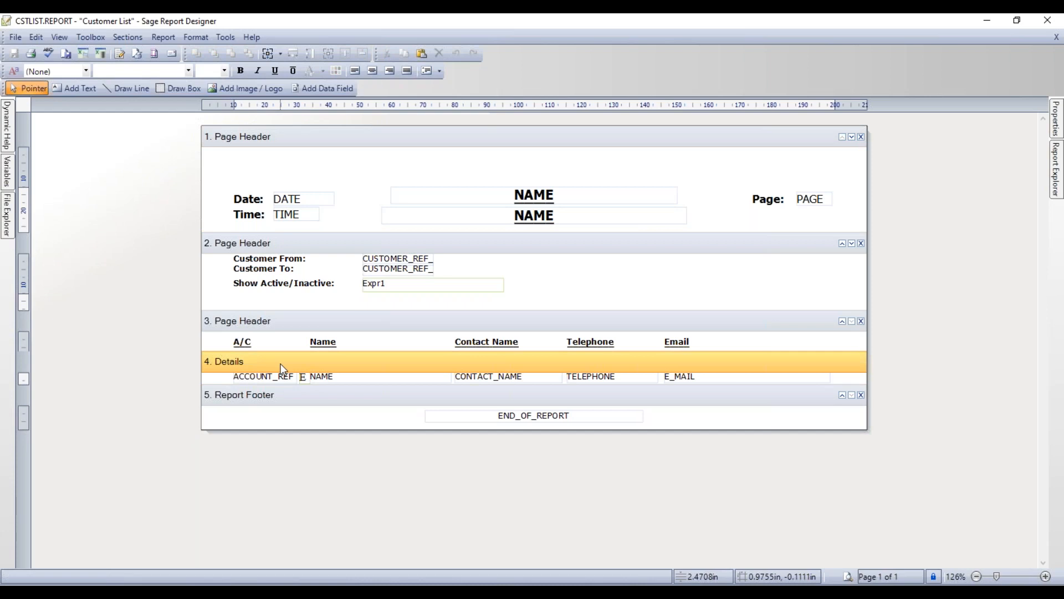
left_click(289, 400)
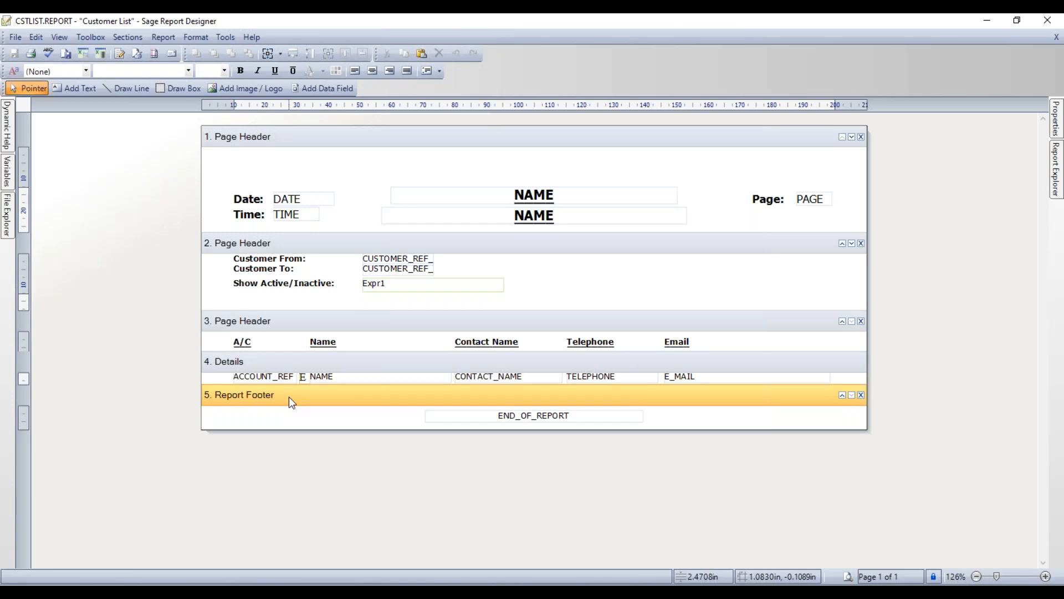
left_click(317, 142)
left_click(296, 365)
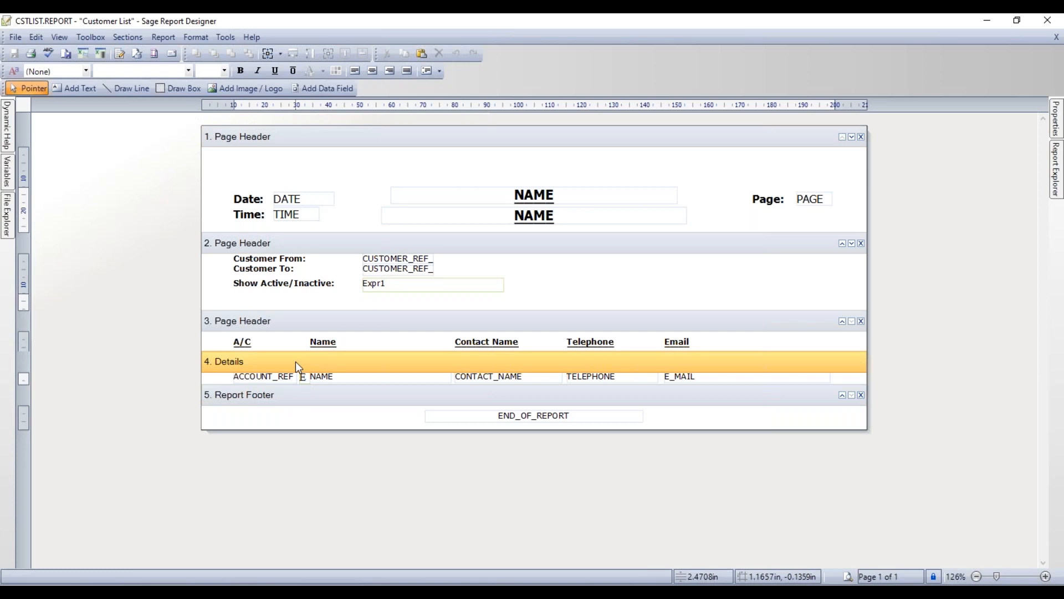
left_click(282, 397)
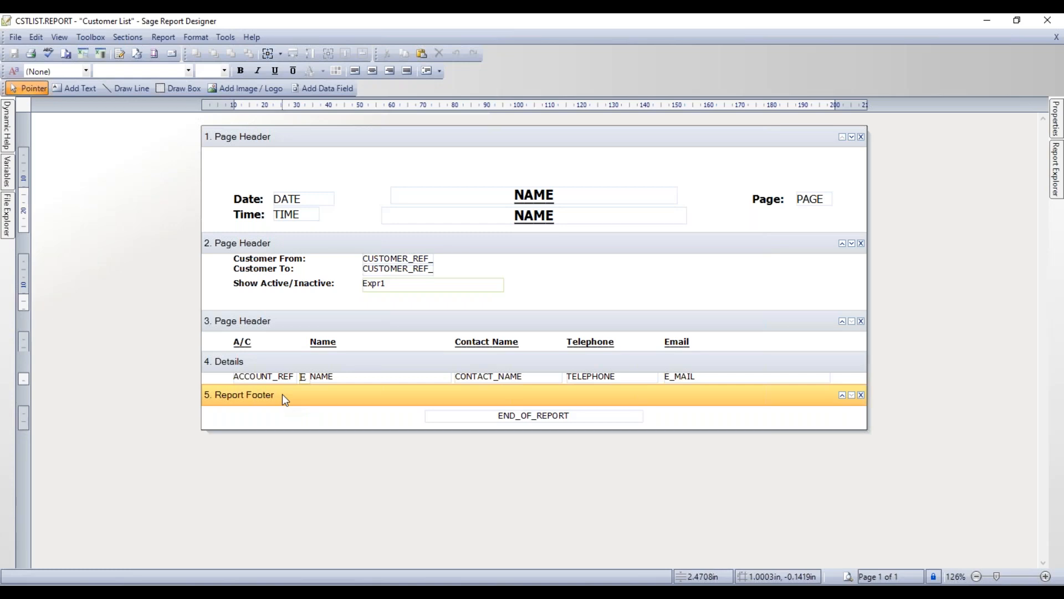
left_click(302, 140)
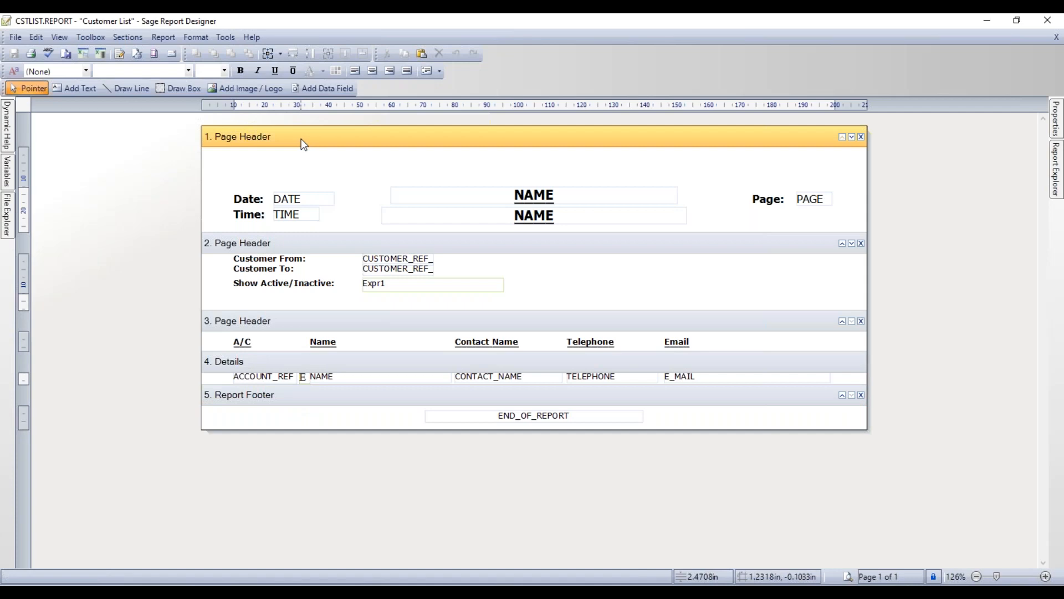
Examine the first page header's contents by selecting its date and time items, the two title fields and the page number items
left_click_drag(214, 183, 357, 228)
left_click_drag(356, 228, 357, 228)
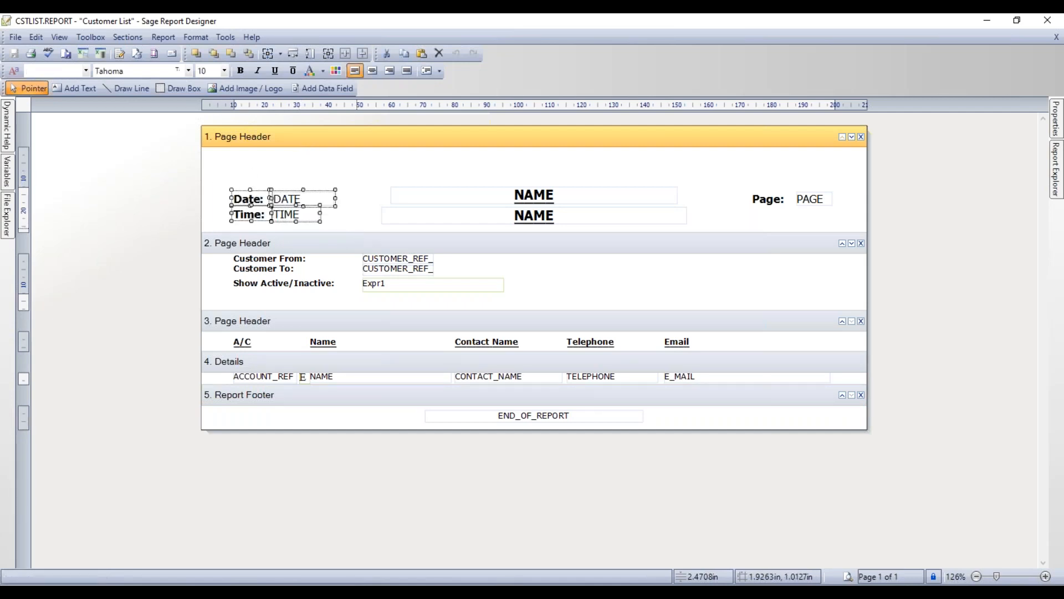
left_click_drag(356, 172, 707, 229)
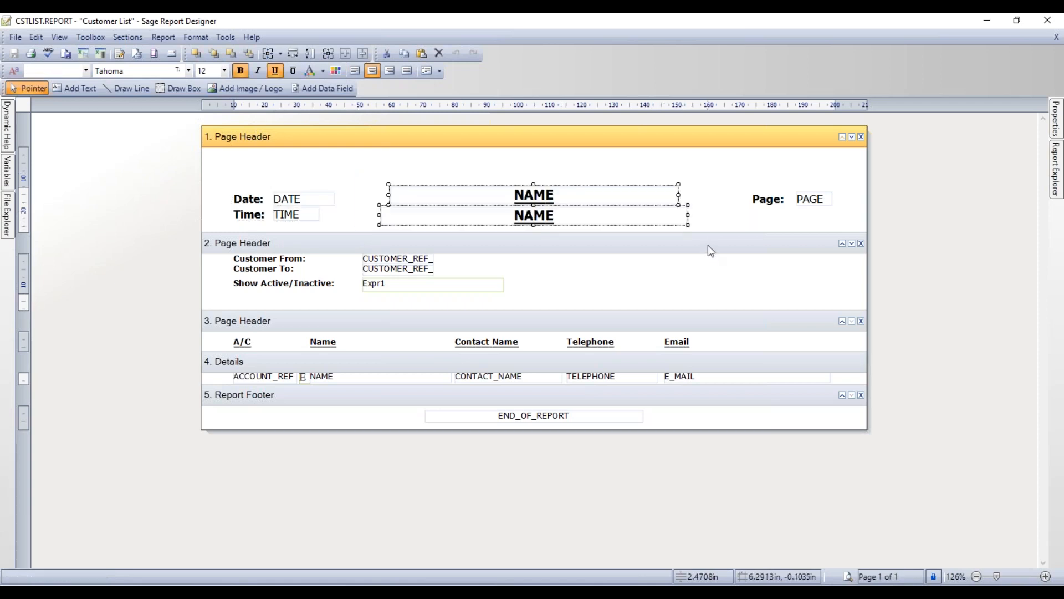
left_click_drag(736, 179, 850, 216)
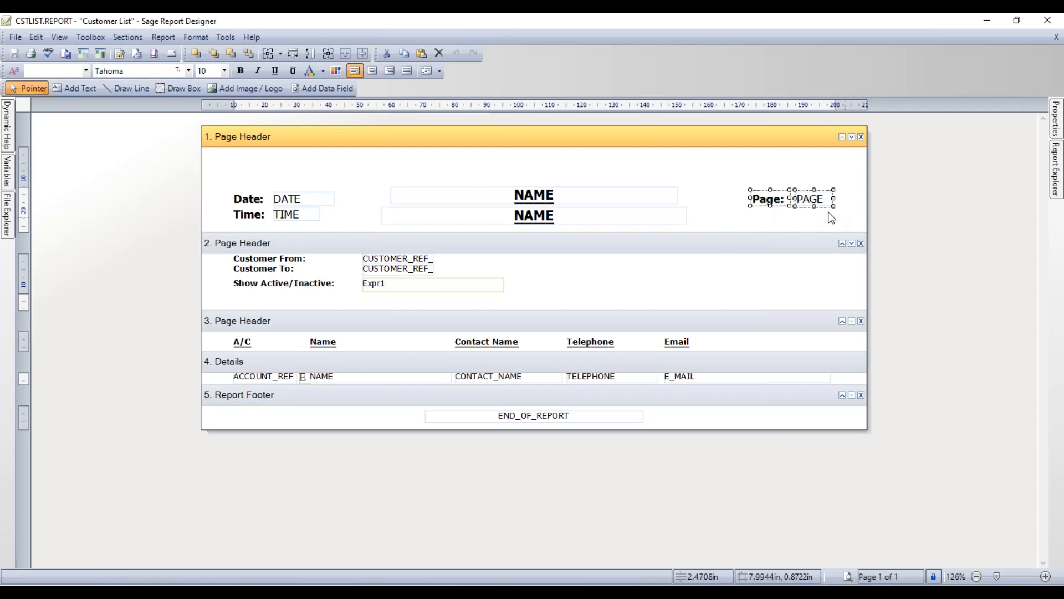
left_click(723, 182)
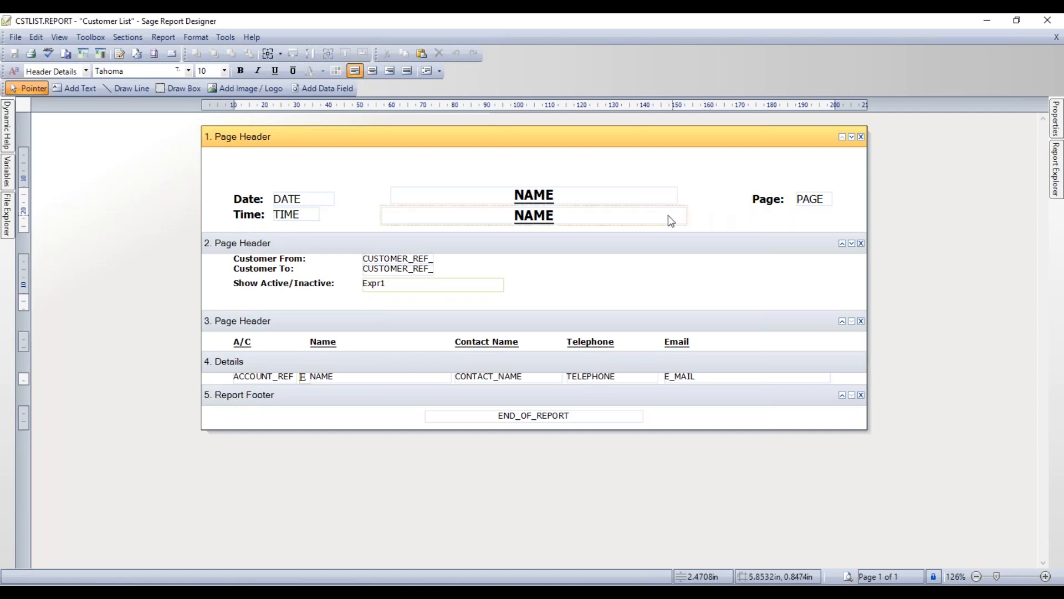
Inspect the expression behind the lower NAME field and the text of the Page label in the first page header, without changing either
left_click(590, 219)
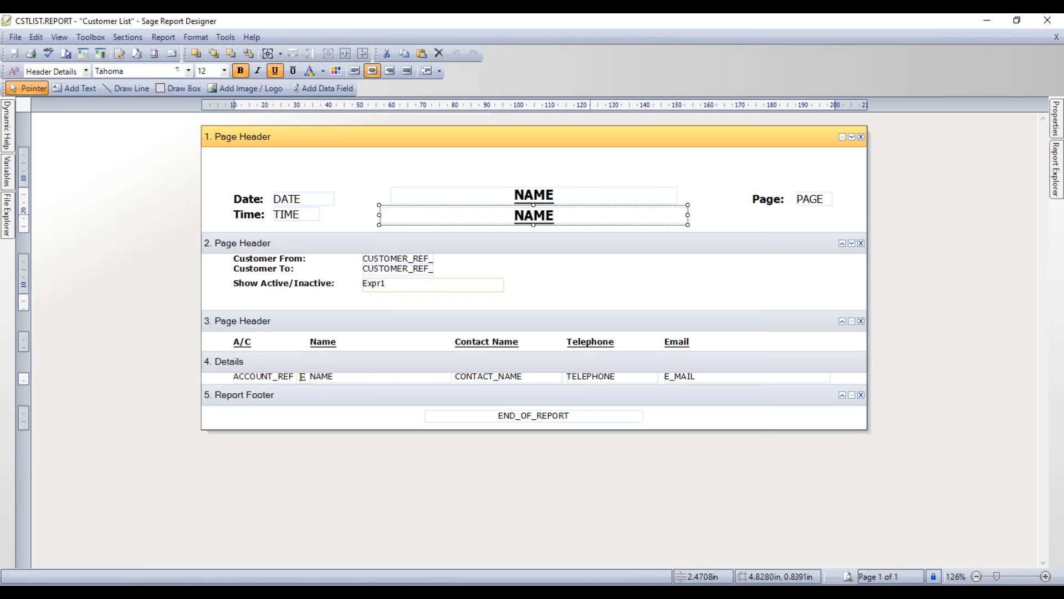
double_click(591, 219)
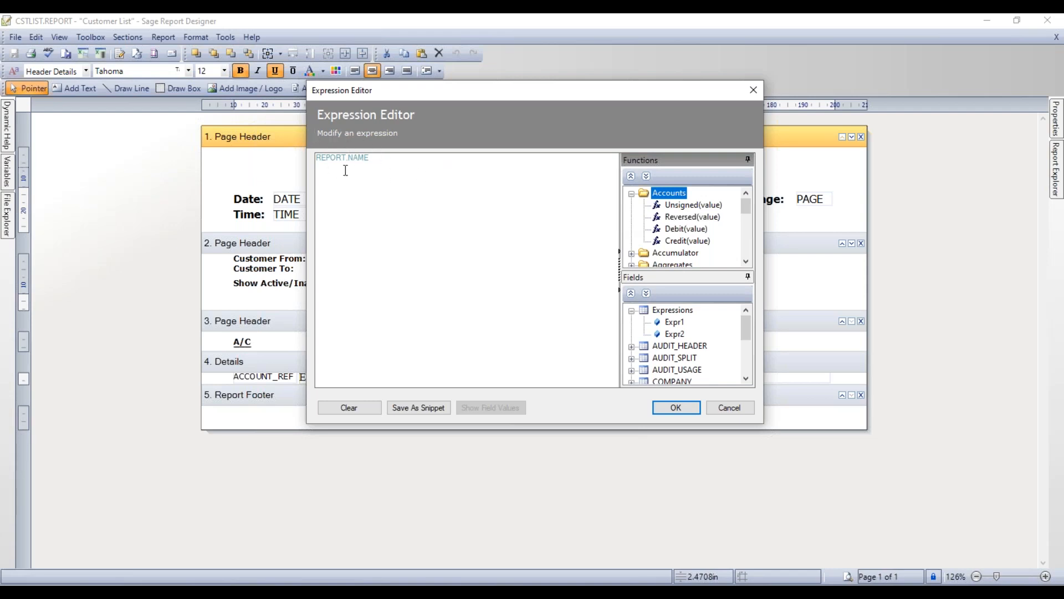
left_click(730, 408)
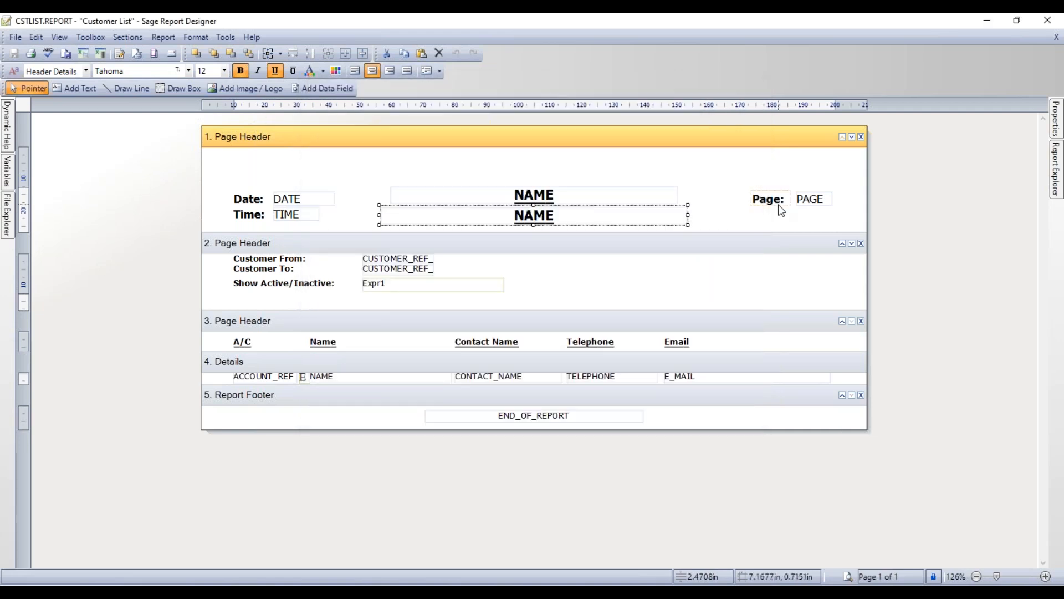
left_click(770, 203)
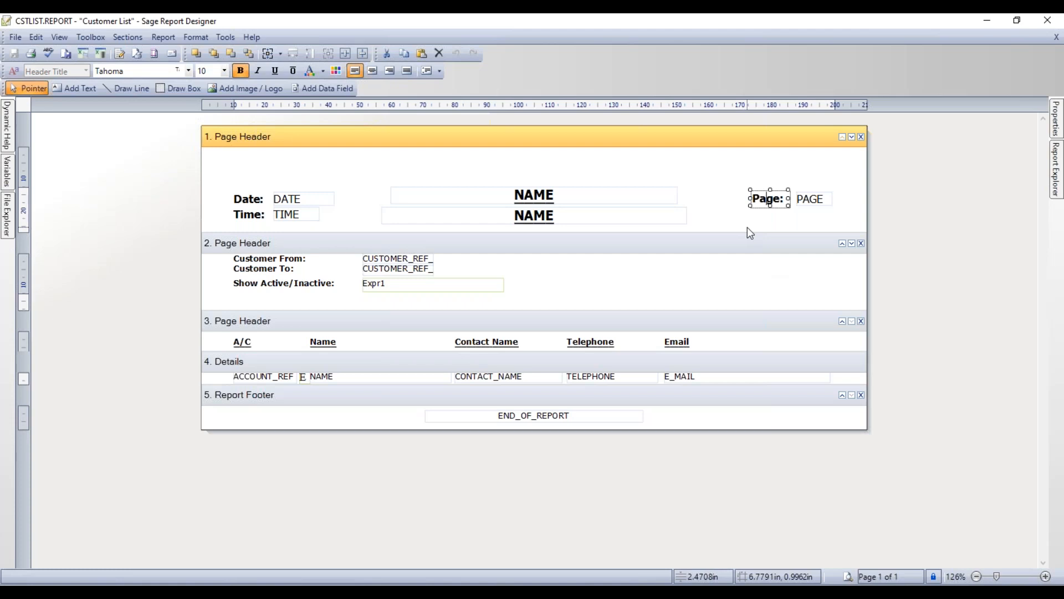
left_click(718, 196)
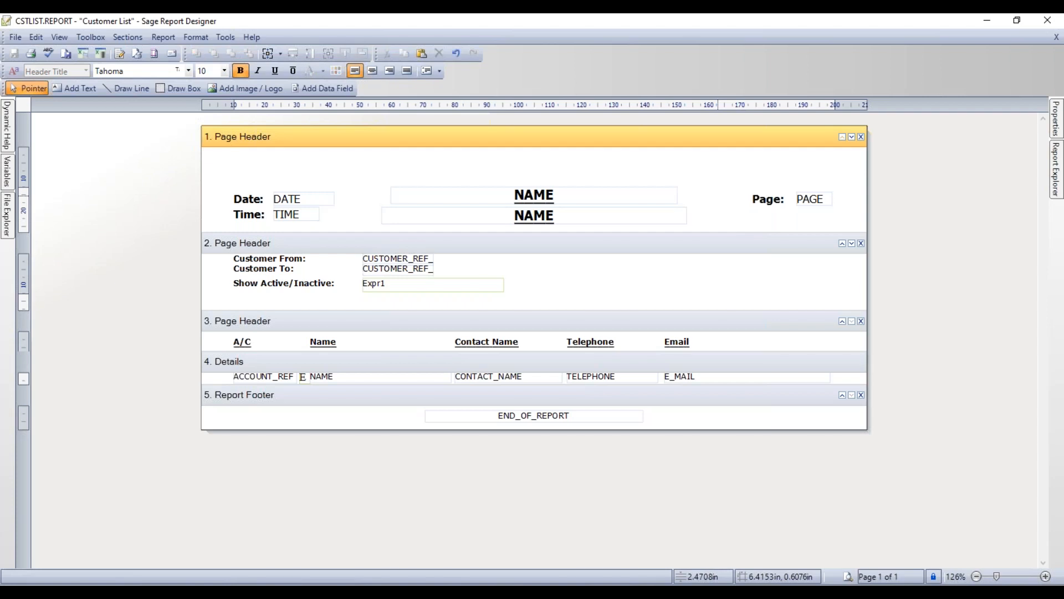
Examine the customer criteria variables in the second page header and the column headings in the third
left_click(670, 244)
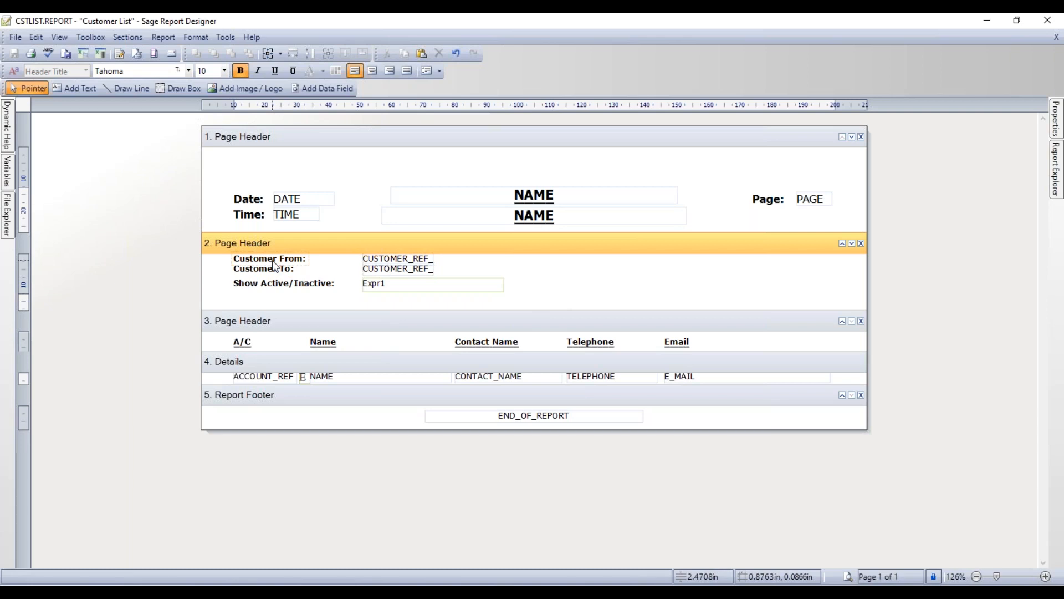
mouse_move(395, 265)
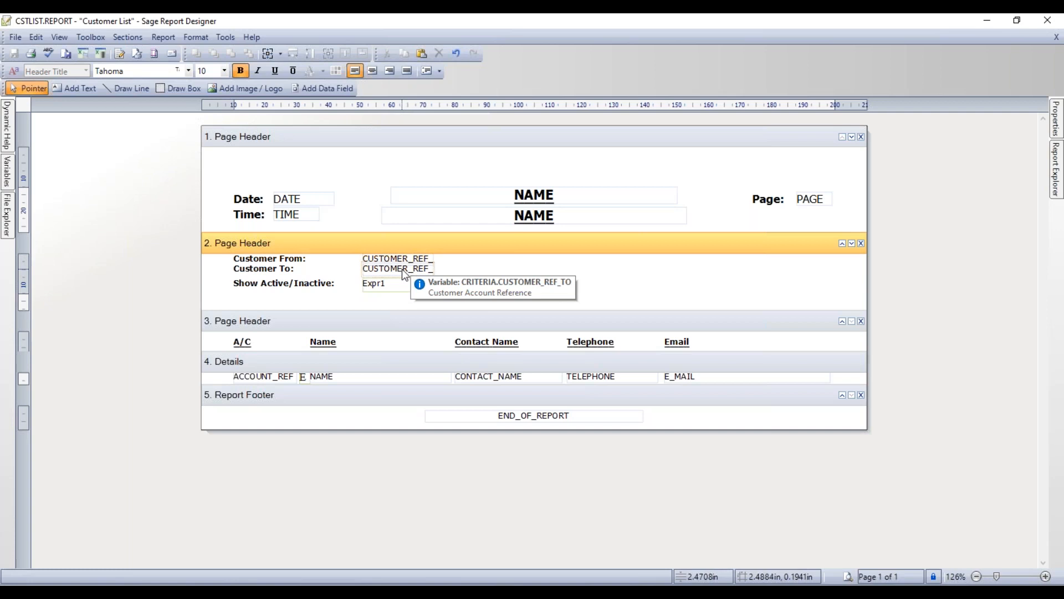
left_click(343, 319)
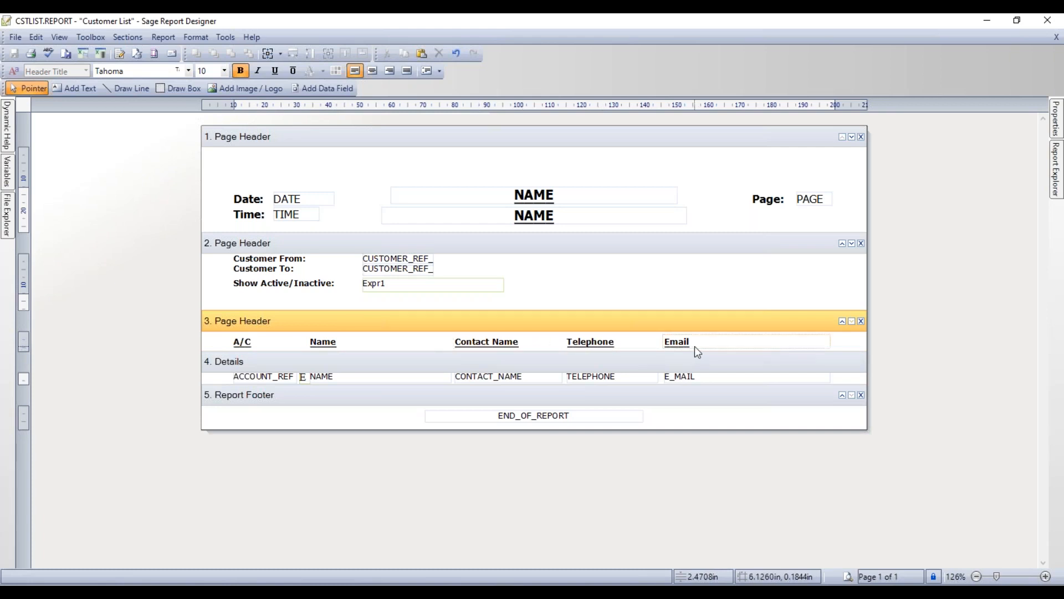
Check which variables supply the account reference, name, contact name and telephone fields in the Details section
left_click(663, 363)
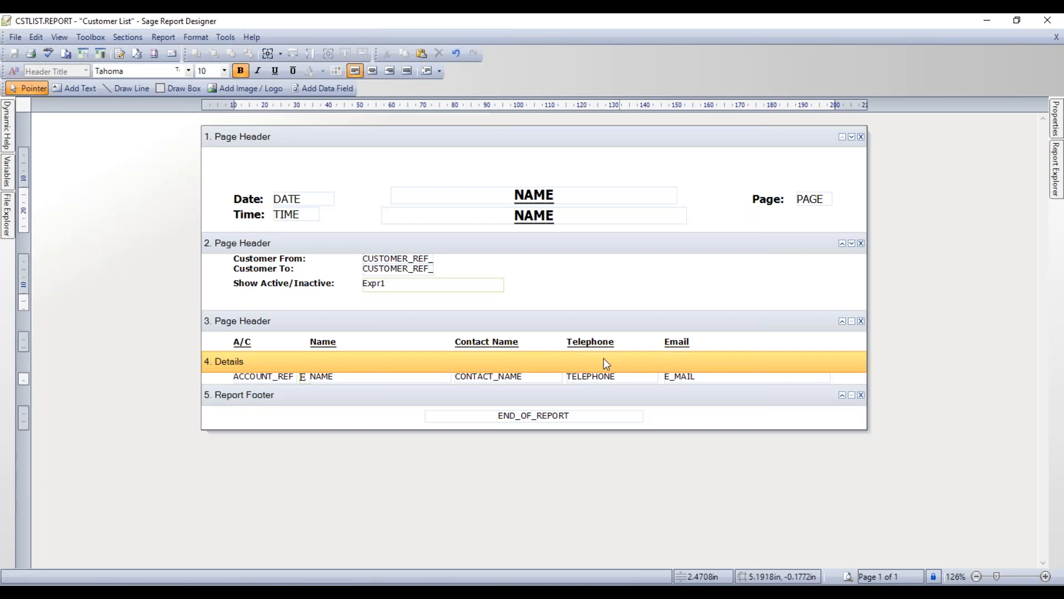
mouse_move(260, 382)
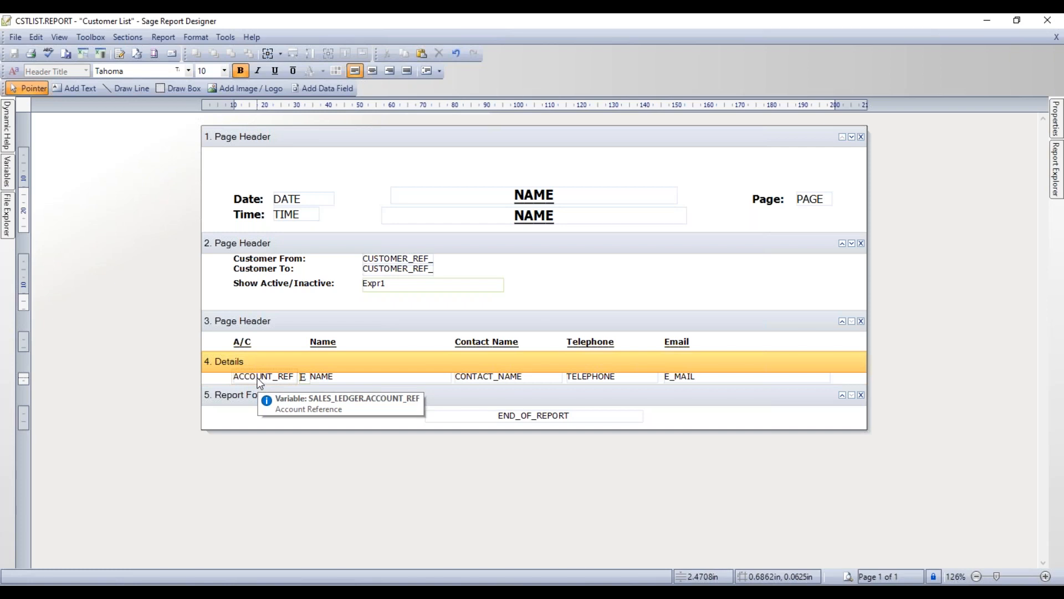
mouse_move(339, 381)
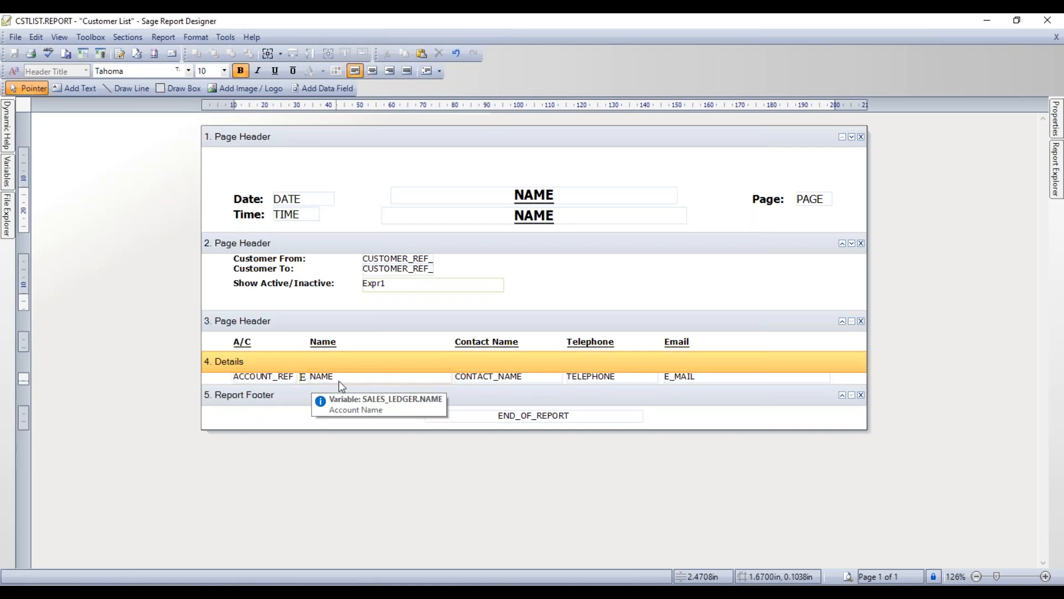
mouse_move(491, 381)
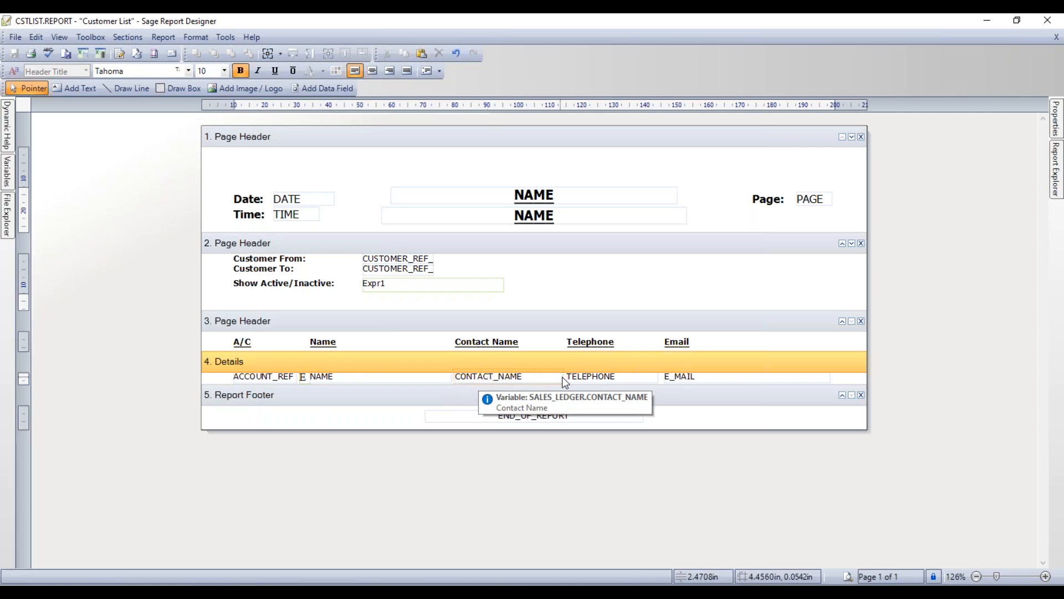
mouse_move(588, 383)
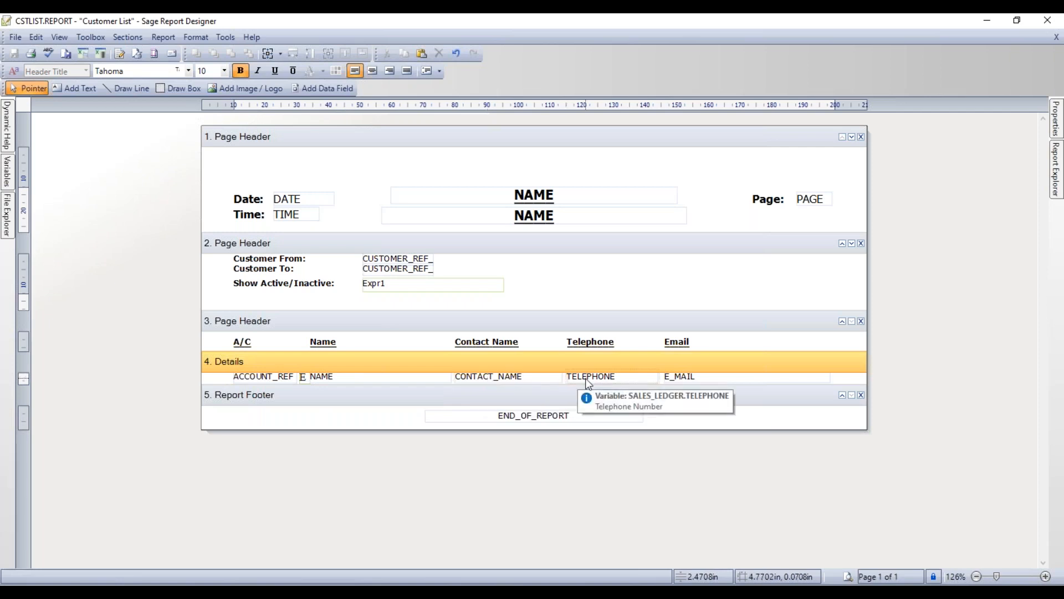
Check which variable supplies the e-mail field in the Details section and examine the END_OF_REPORT item in the Report Footer
mouse_move(696, 375)
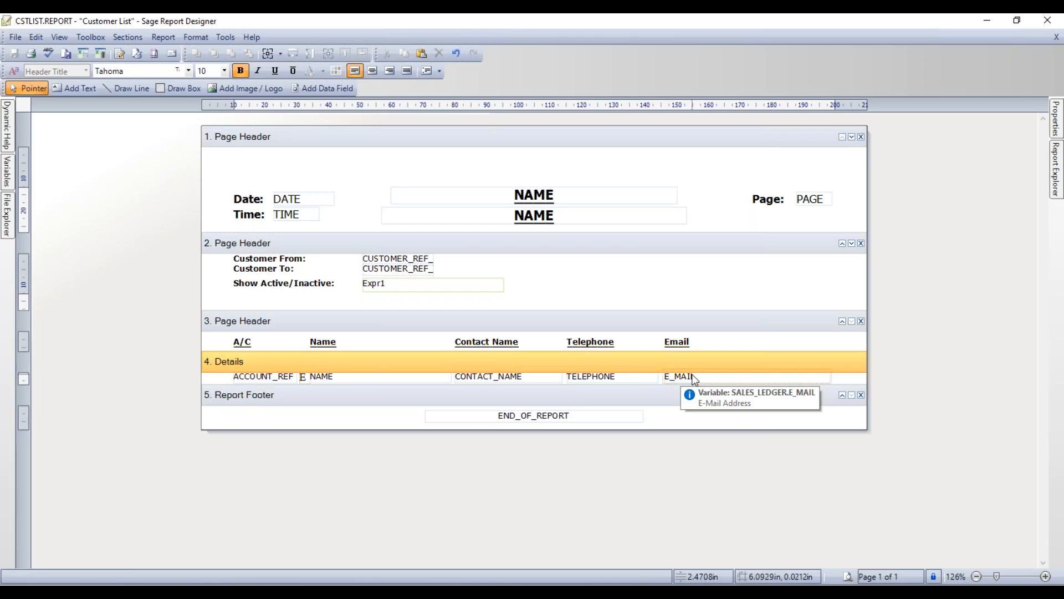
left_click(642, 398)
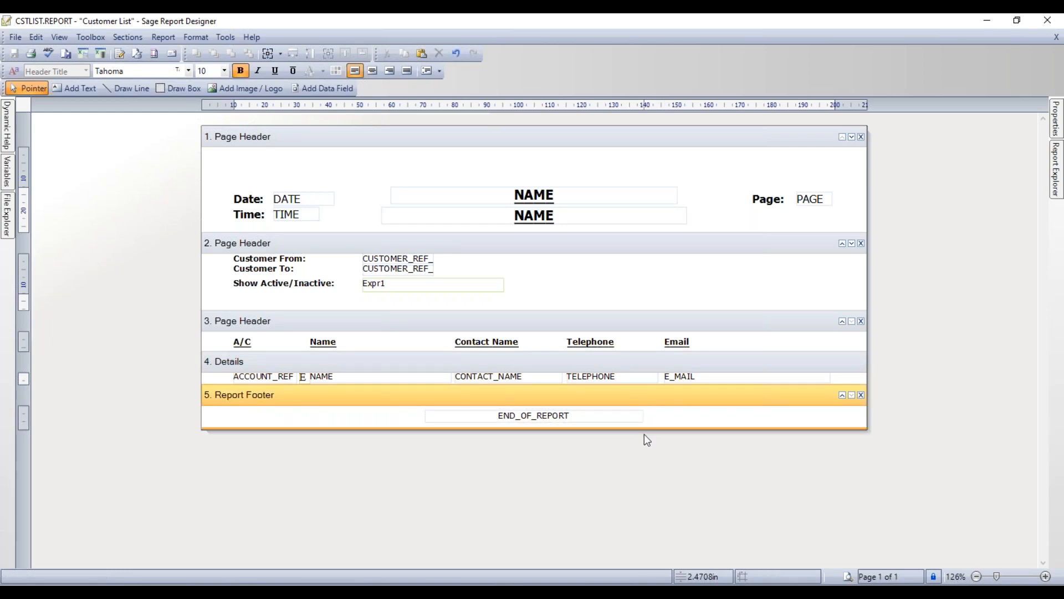
mouse_move(535, 421)
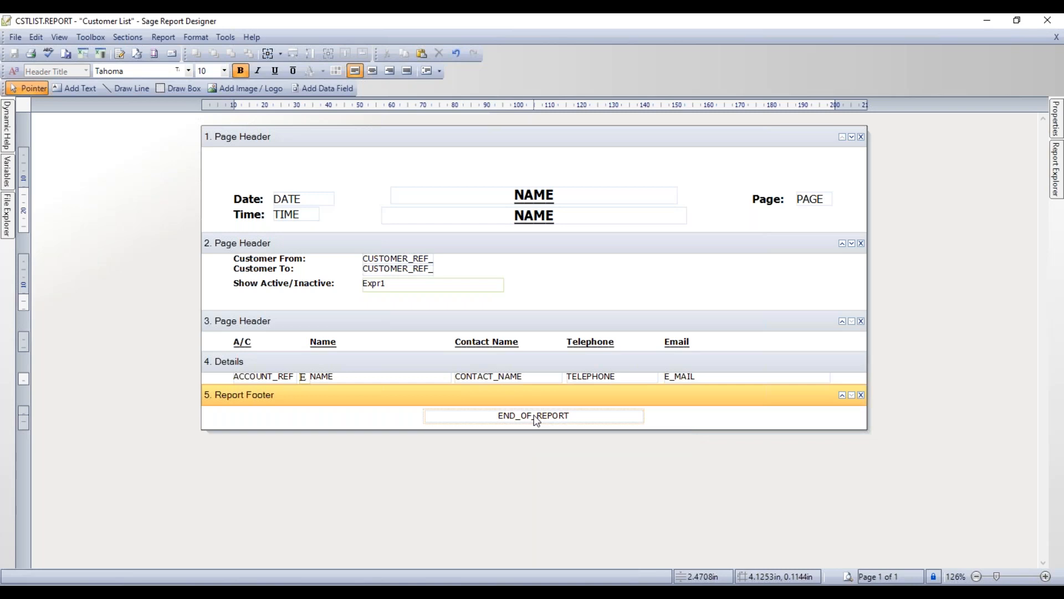
left_click(606, 502)
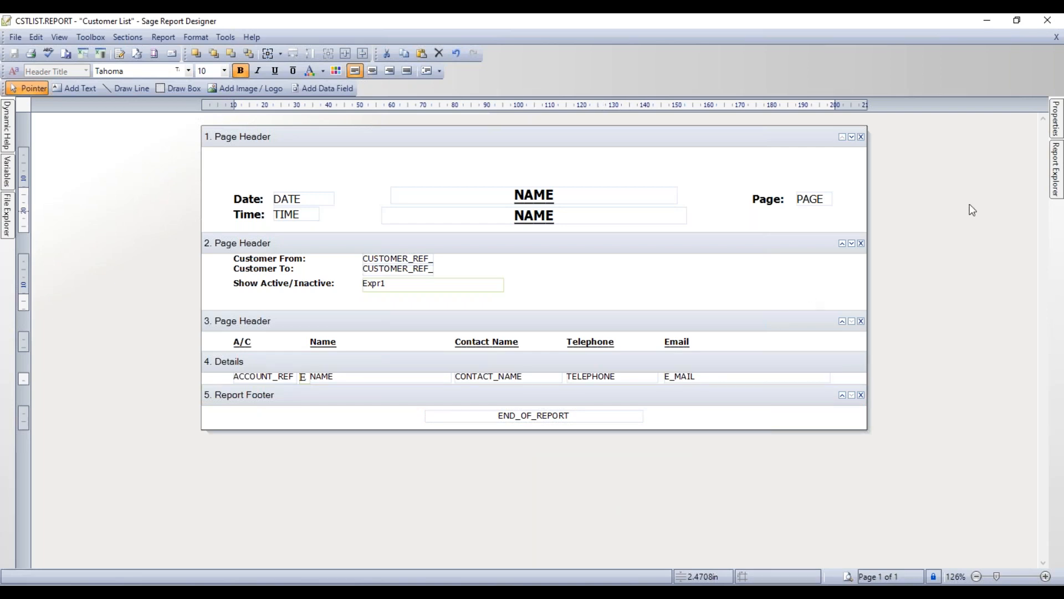
Show the Report Explorer, collapse the first Page Header's contents, and keep the Report Explorer docked open beside the layout
mouse_move(1057, 179)
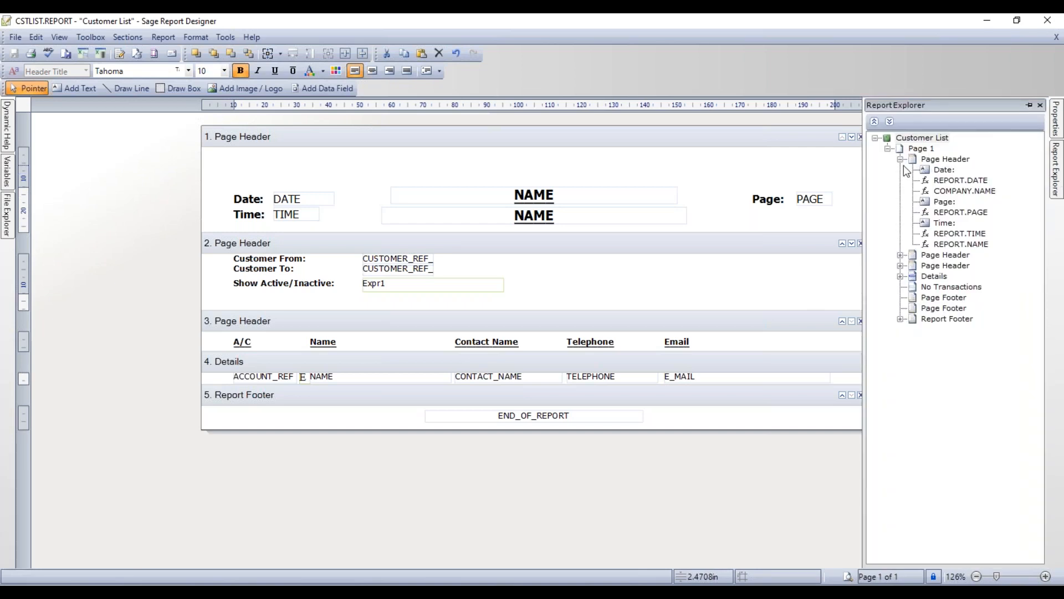
left_click(902, 169)
left_click(901, 159)
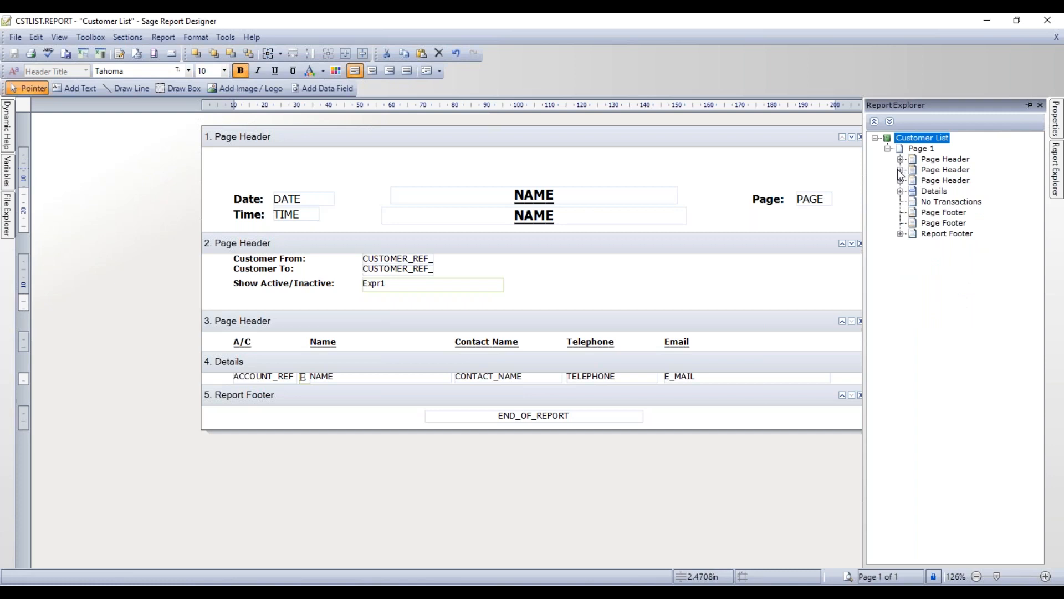
left_click(60, 36)
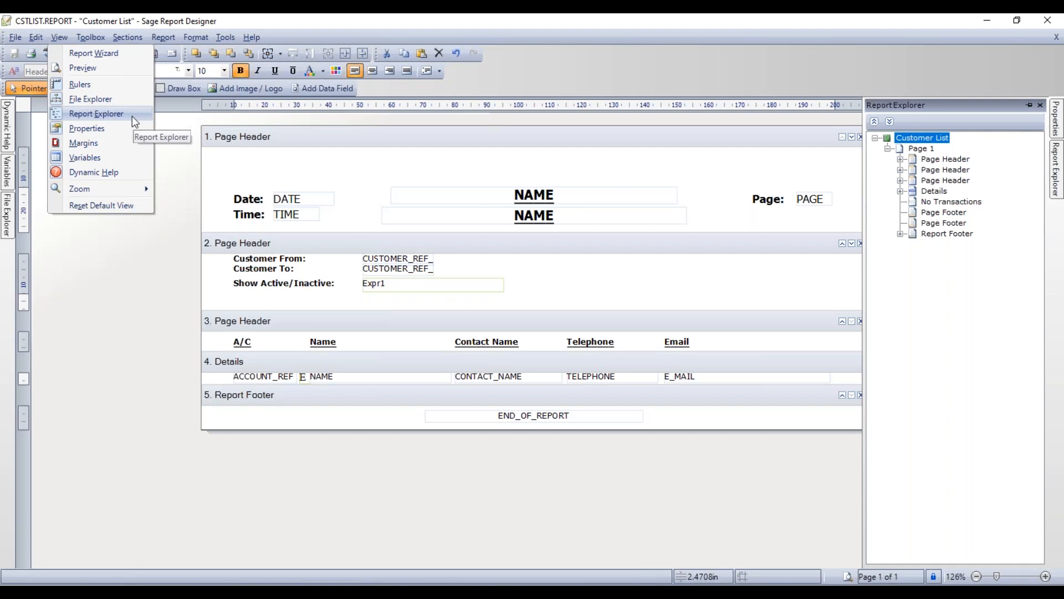
left_click(753, 520)
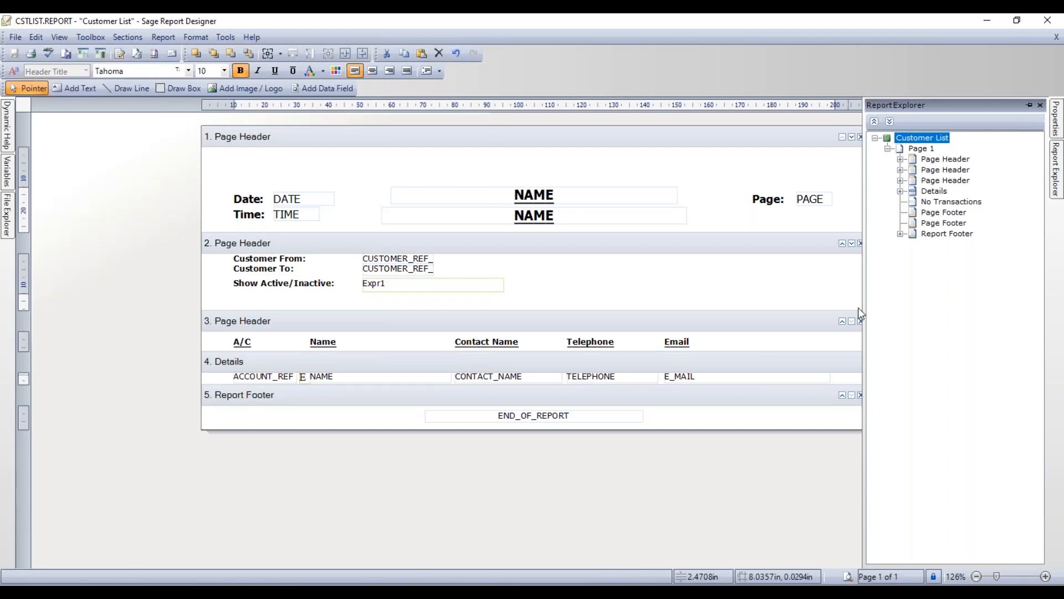
left_click(1030, 106)
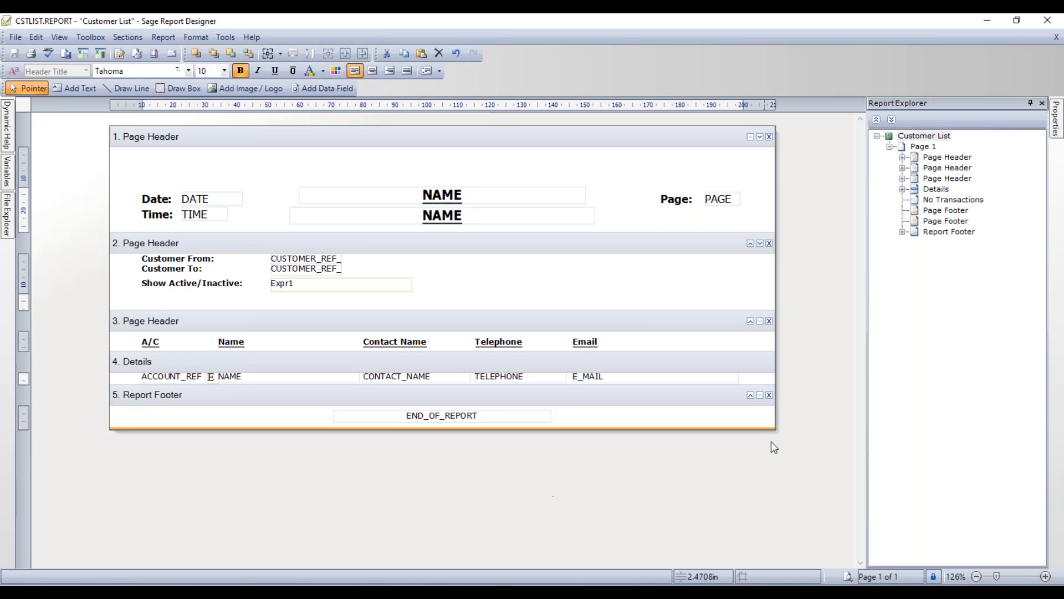
Locate the three page headers, Details and Report Footer through the Report Explorer, and list the contents of Report Footer and Details
left_click(952, 161)
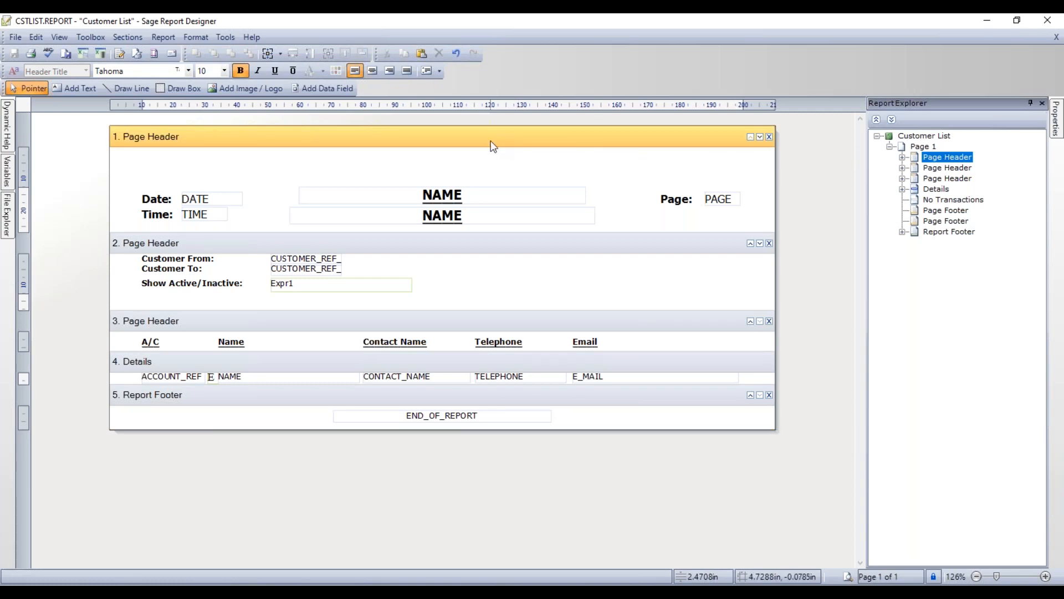
left_click(948, 168)
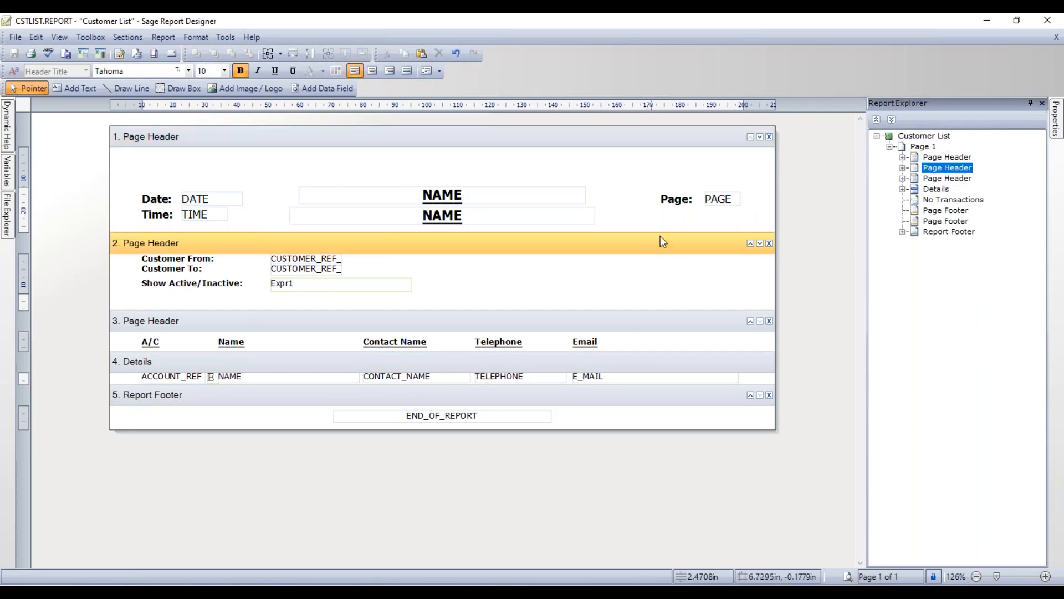
left_click(958, 180)
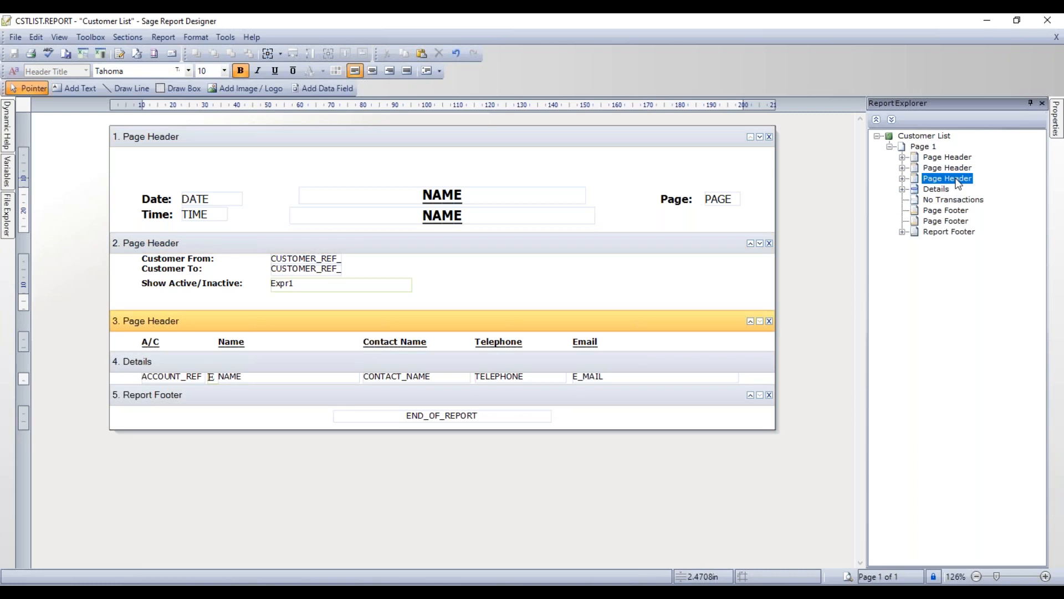
left_click(934, 191)
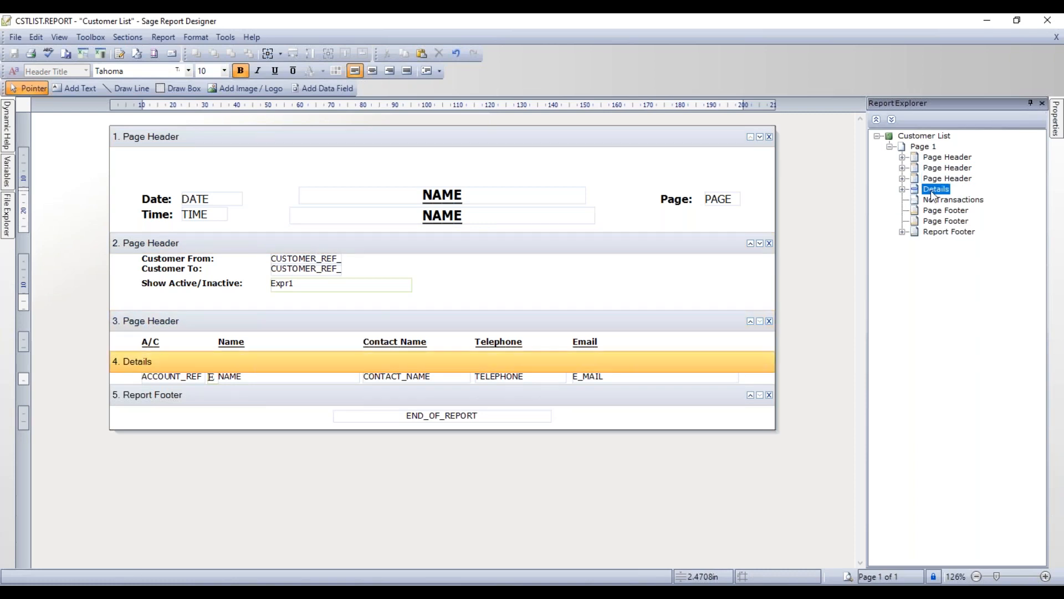
left_click(937, 233)
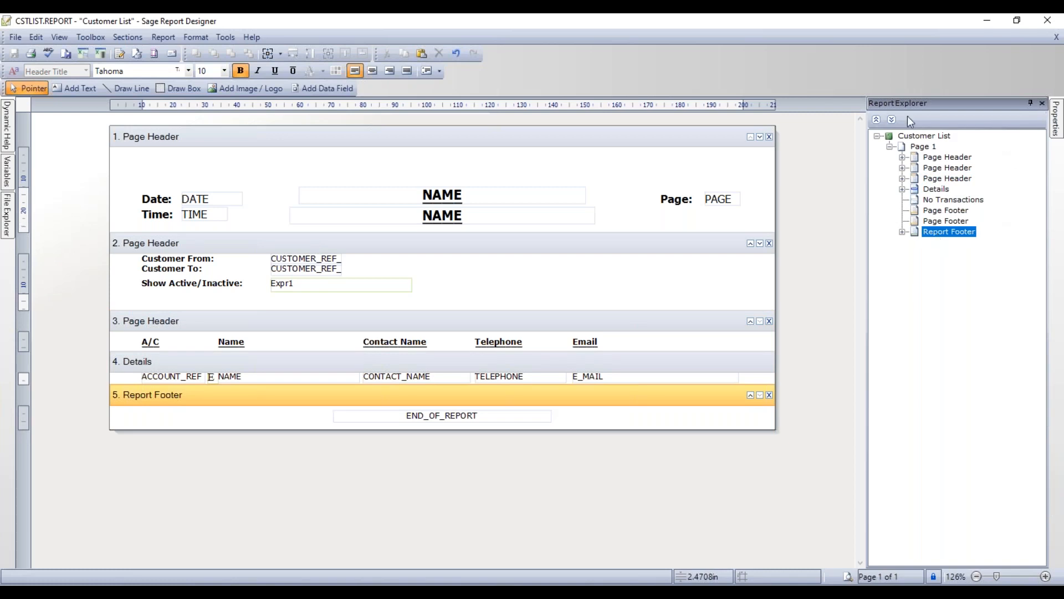
left_click(902, 233)
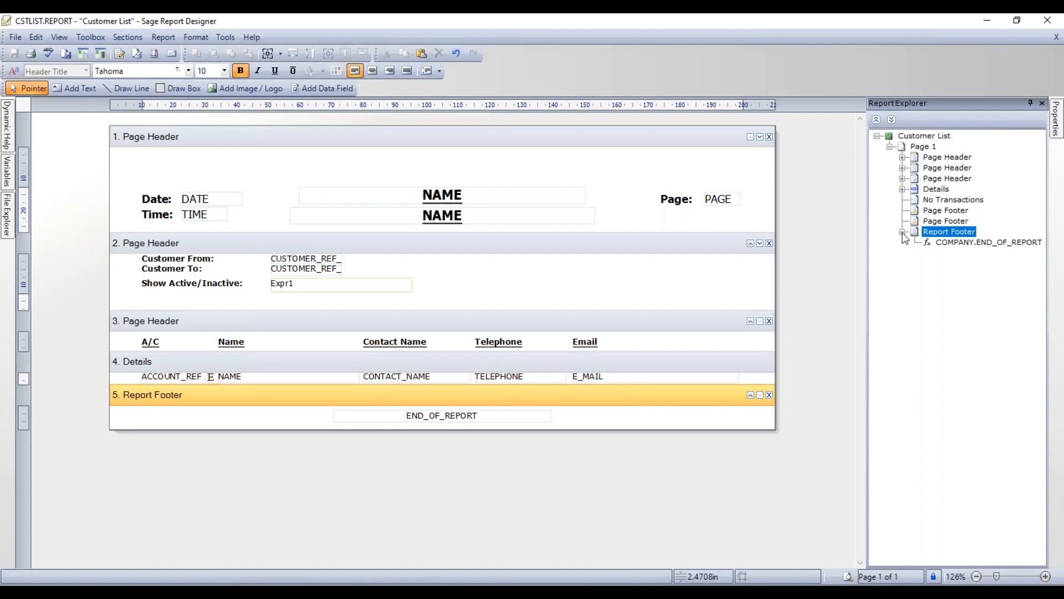
left_click(902, 190)
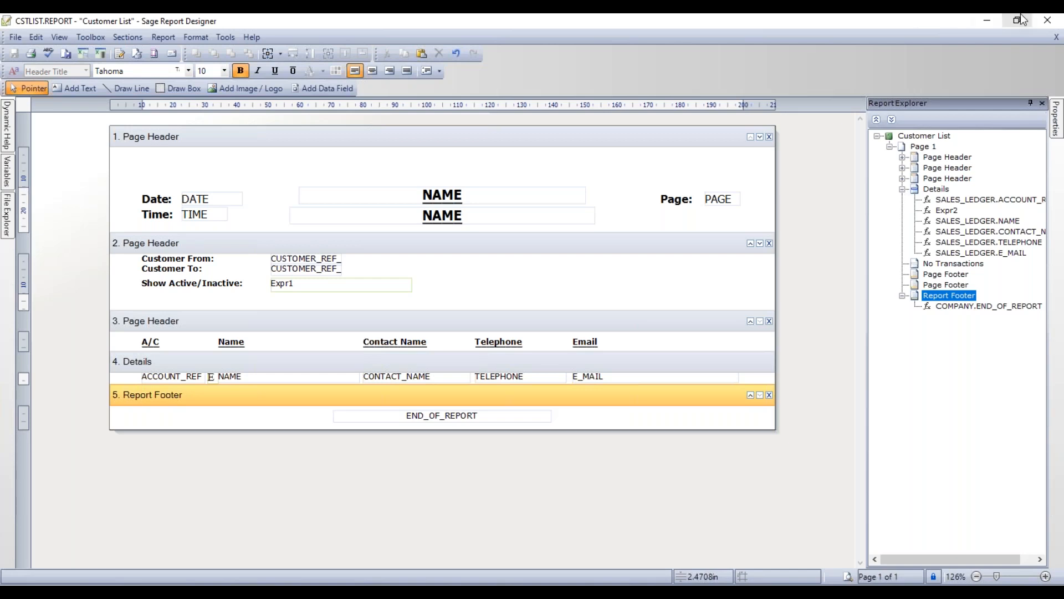
Close the Customer List report without saving its layout and return to the customer list in Sage 50 Accounts
left_click(1052, 20)
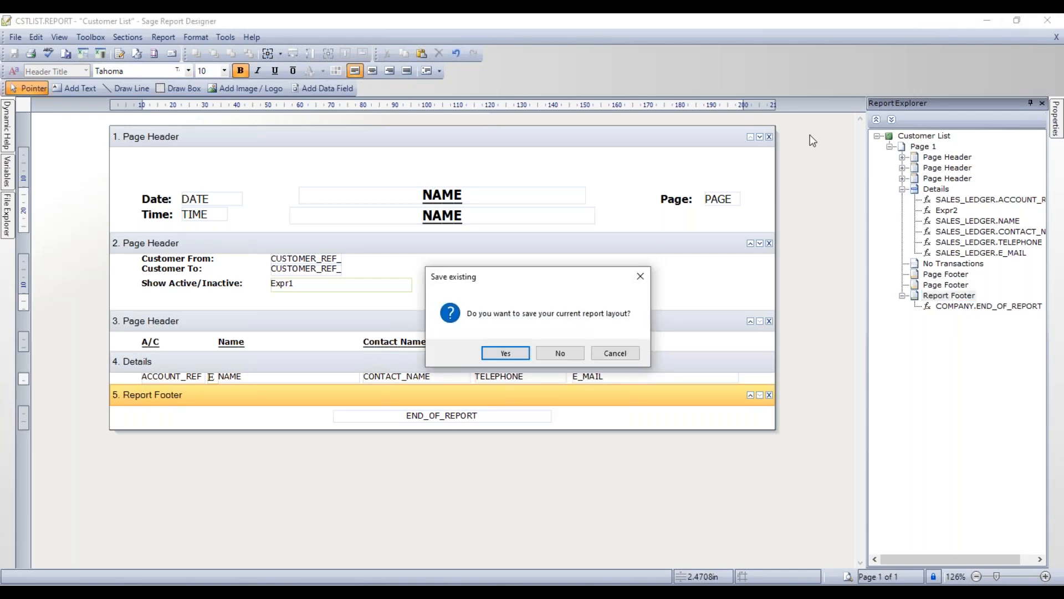
left_click(559, 353)
left_click(1048, 20)
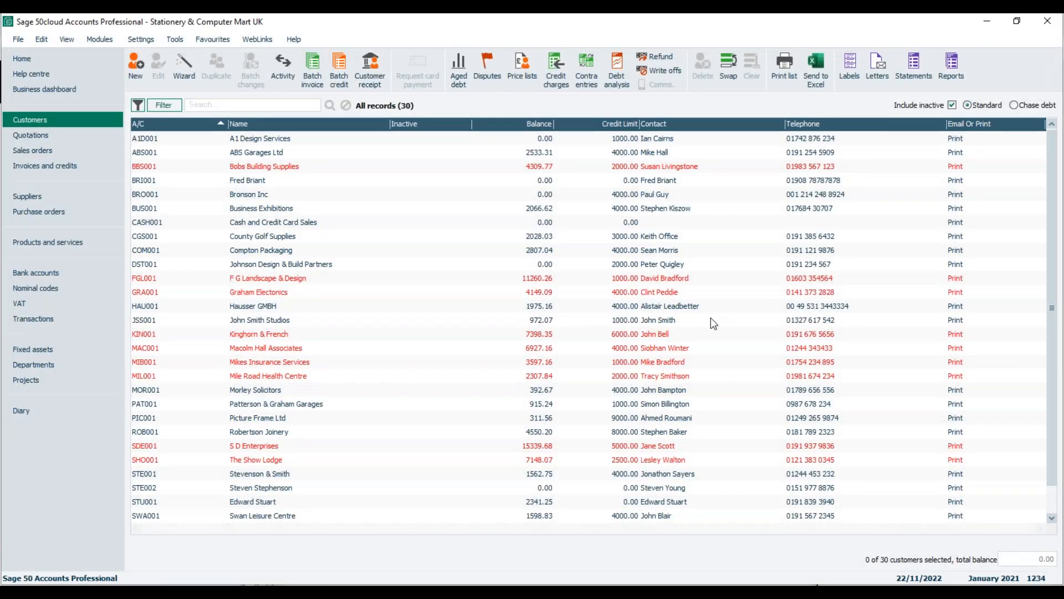
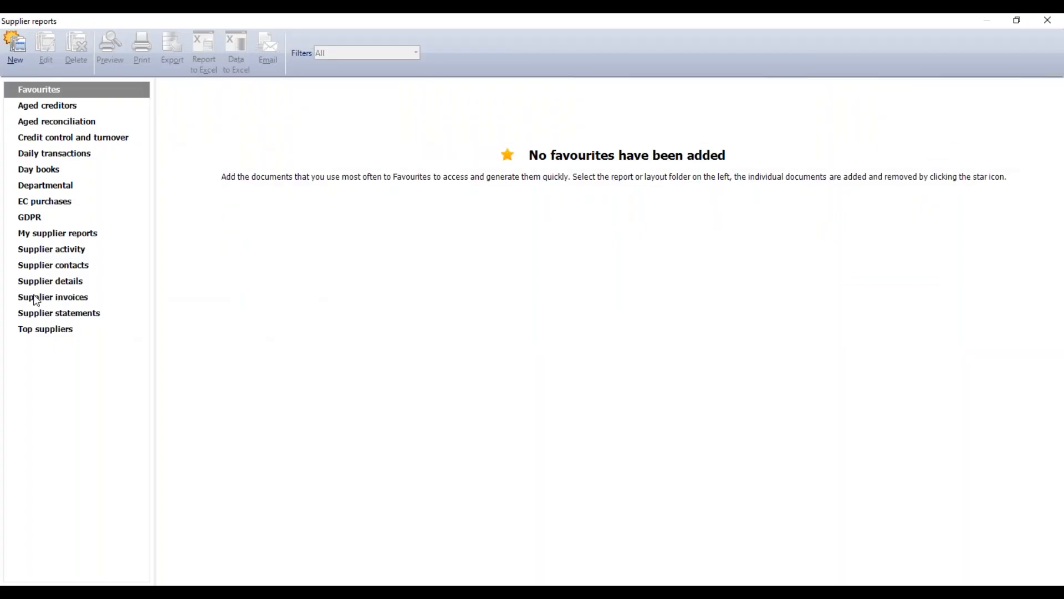
Open the Supplier Invoices Overdue report from the Supplier invoices category for editing in Report Designer
left_click(36, 303)
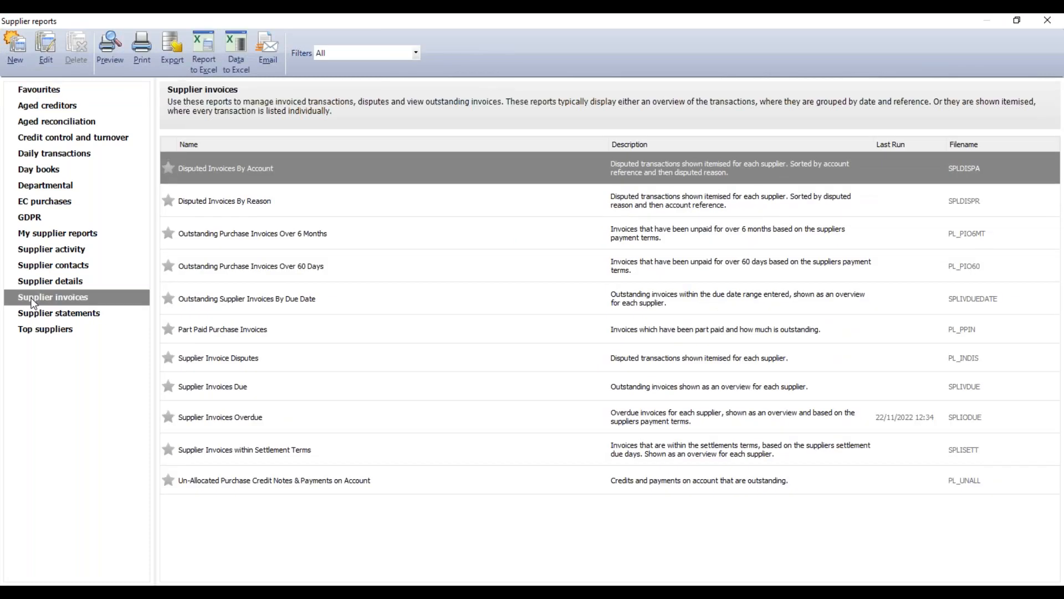
left_click(301, 423)
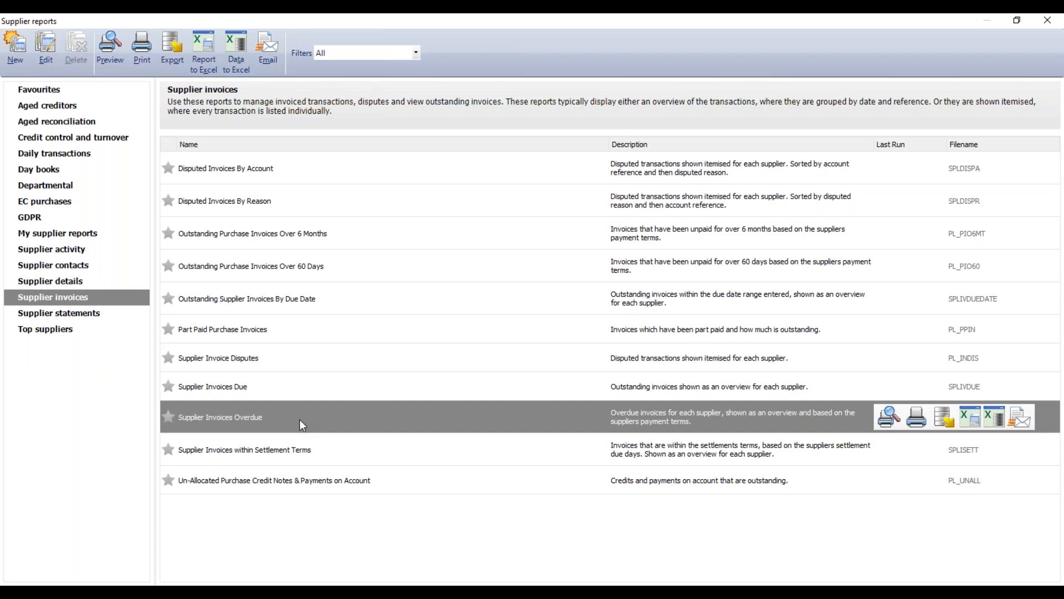
left_click(45, 65)
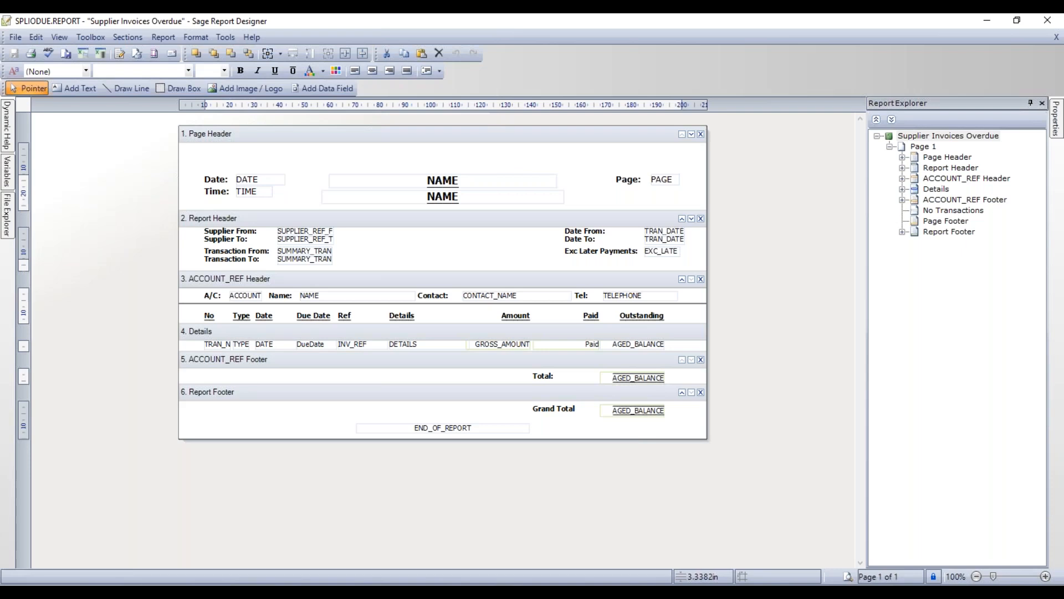
Examine the Page Header and Report Header sections and compare them with a preview of both pages using the default criteria
left_click(275, 139)
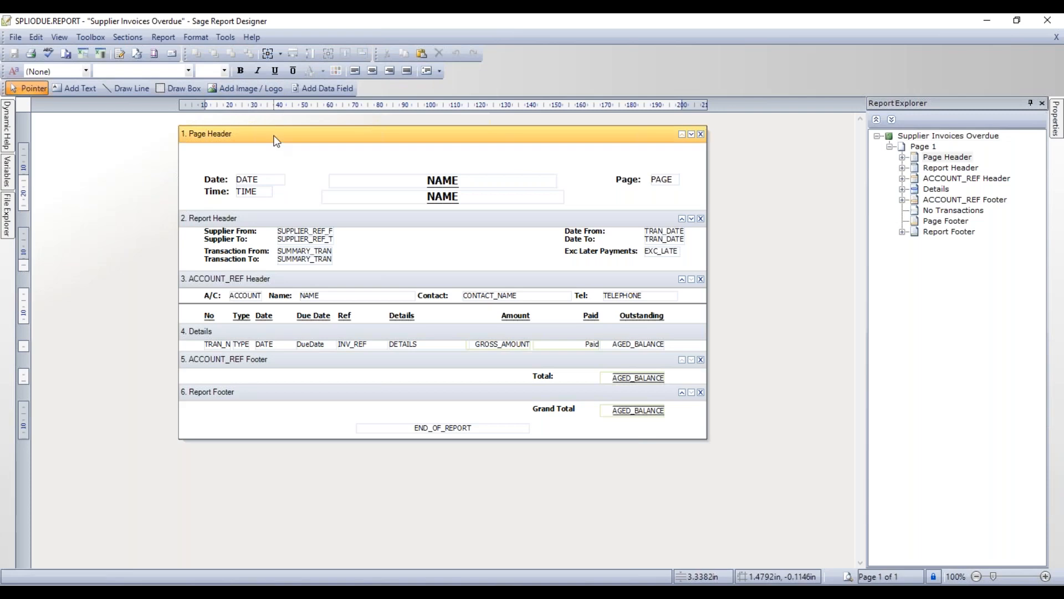
left_click(296, 218)
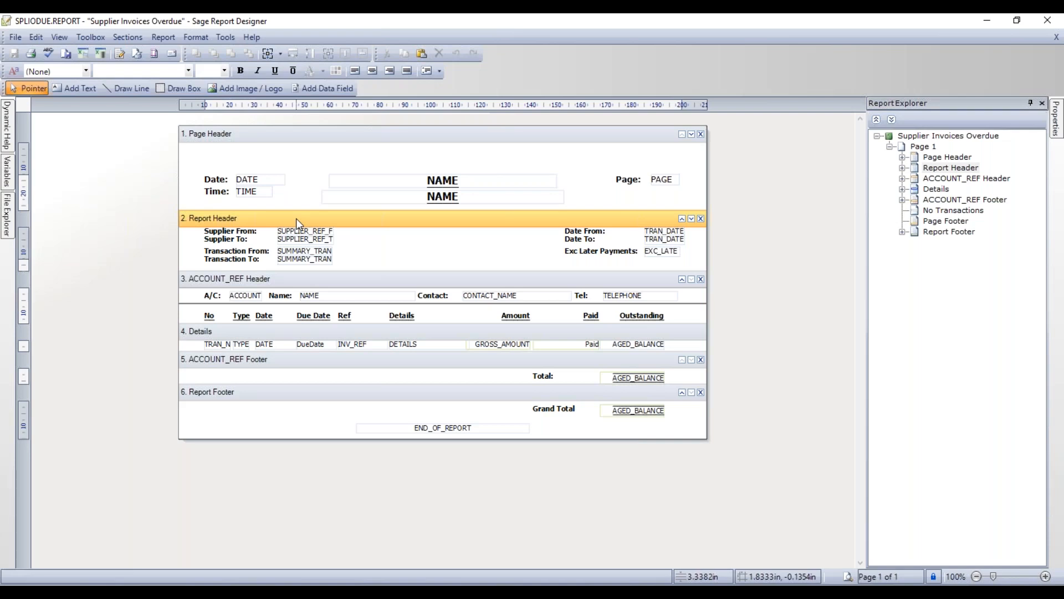
left_click(848, 580)
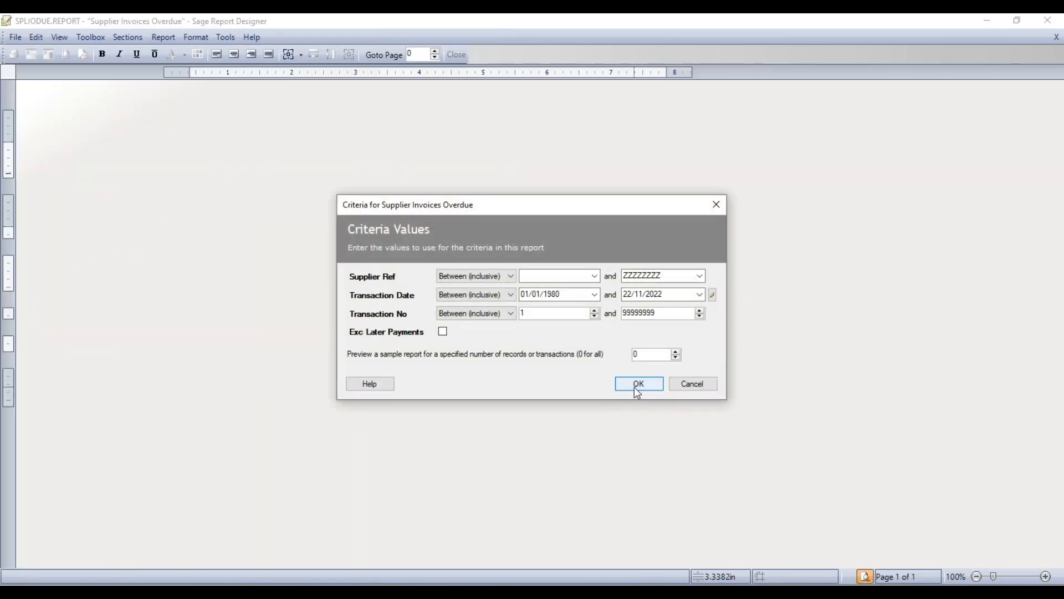
left_click(637, 384)
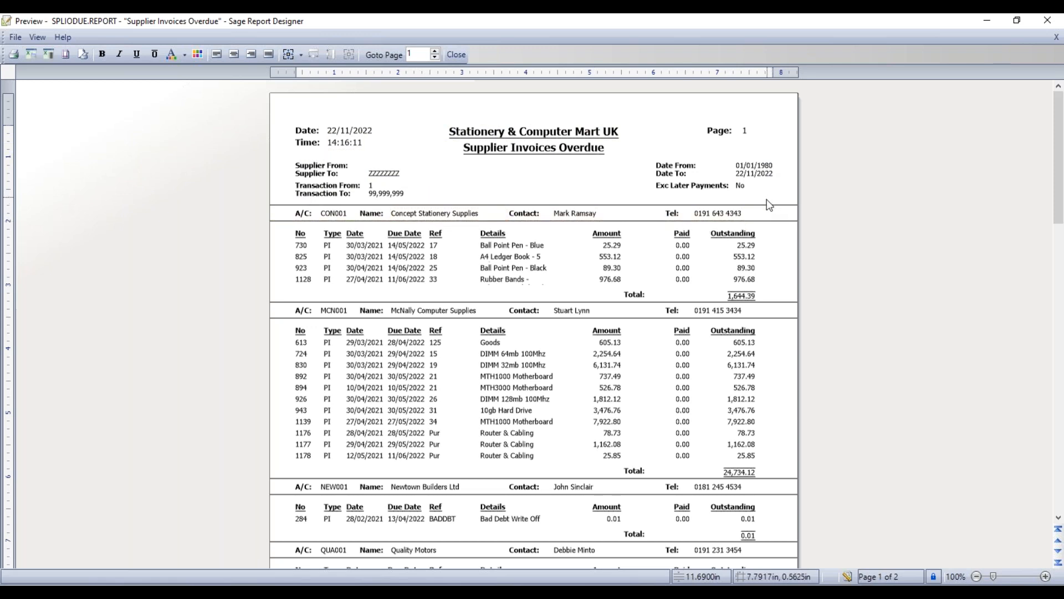
left_click(1058, 518)
left_click_drag(1058, 518, 1058, 518)
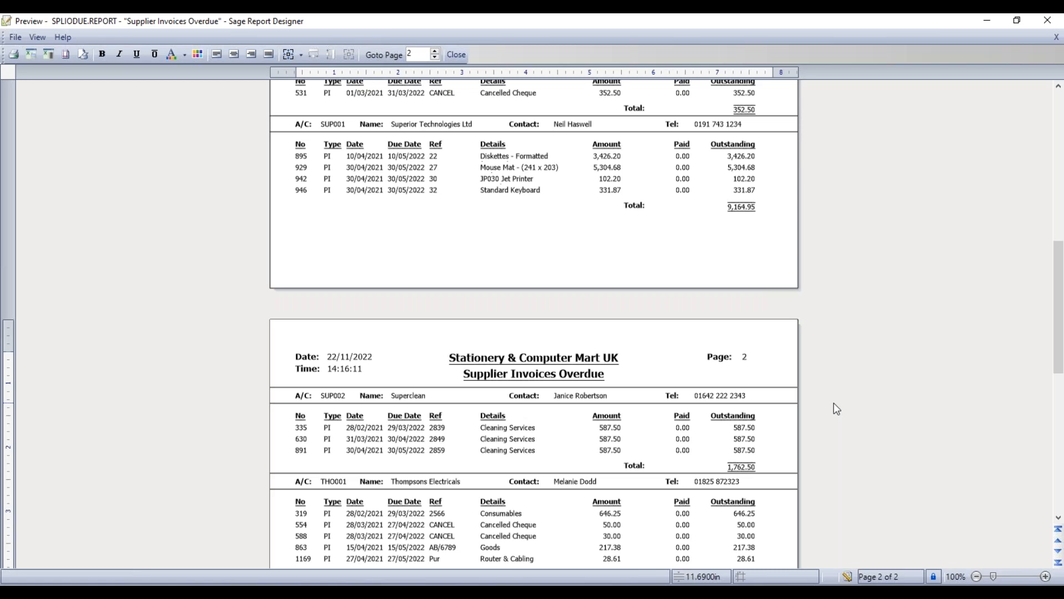
Return to the design layout and examine the Details and Report Footer sections and the paired ACCOUNT_REF Header and Footer
left_click(847, 576)
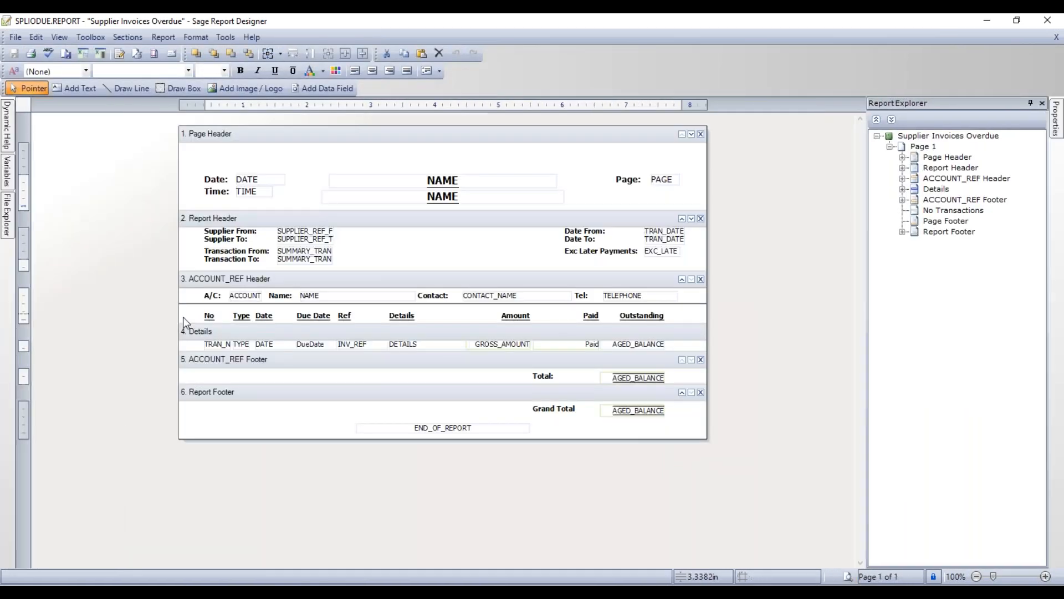
left_click(225, 333)
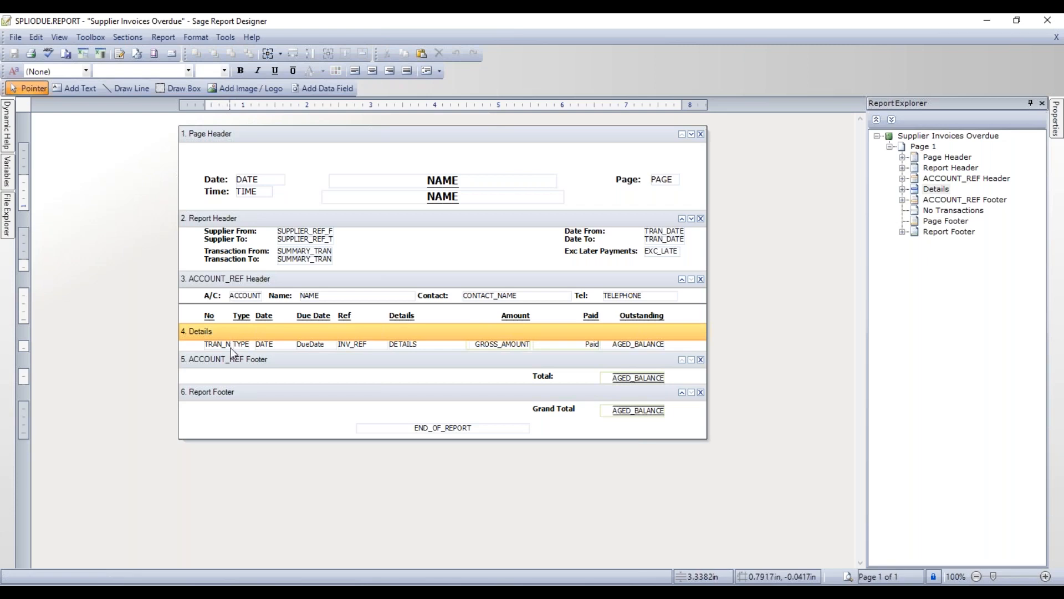
left_click(231, 394)
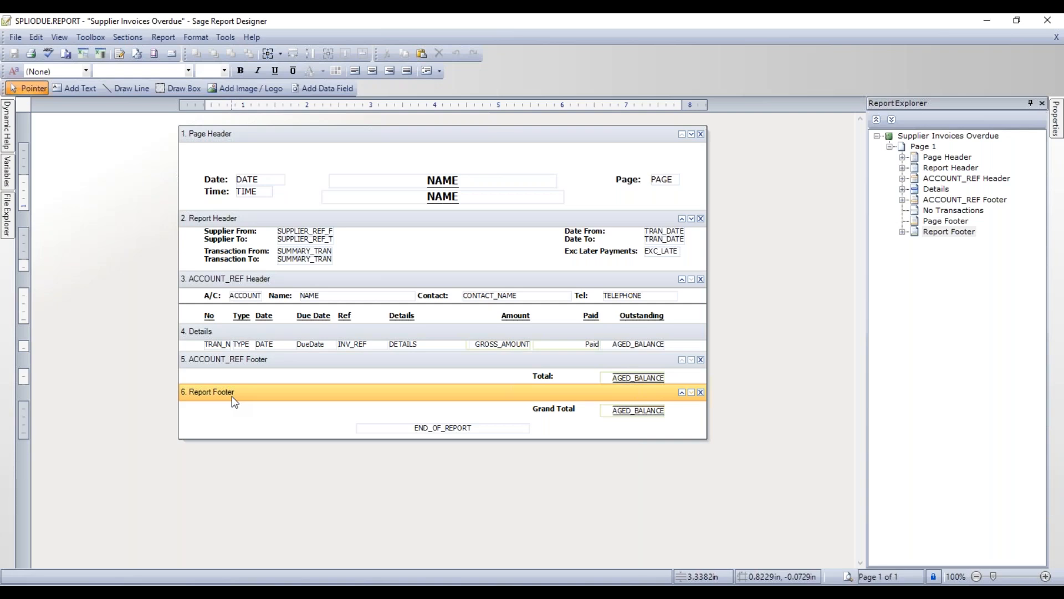
left_click(245, 283)
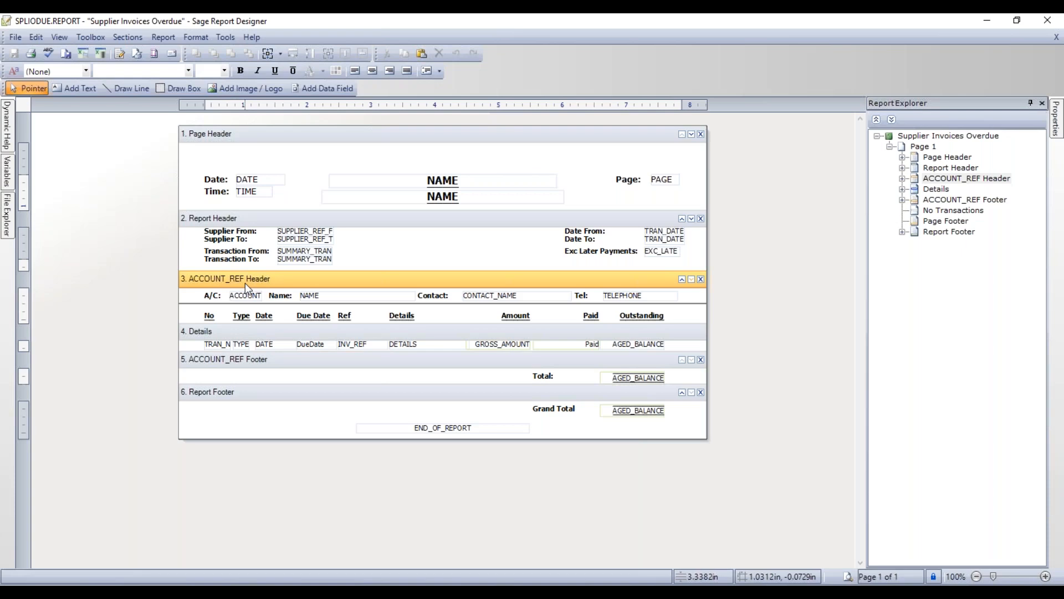
left_click(238, 360)
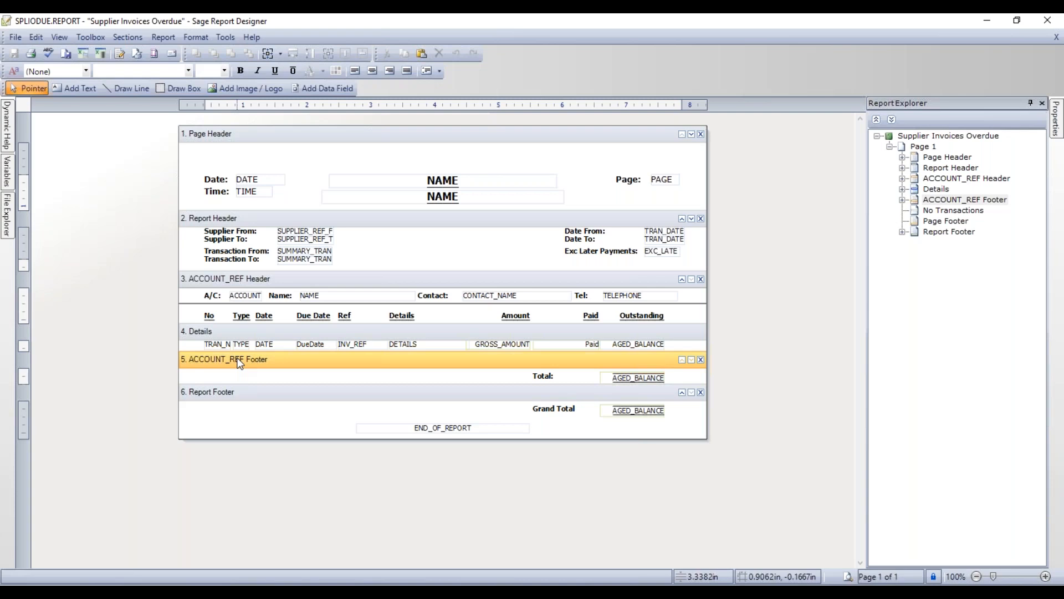
left_click(299, 282)
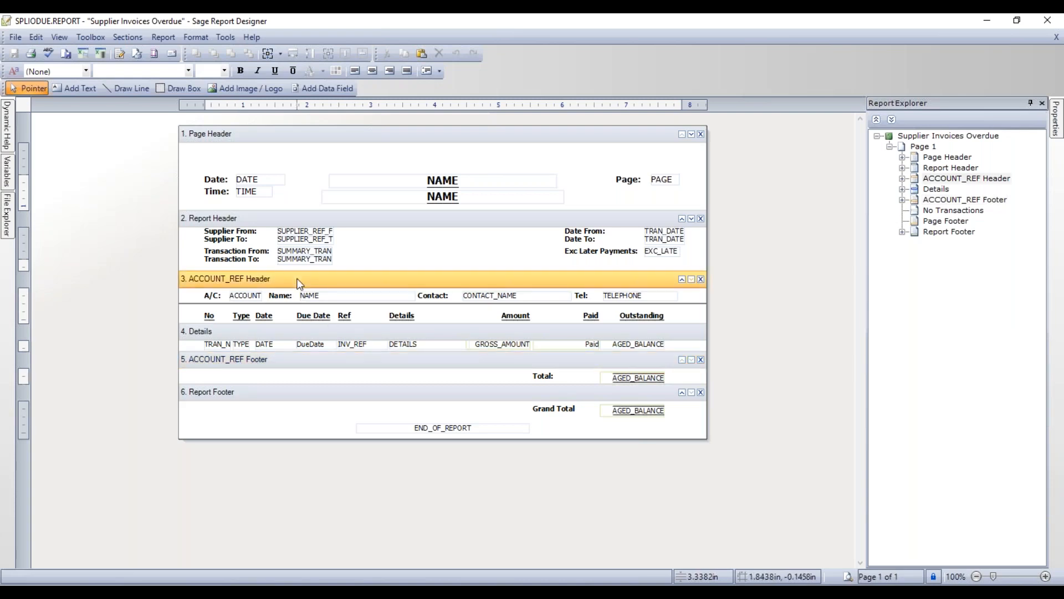
left_click(273, 363)
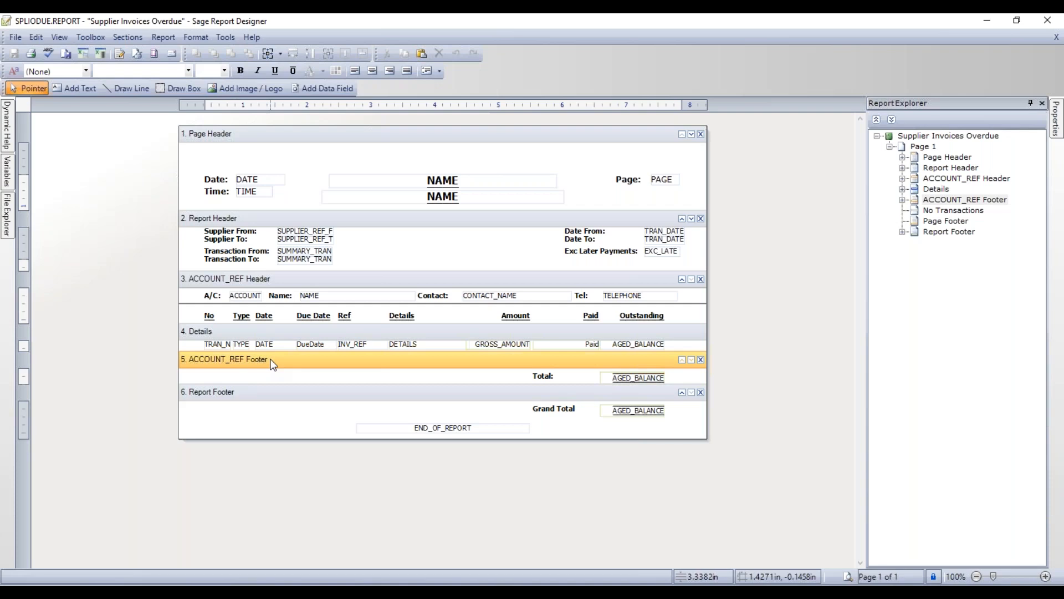
Close the Supplier Invoices Overdue report and the Supplier reports window to get back to the supplier list
left_click(1048, 20)
left_click(1052, 20)
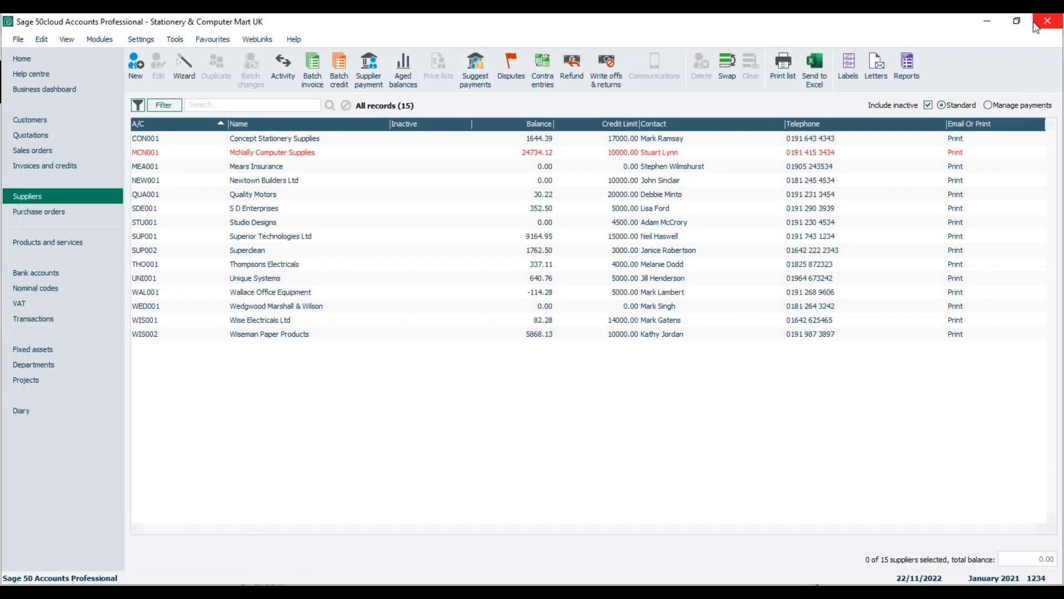
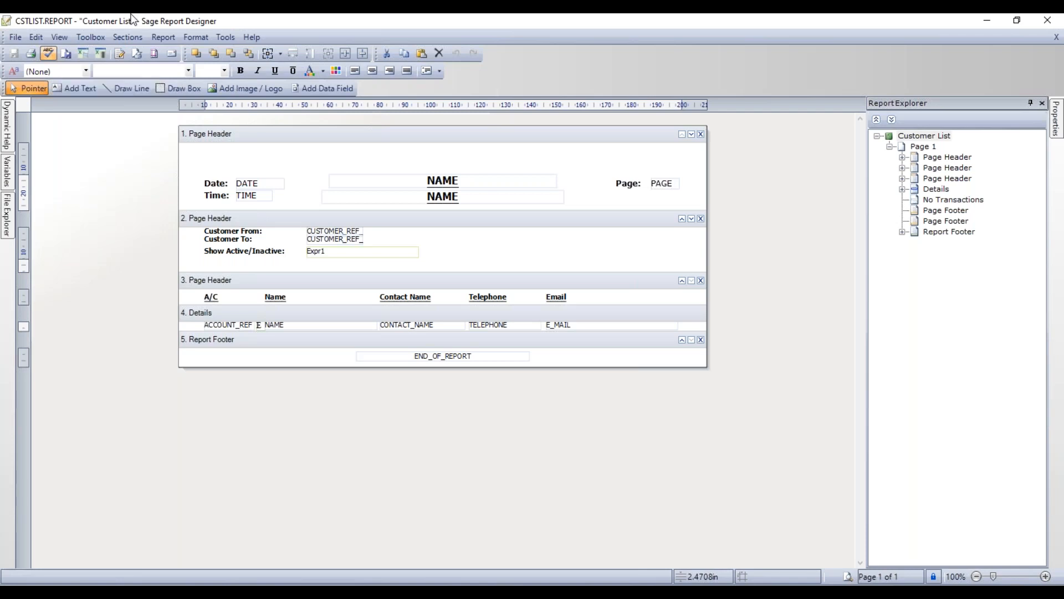
Change the report name in the report properties to Customer List by Department, keeping the existing description
left_click(159, 40)
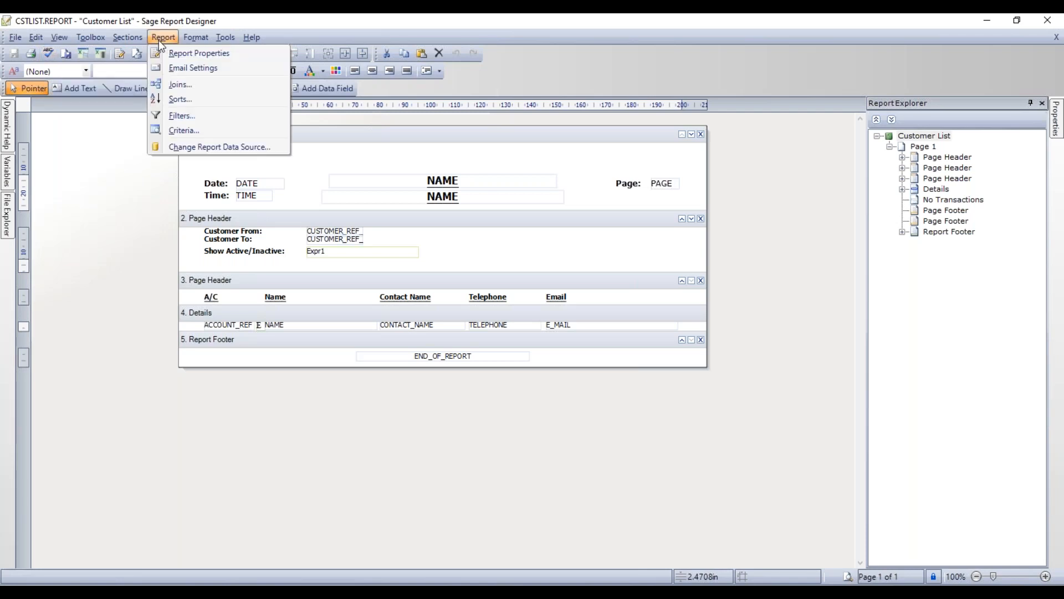
left_click(185, 51)
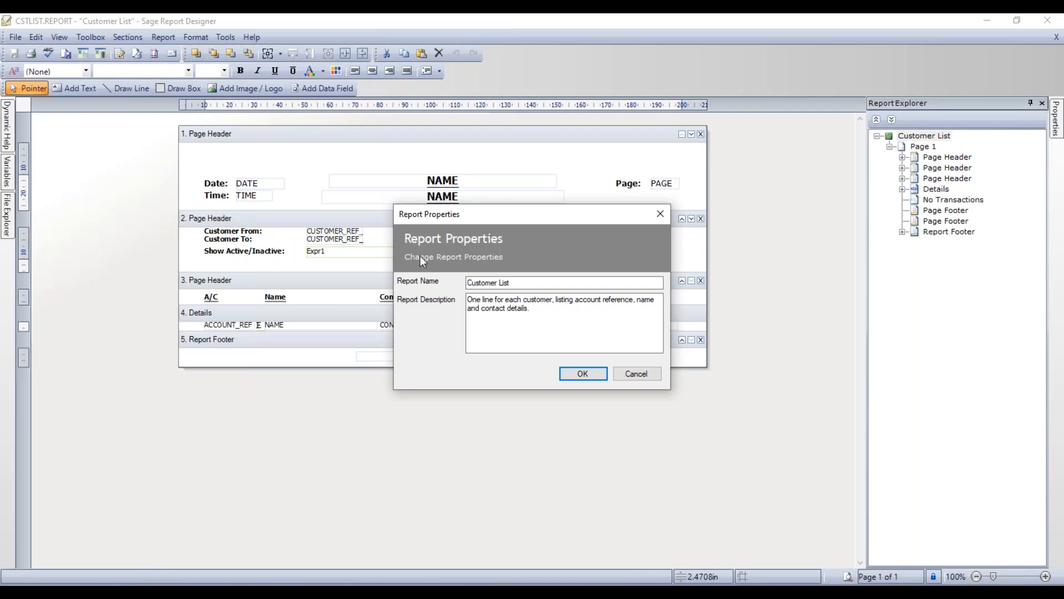
left_click(534, 285)
type("BY dEPARTMENT")
key("BackSpace")
key("BackSpace")
key("BackSpace")
key("BackSpace")
key("BackSpace")
key("BackSpace")
key("BackSpace")
key("BackSpace")
key("BackSpace")
key("BackSpace")
key("BackSpace")
key("BackSpace")
key("BackSpace")
type("by Department")
left_click(546, 311)
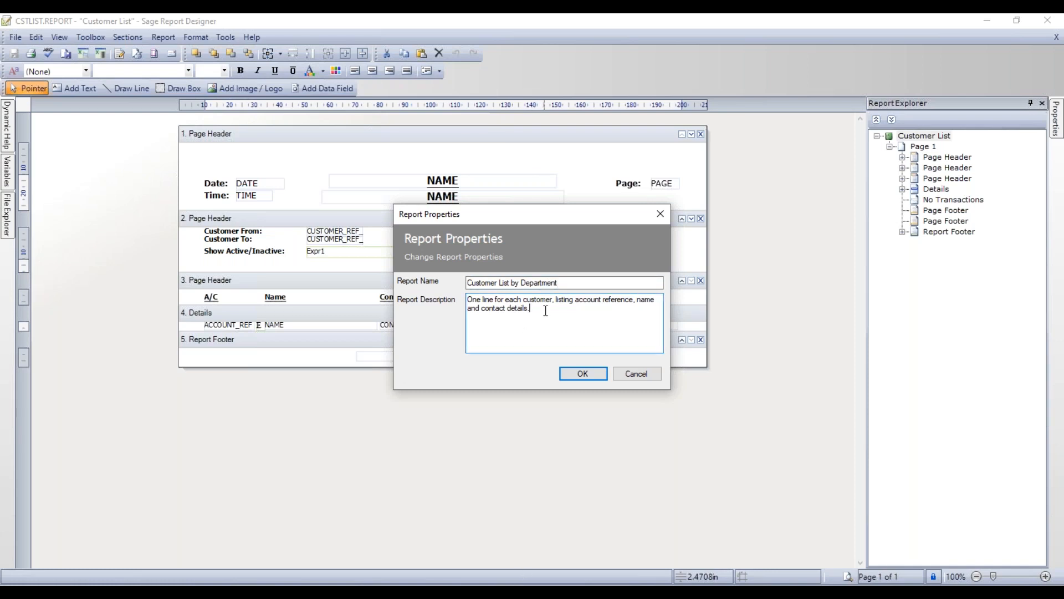
left_click(579, 381)
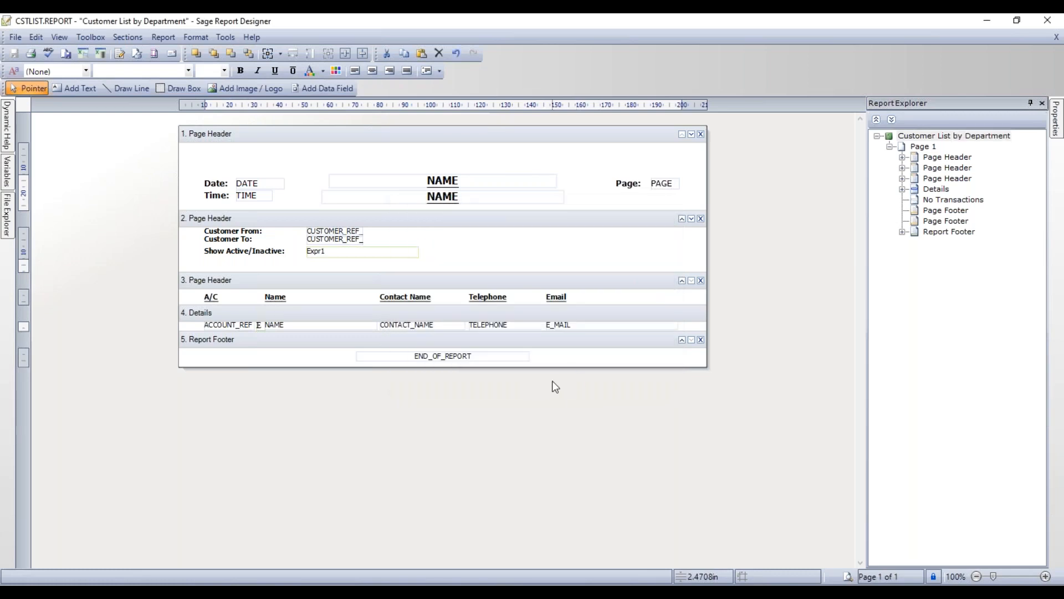
Save the report as a new file named Copy of CSTLIST.REPORT in the My Customer Reports folder
left_click(15, 37)
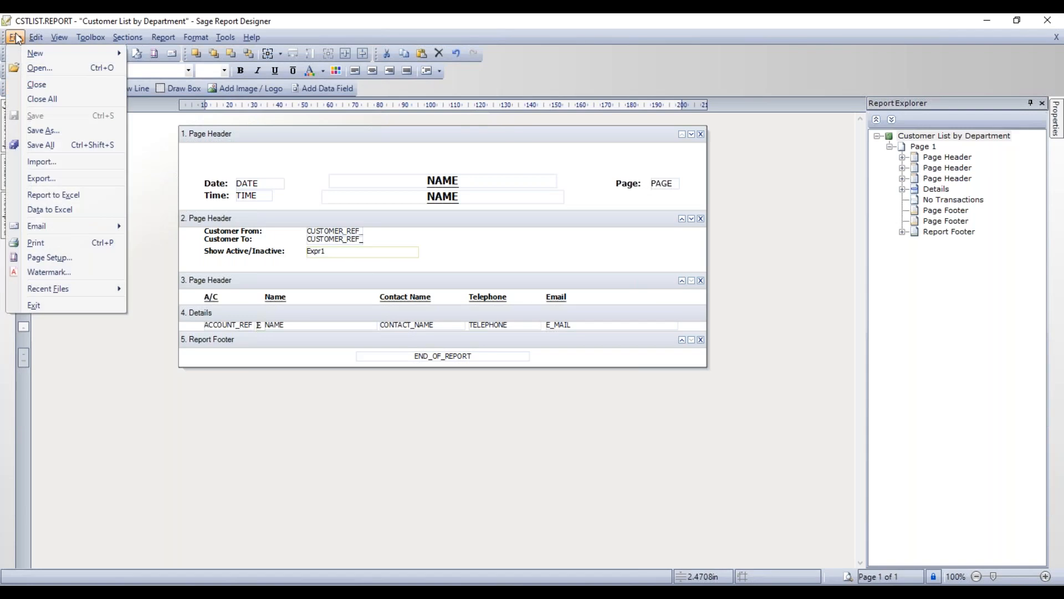
left_click(42, 130)
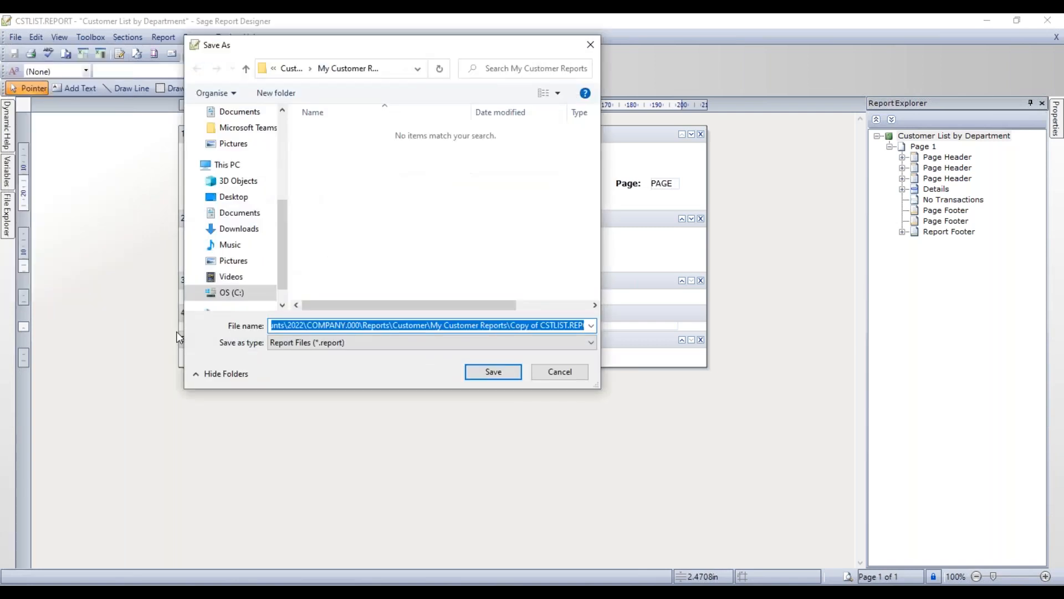
left_click(433, 326)
left_click_drag(433, 325, 509, 327)
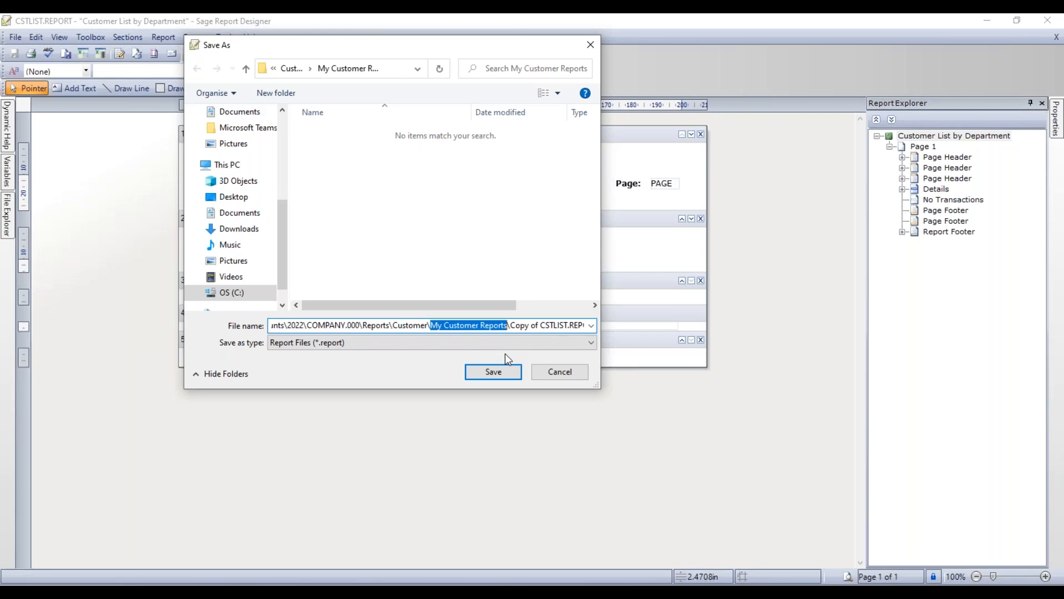
left_click(515, 326)
left_click_drag(515, 326, 552, 394)
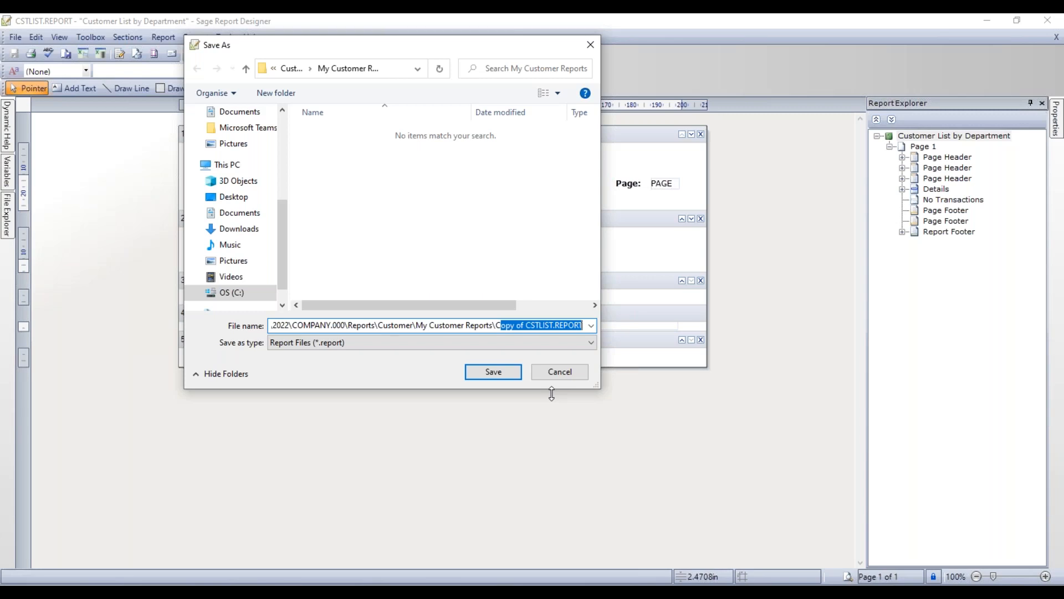
left_click(485, 370)
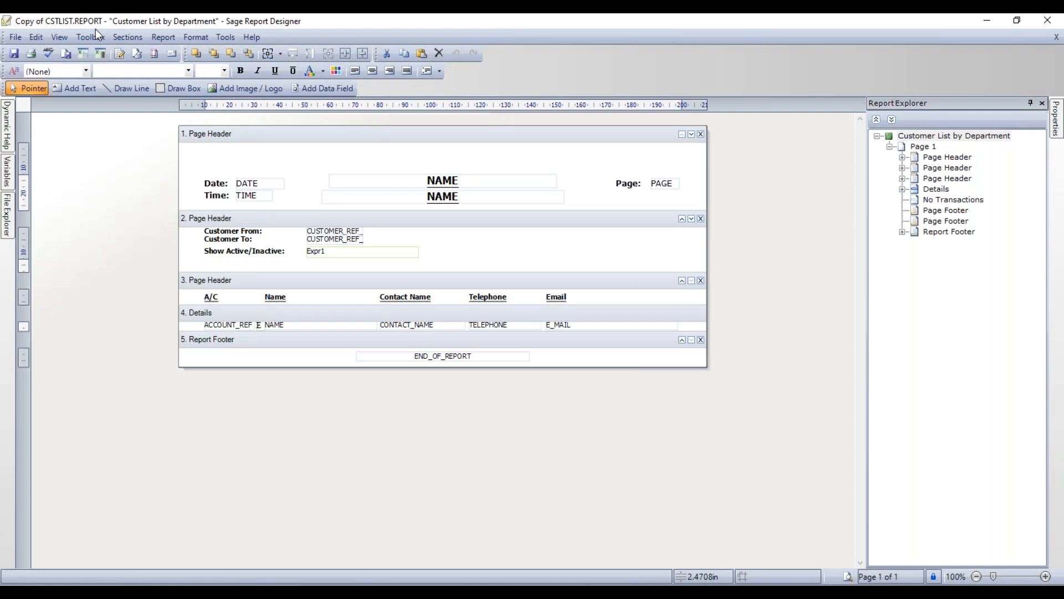
Close the designer and mark Customer List by Department in My customer reports as a favourite, checking it in the Favourites category
left_click(1050, 20)
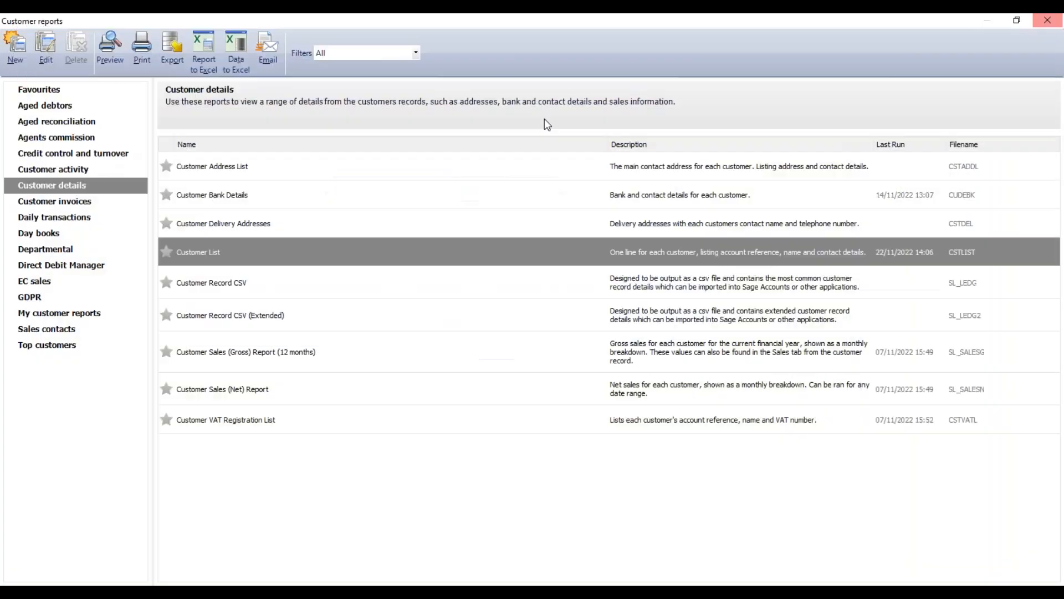
left_click(87, 315)
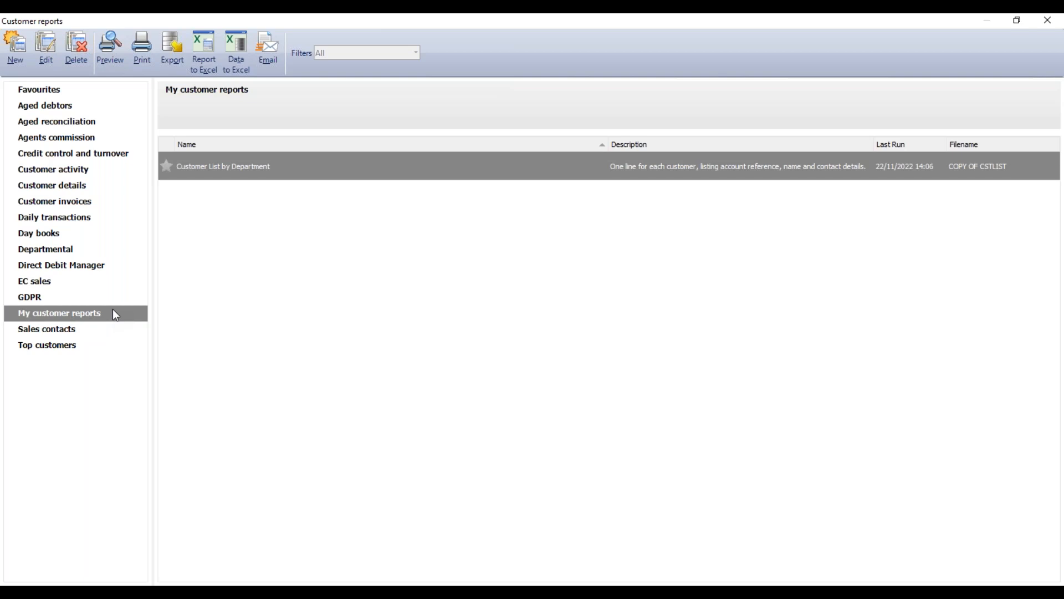
mouse_move(202, 176)
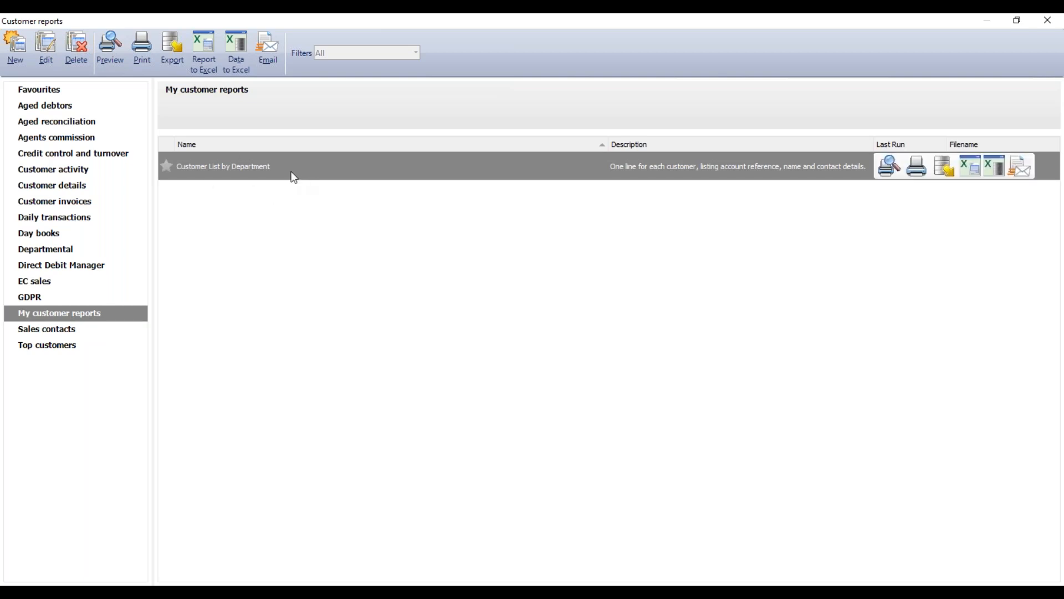
left_click(166, 166)
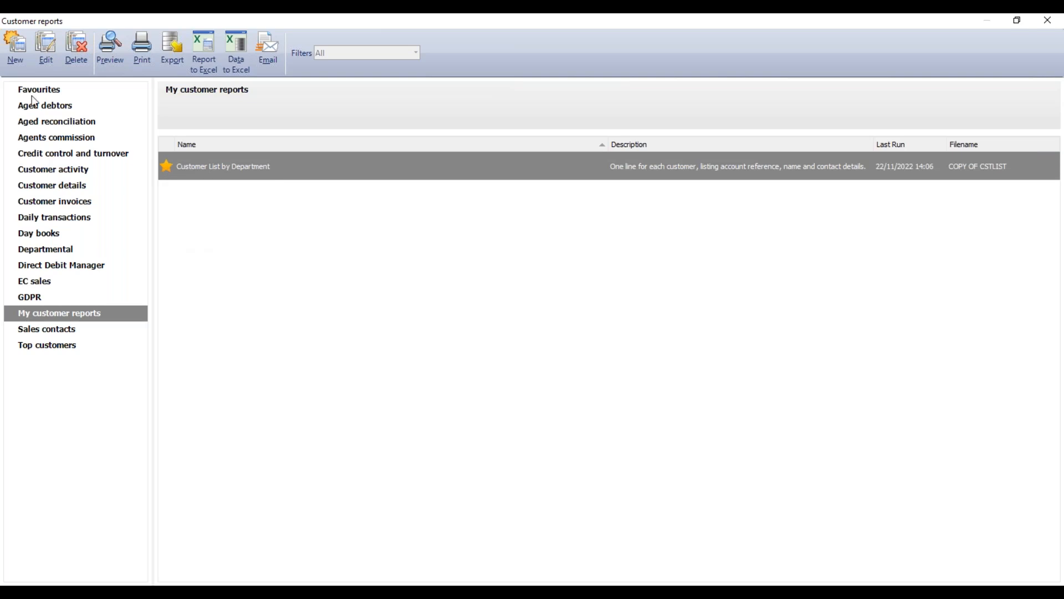
left_click(47, 94)
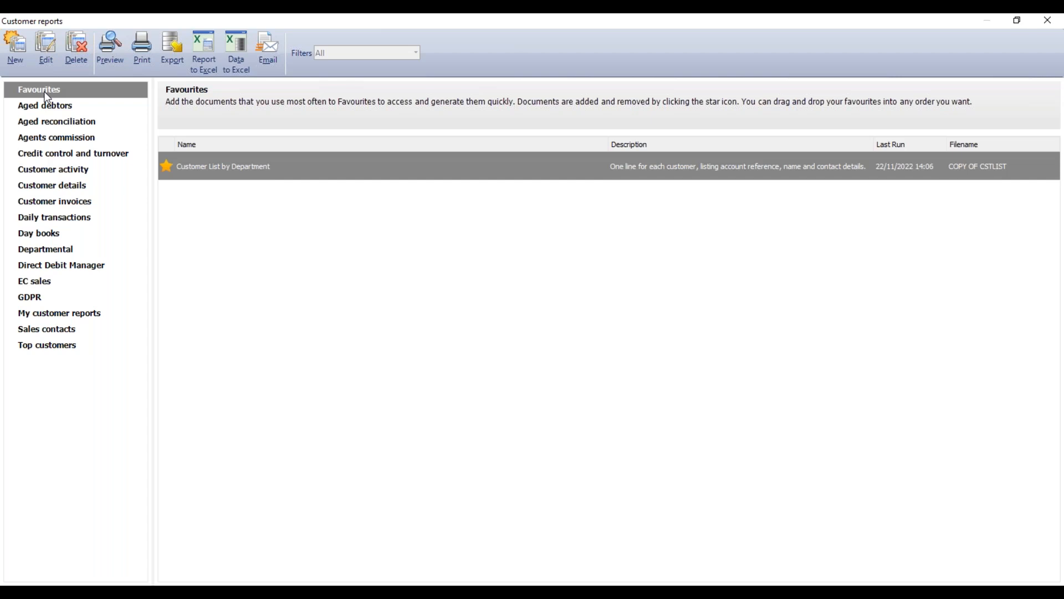
Open Customer List by Department for editing and examine the column-heading Page Header and the Details section around the email field
left_click(45, 53)
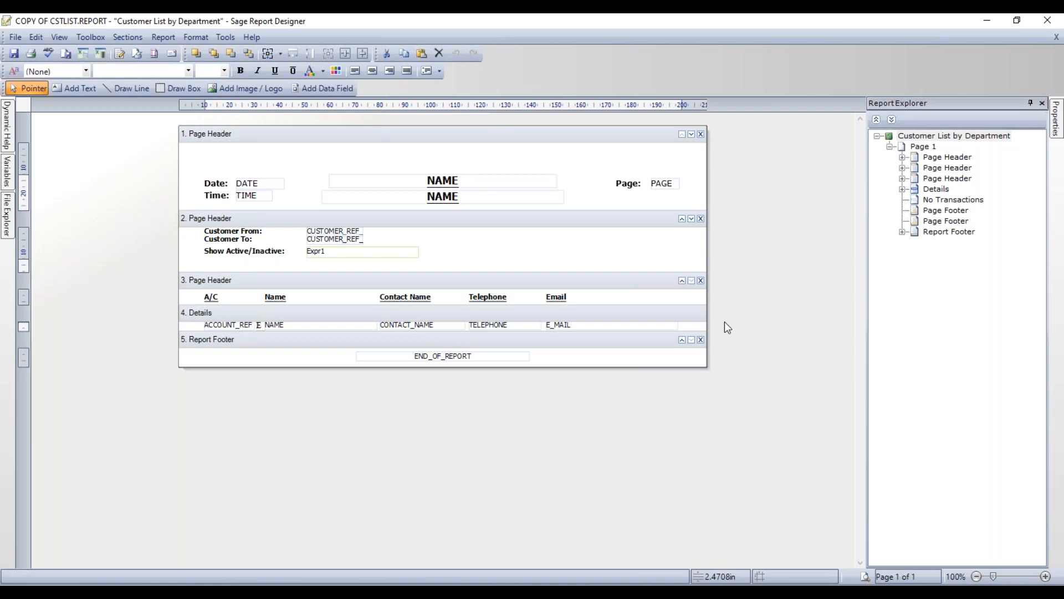
left_click(577, 299)
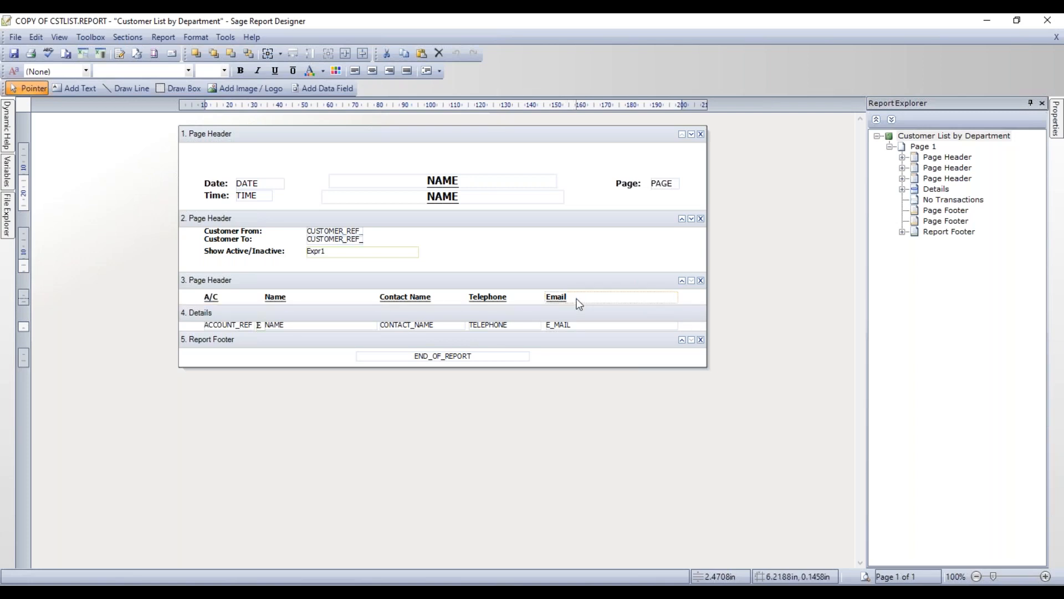
left_click(578, 284)
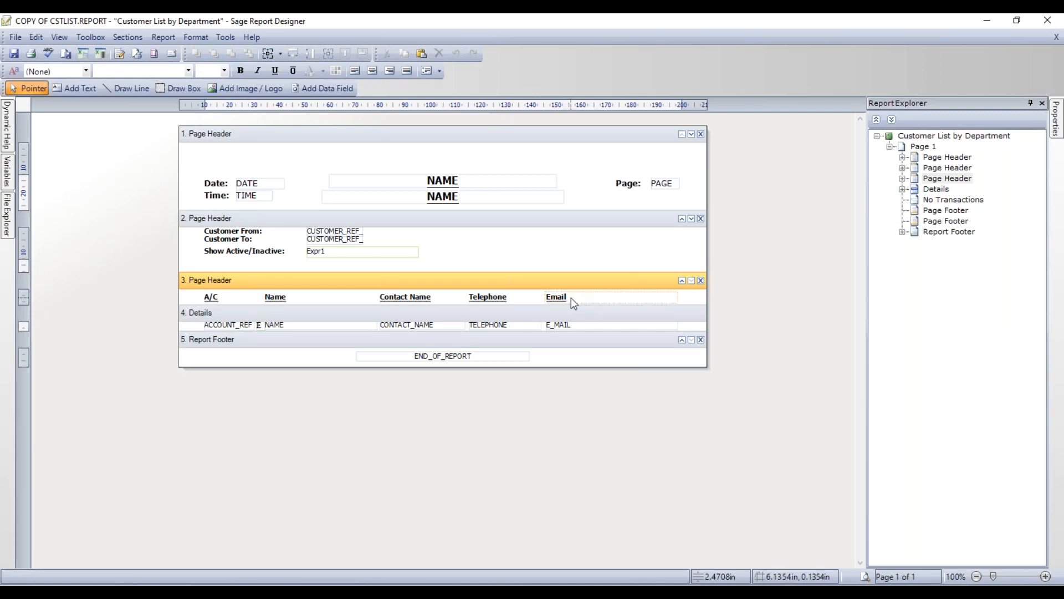
mouse_move(579, 328)
left_click(578, 327)
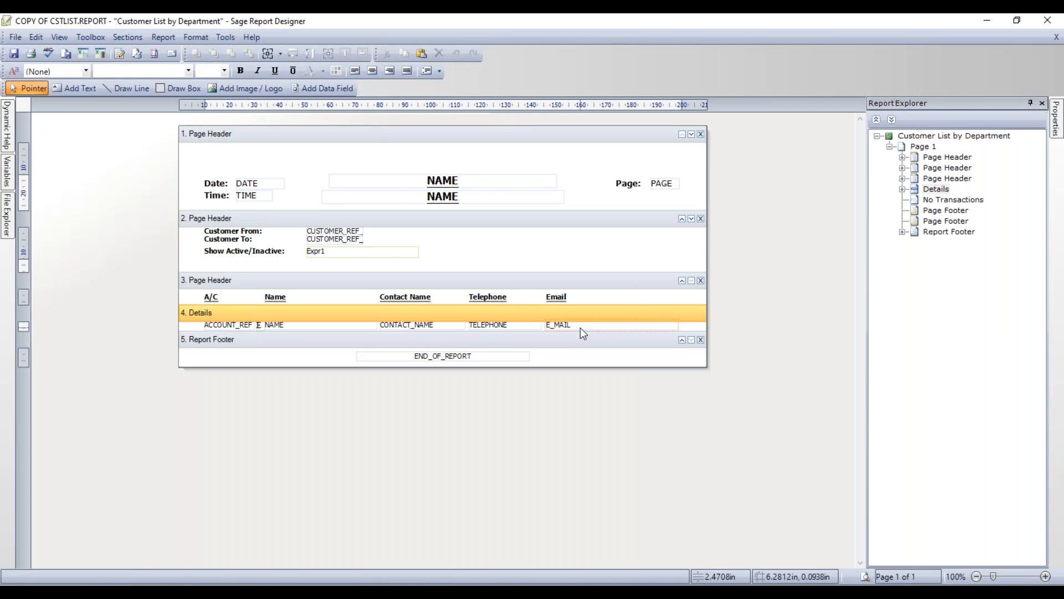
left_click(614, 280)
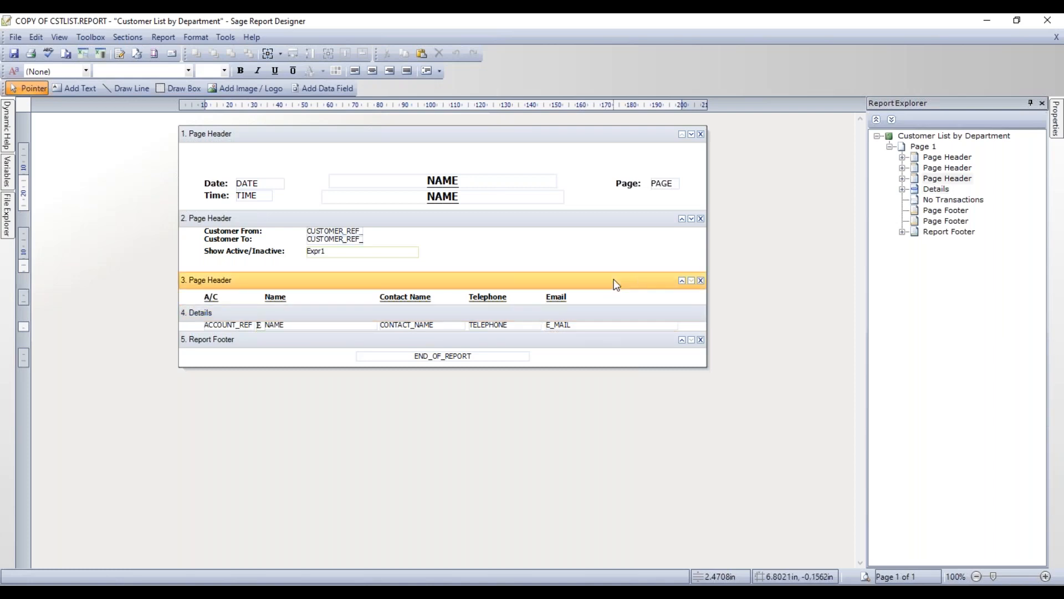
left_click(607, 316)
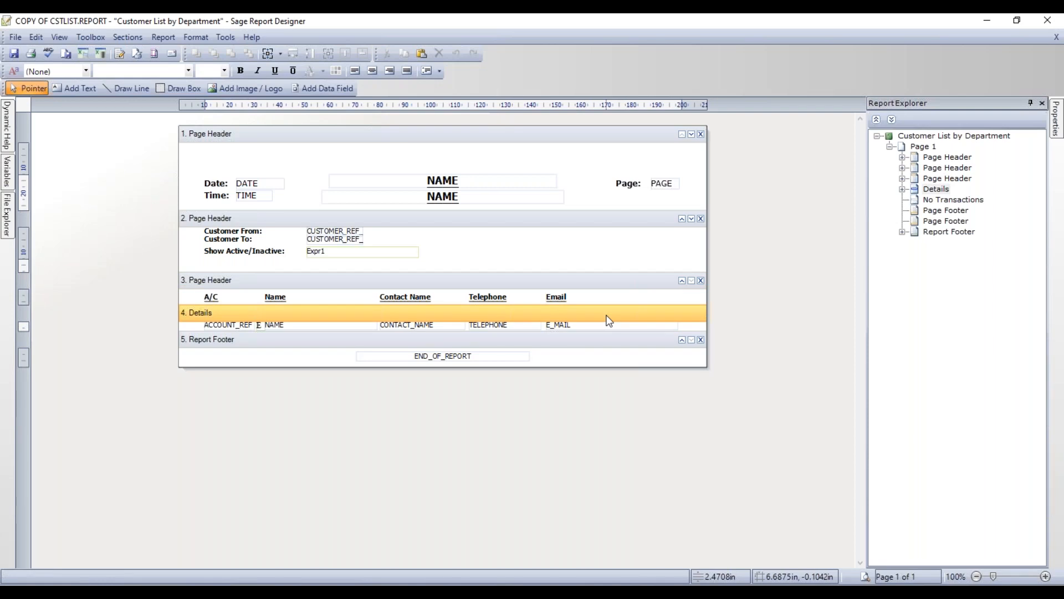
Add a text heading reading Dept after the Email heading in the third Page Header section
left_click(85, 91)
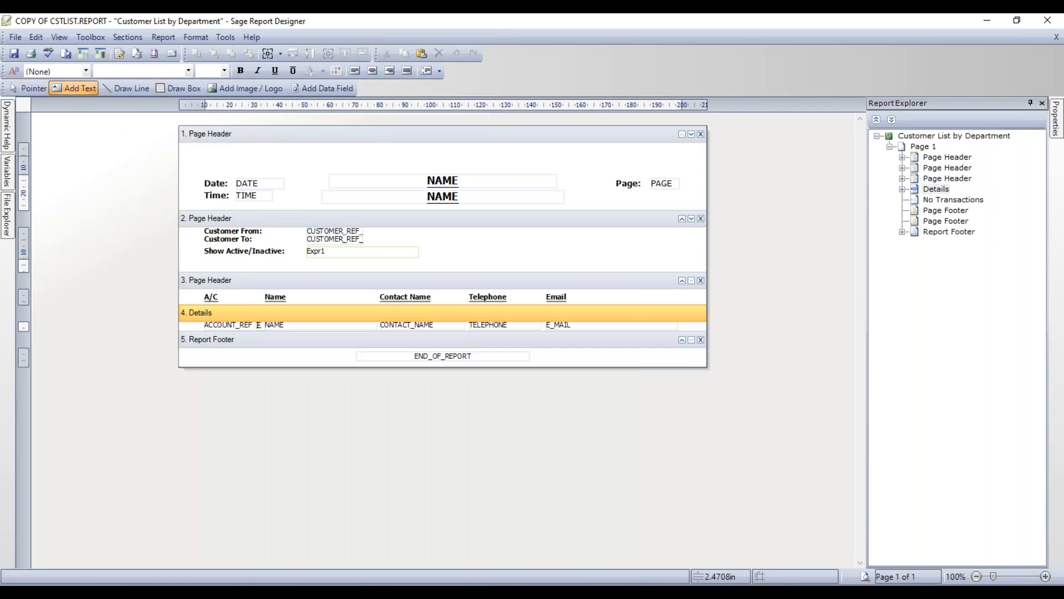
left_click(682, 293)
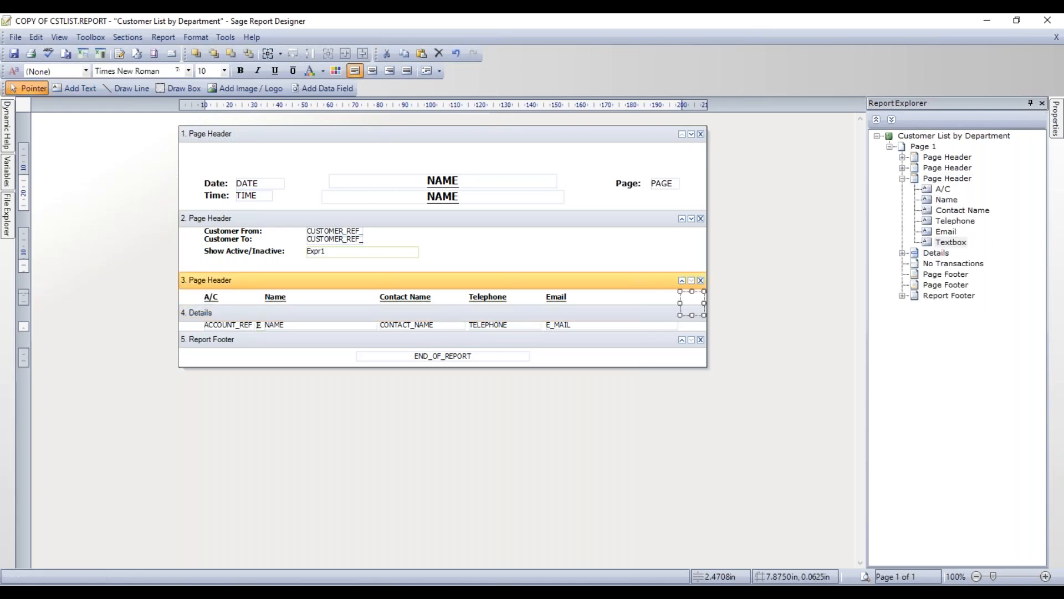
type("Dept")
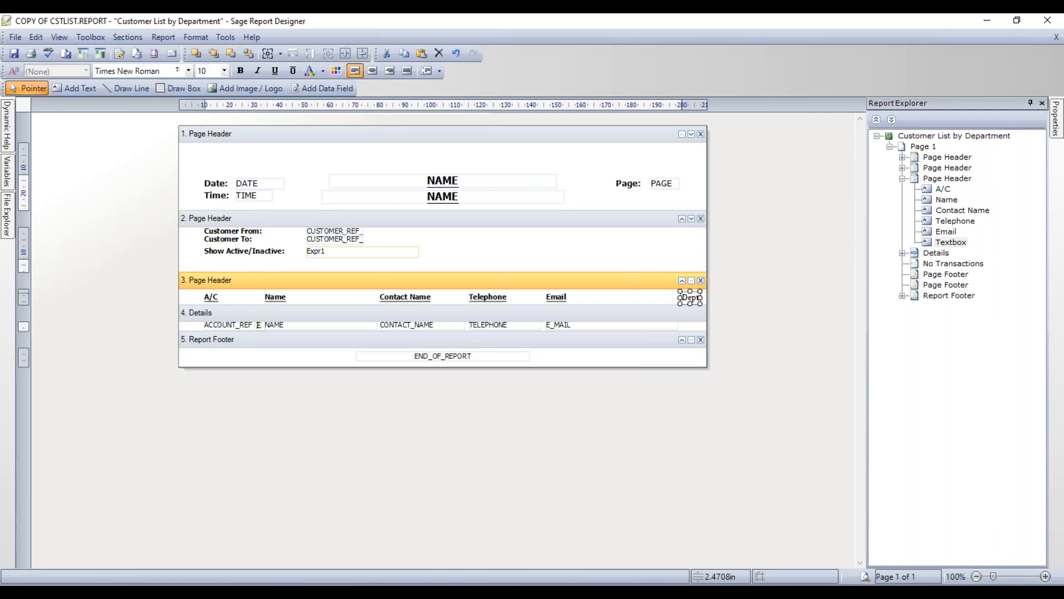
left_click(673, 250)
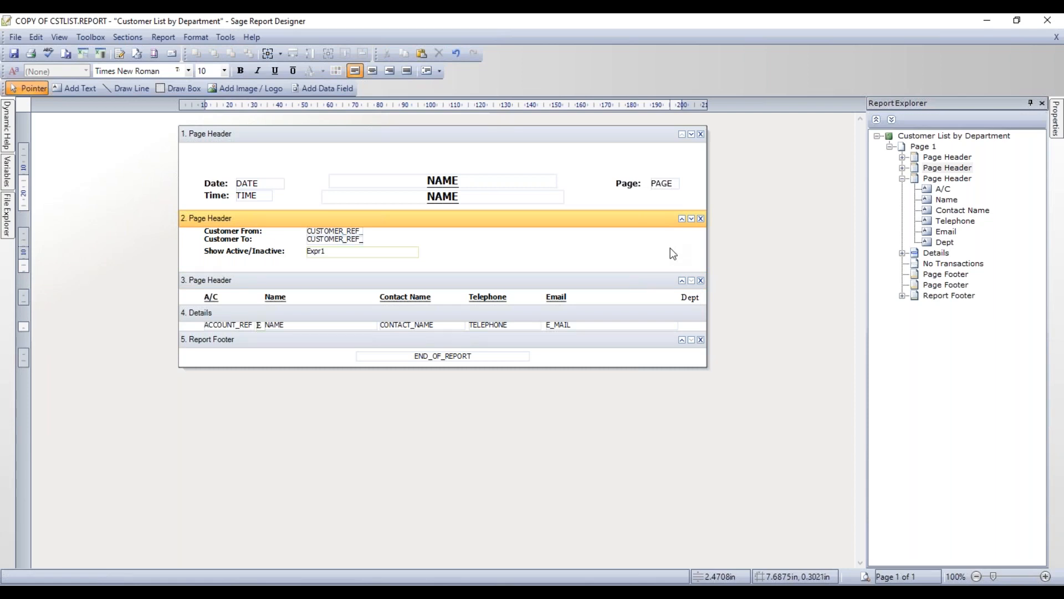
Shift the Dept heading slightly left within the third Page Header section
left_click(690, 297)
left_click_drag(689, 297, 684, 297)
key("Right")
key("Right")
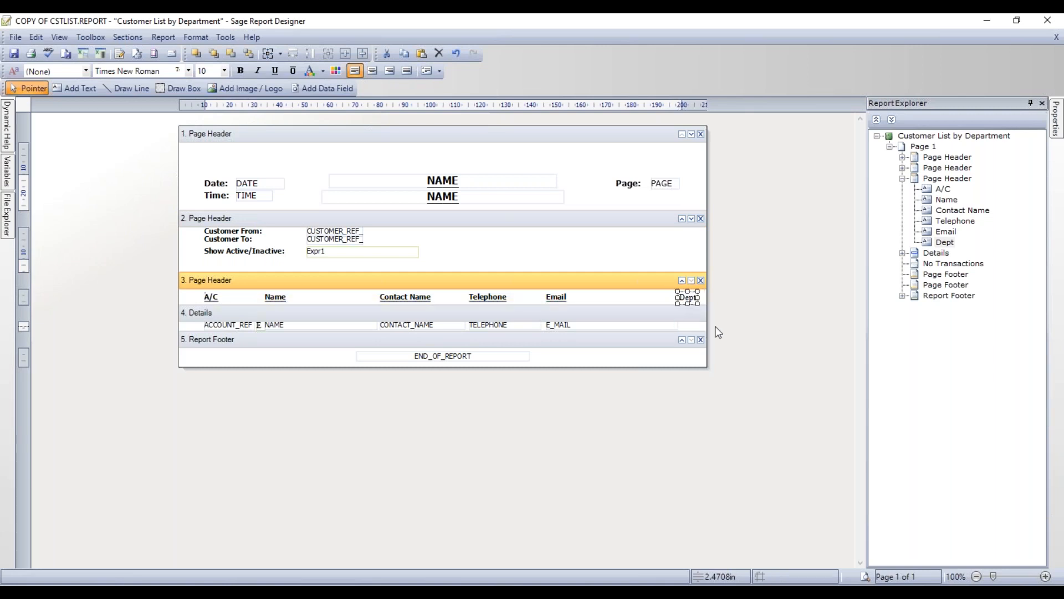
key("Left")
key("Left")
key("Left")
key("Right")
Add the DEPT_NUMBER data field from SALES_LEDGER to the Details section and align it under the Dept heading
left_click(682, 318)
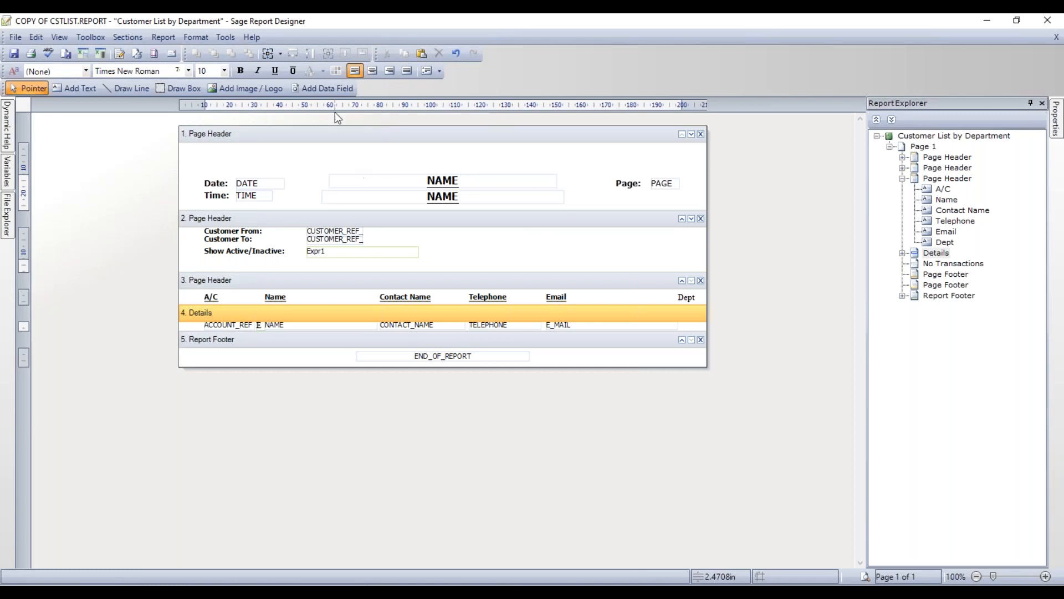
left_click(314, 91)
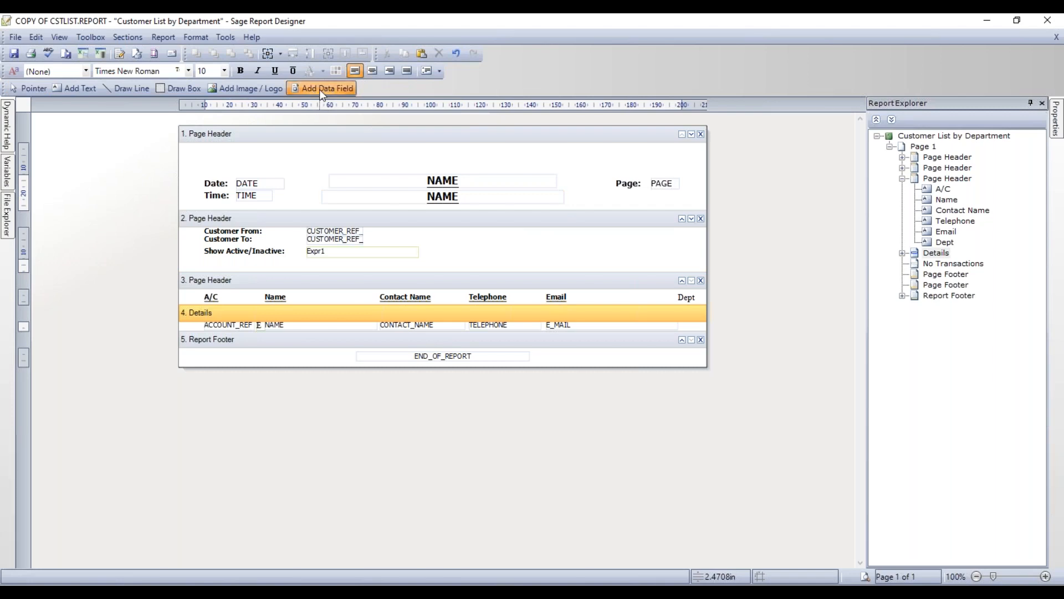
left_click(680, 322)
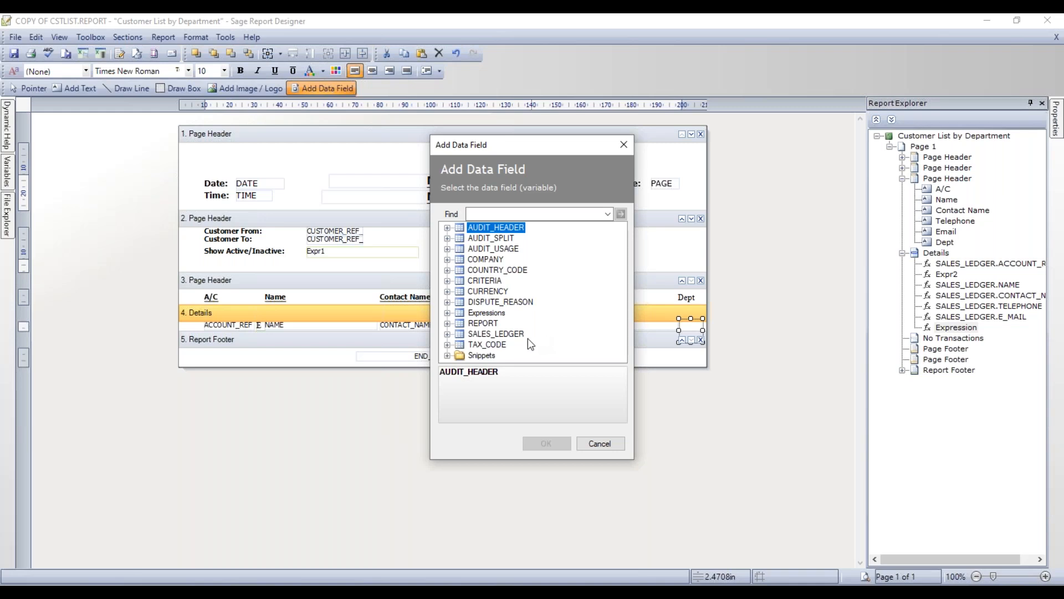
left_click(502, 334)
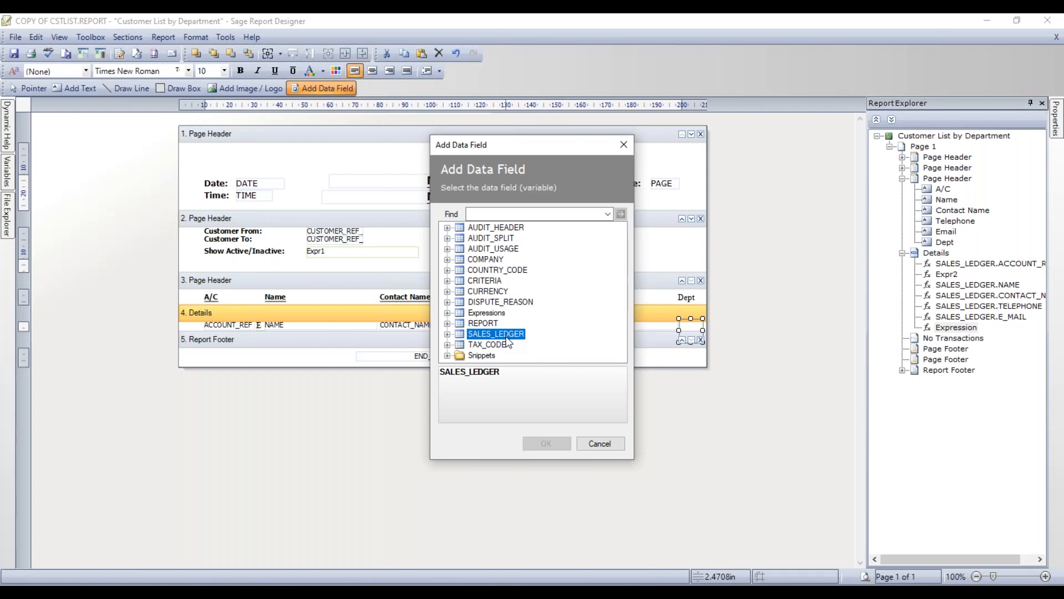
left_click(448, 334)
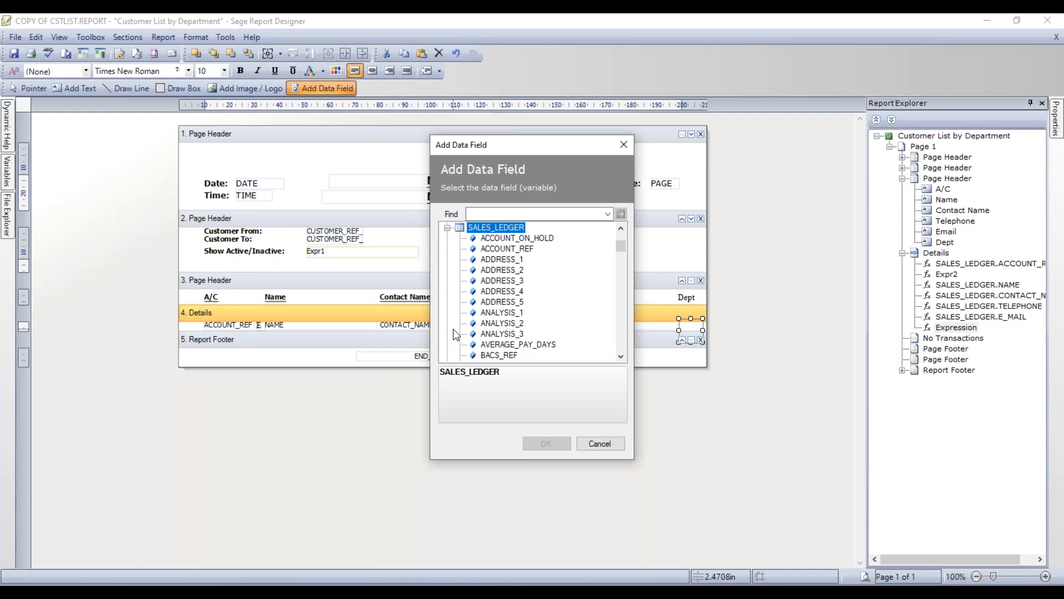
key("d")
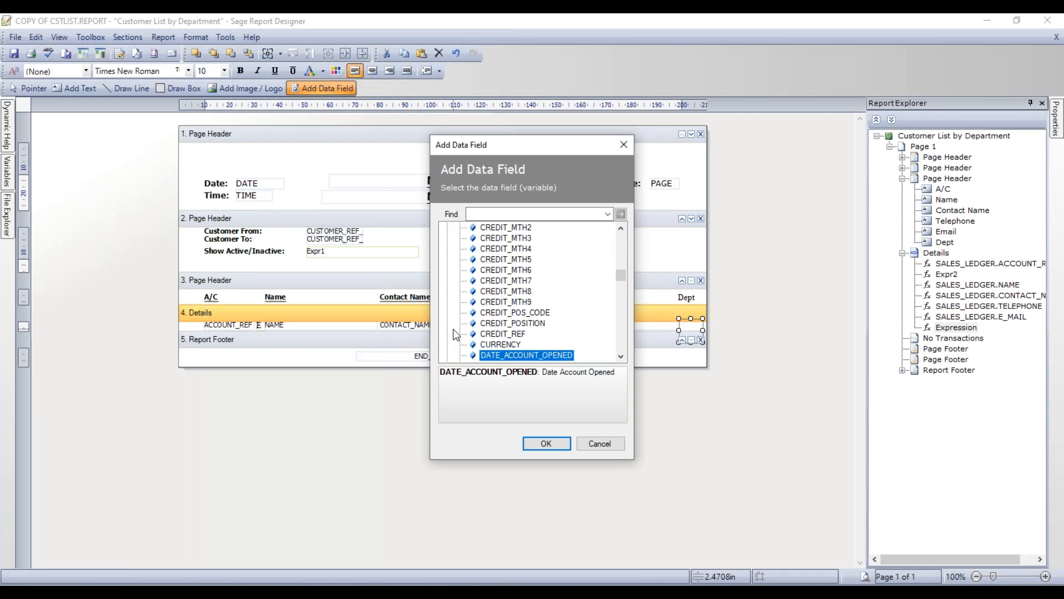
scroll(535, 327, "down", 6)
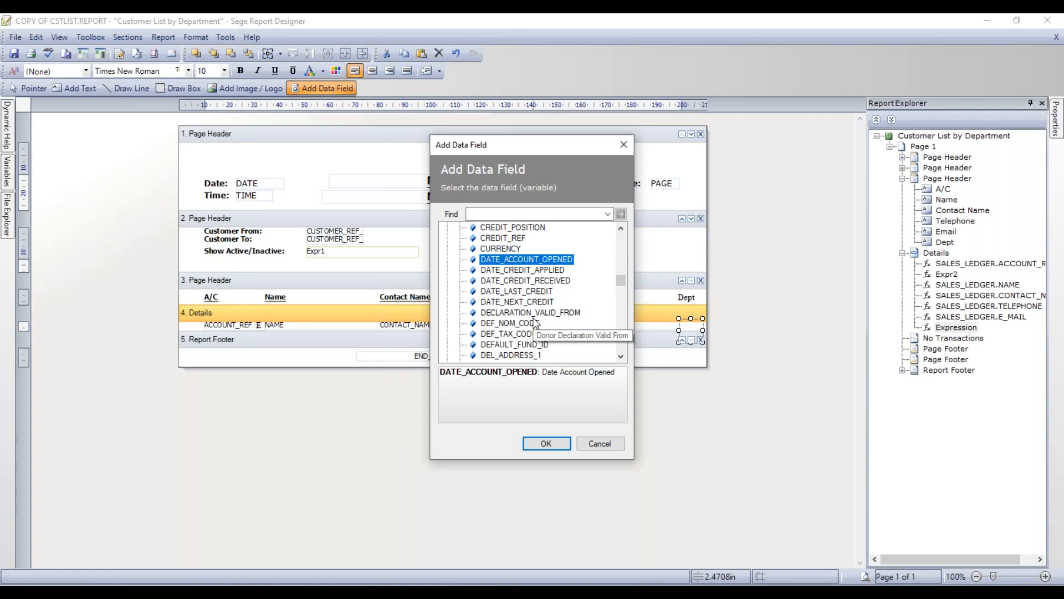
scroll(536, 322, "down", 2)
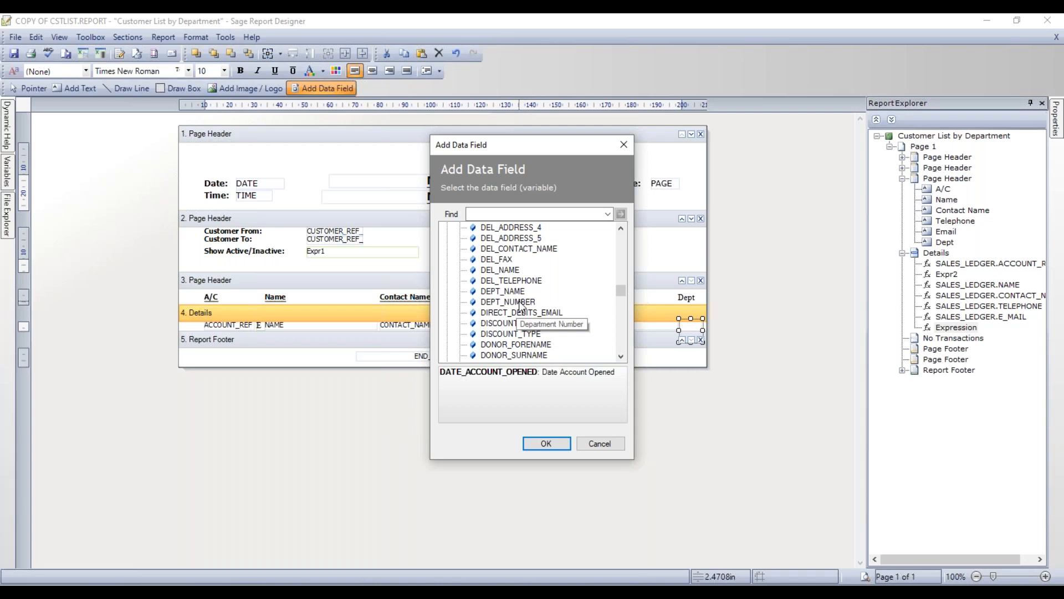
left_click(521, 303)
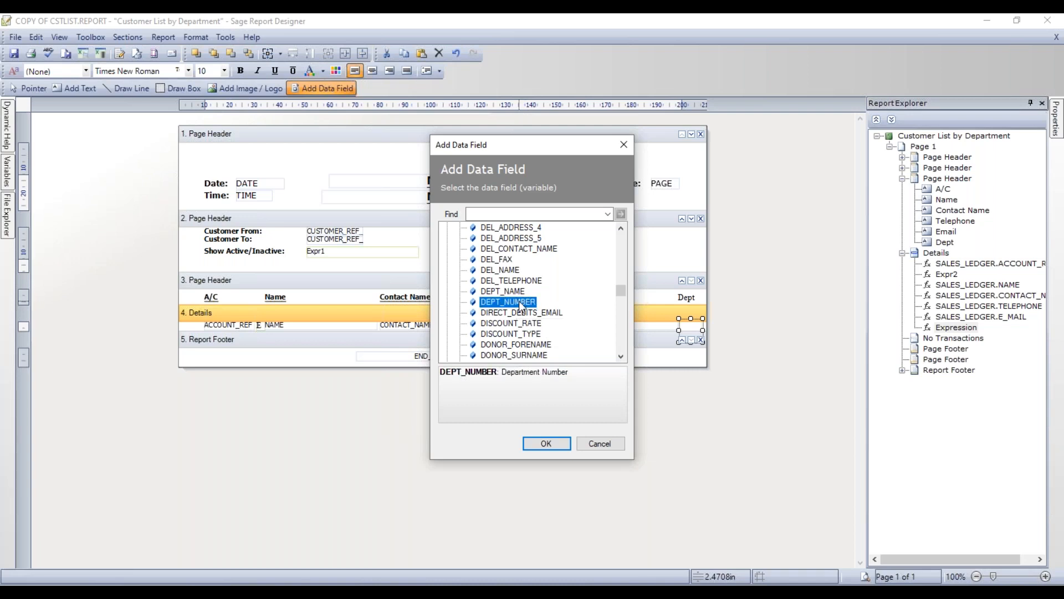
left_click(546, 443)
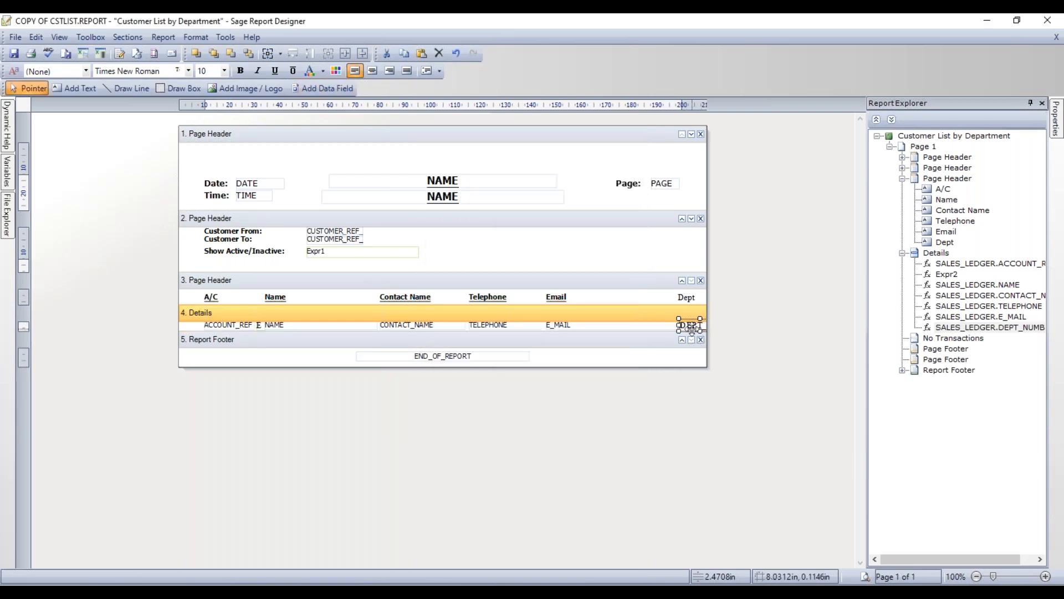
left_click_drag(692, 331, 690, 326)
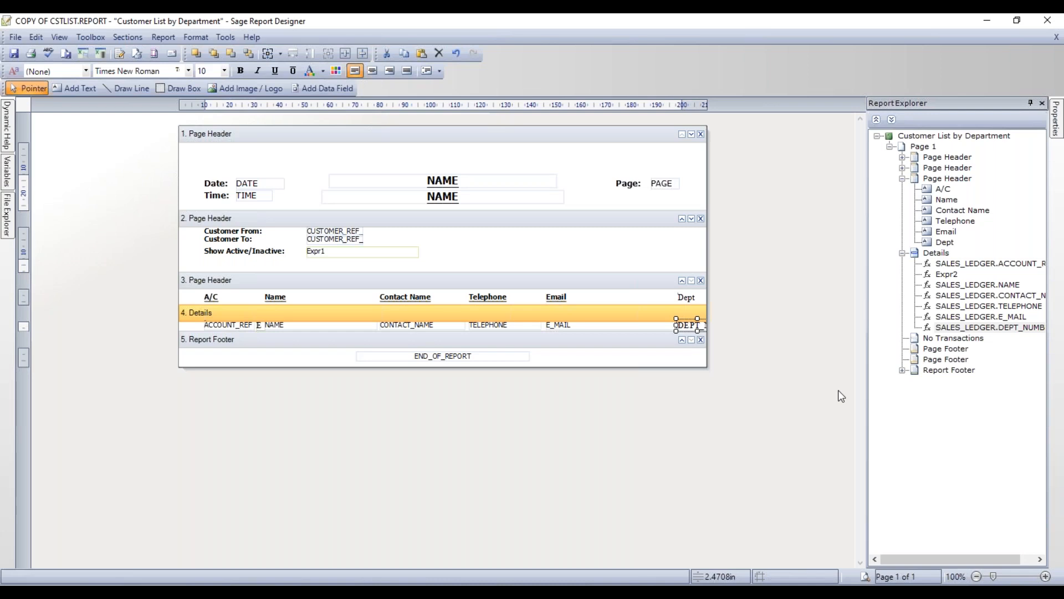
left_click(580, 248)
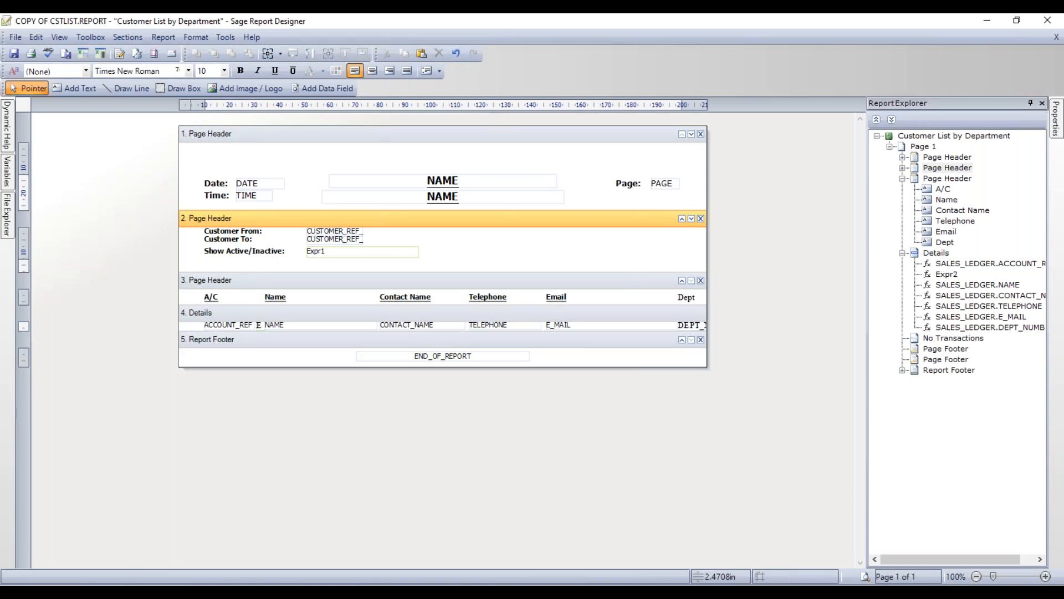
Switch to the Sage Knowledgebase article on Report Designer variables and inspect the customer record's A/C, Company name and Balance variable names
key("alt+Tab")
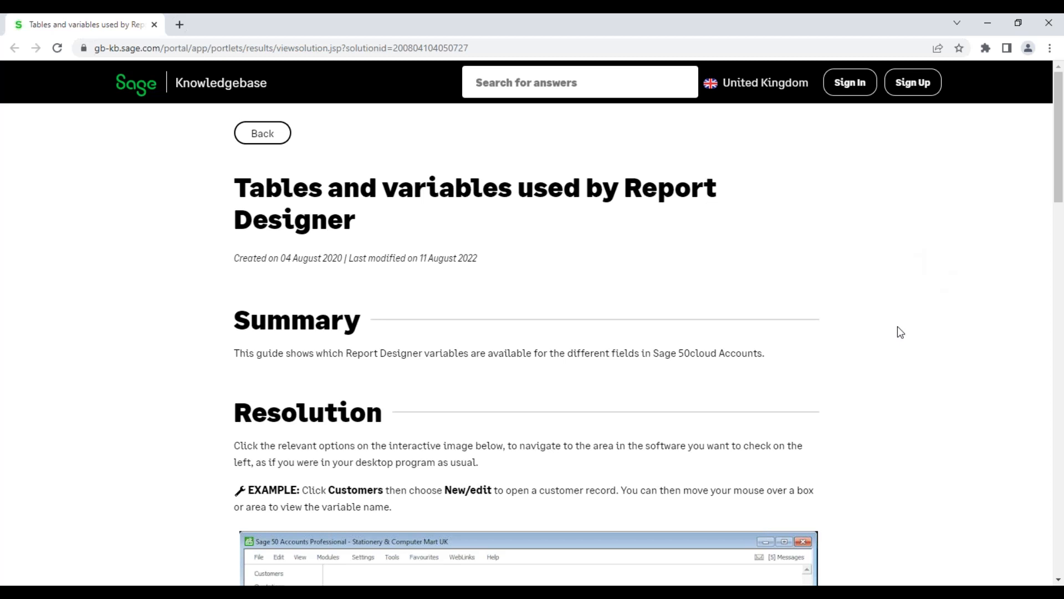
scroll(898, 331, "down", 8)
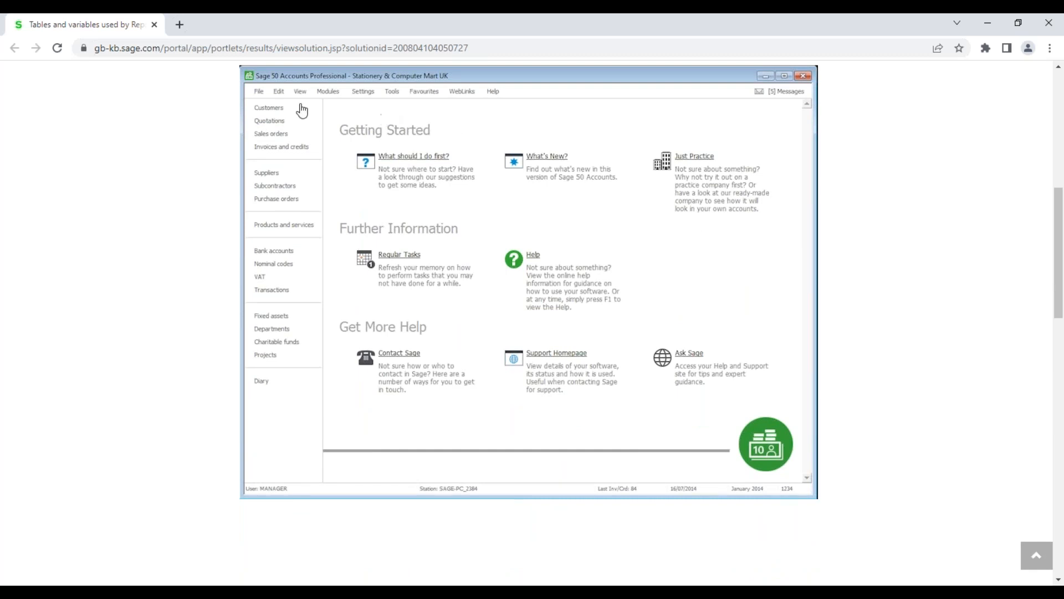
left_click(276, 114)
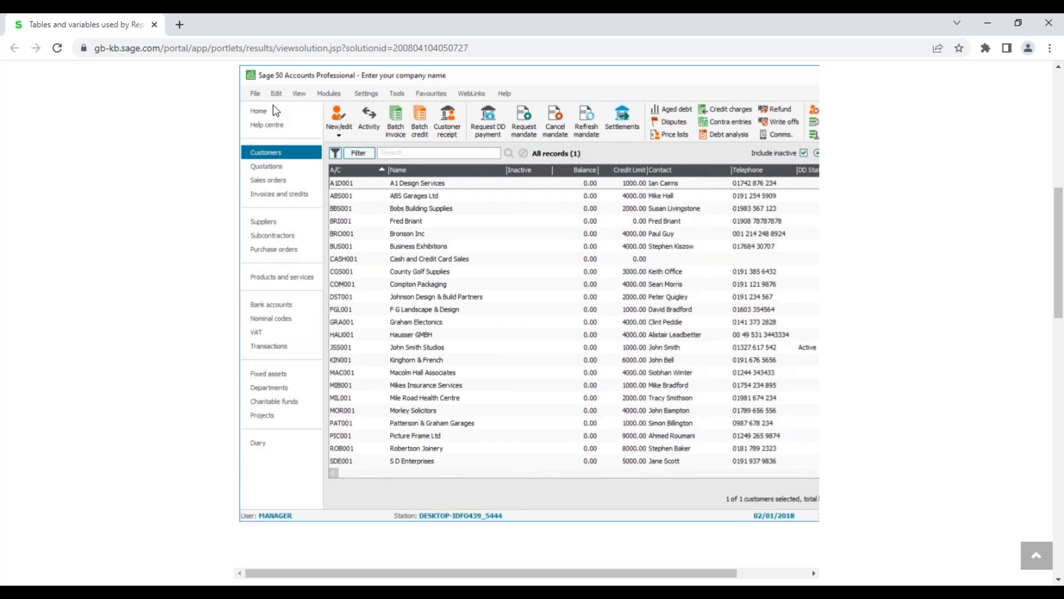
left_click(343, 127)
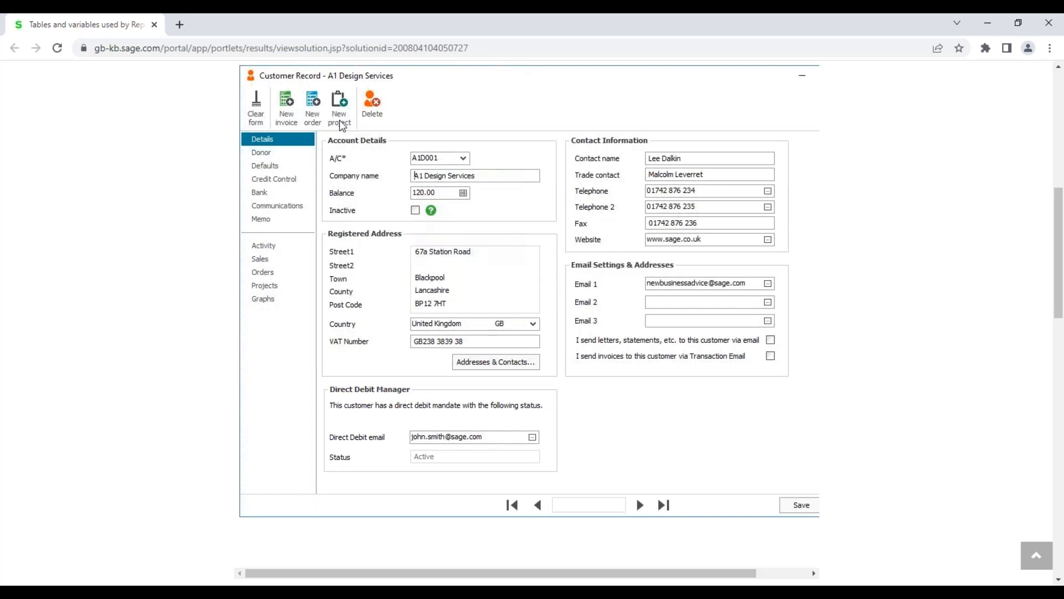
mouse_move(389, 162)
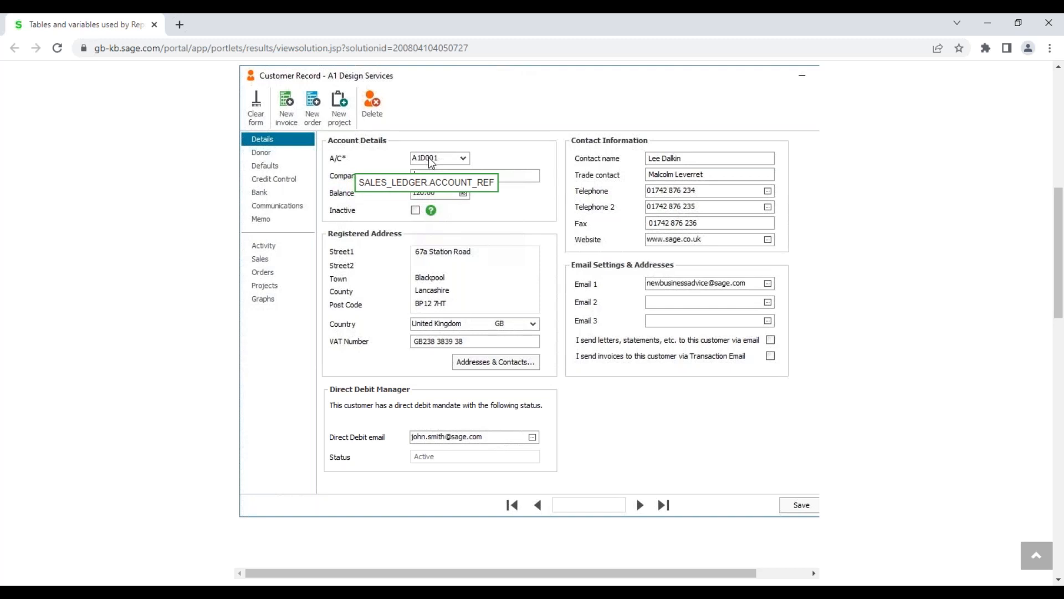
mouse_move(438, 176)
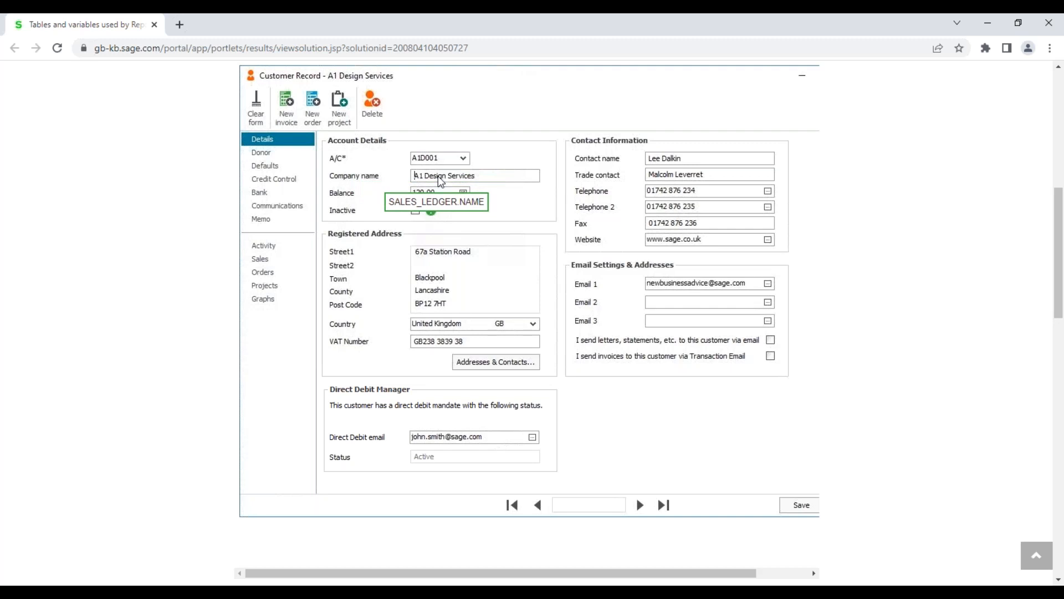
mouse_move(442, 199)
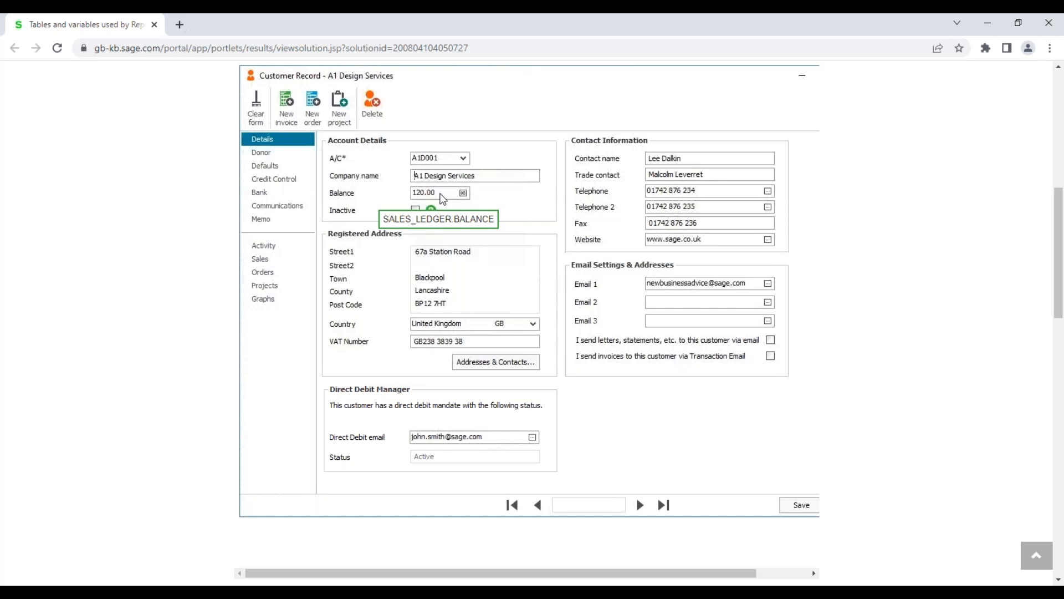
Examine the Department field on the sample customer record's Defaults page and return to Sage Report Designer
left_click(270, 169)
mouse_move(606, 259)
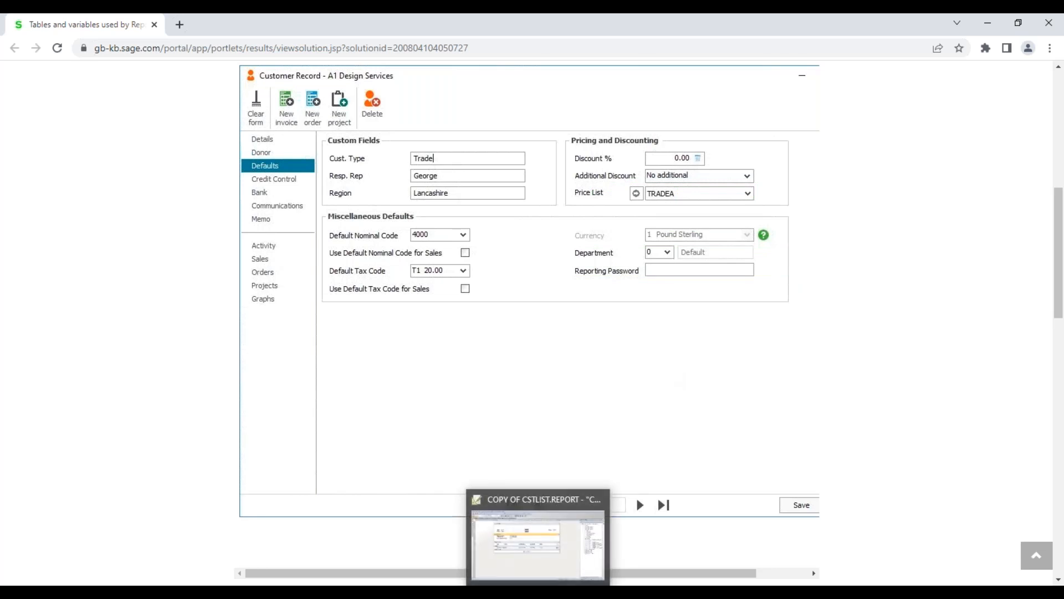
left_click(538, 592)
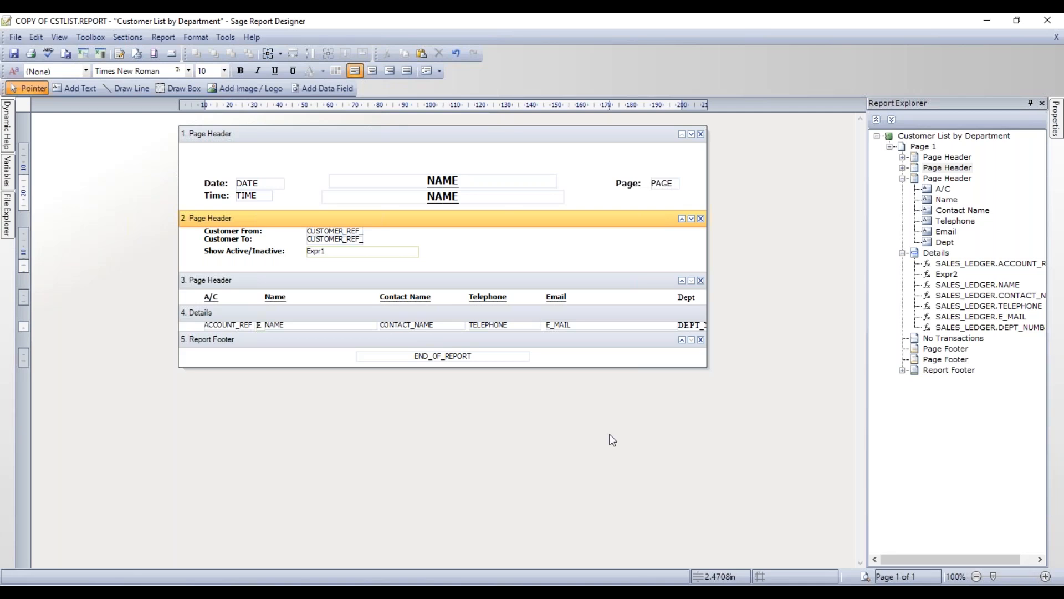
Apply the Heading style to the Dept heading in the third Page Header section, matching the Email heading
left_click(563, 301)
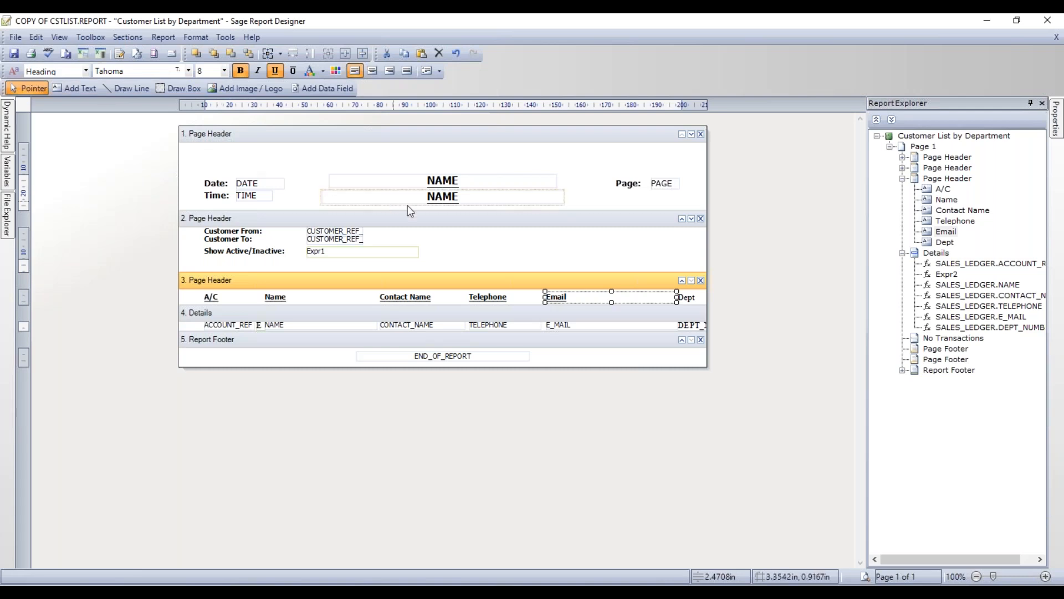
left_click(690, 301)
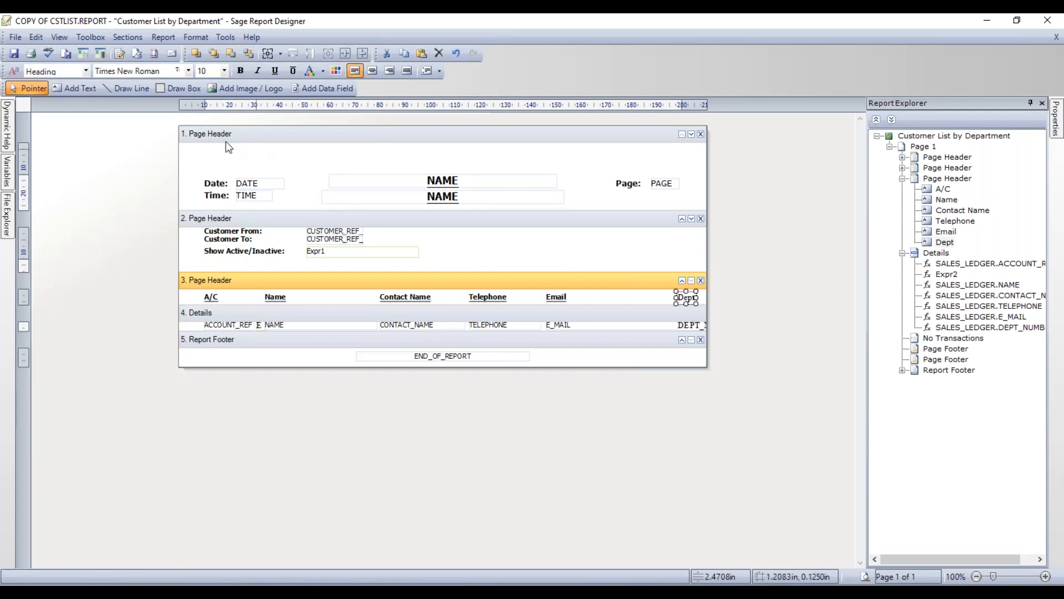
left_click(86, 71)
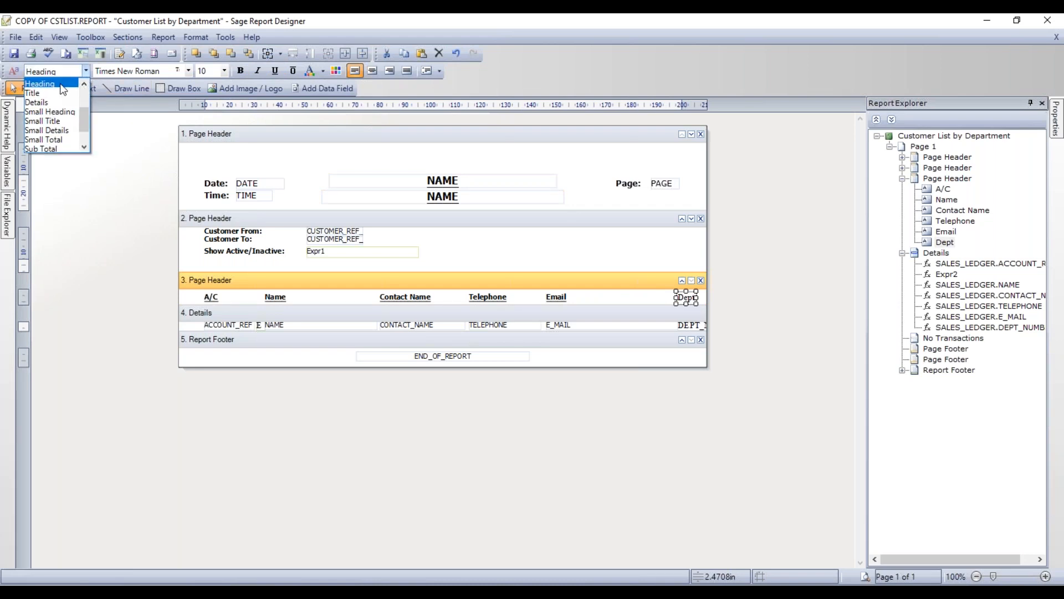
left_click(61, 86)
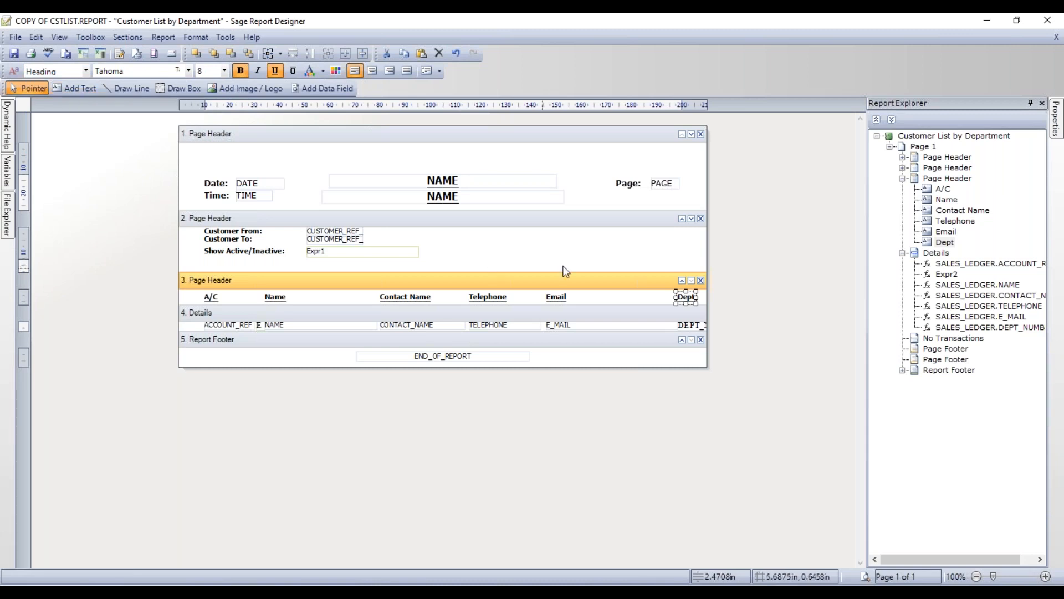
left_click(656, 252)
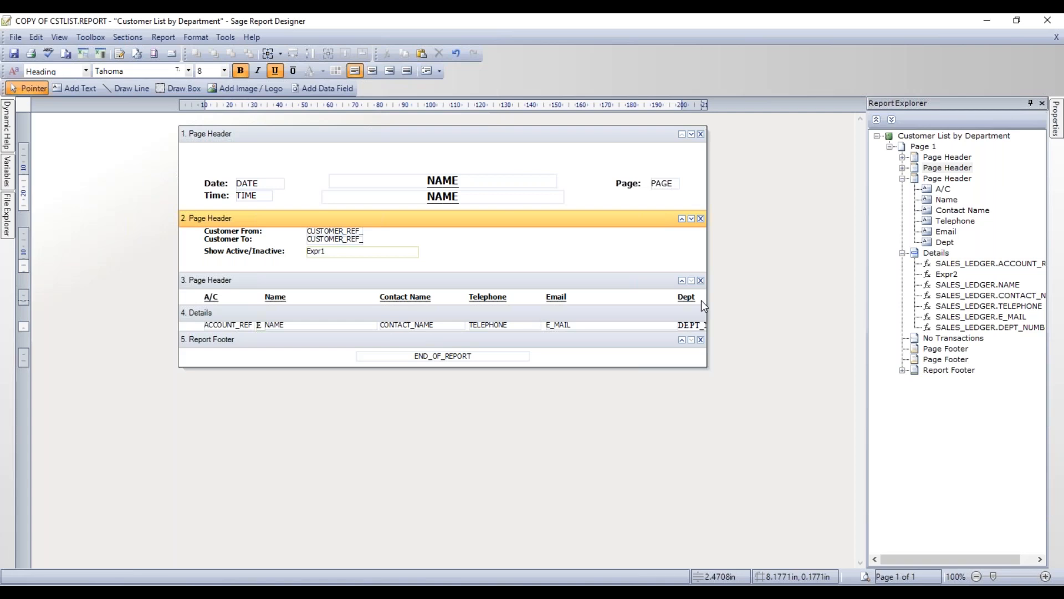
Apply the Criteria Details style to the department number field in the Details section, matching the email field
left_click(583, 327)
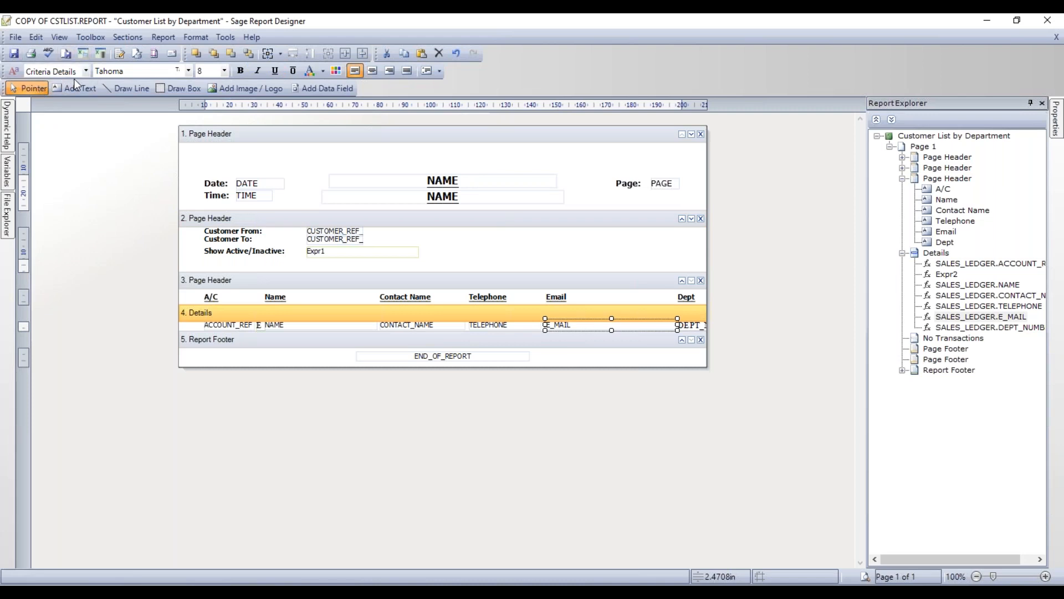
left_click(691, 326)
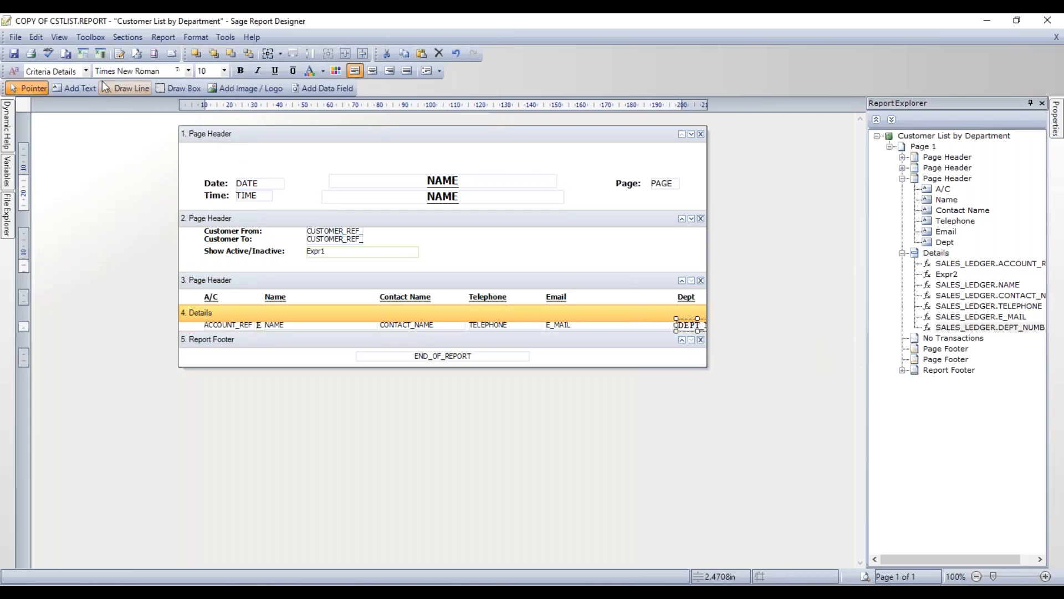
left_click(86, 71)
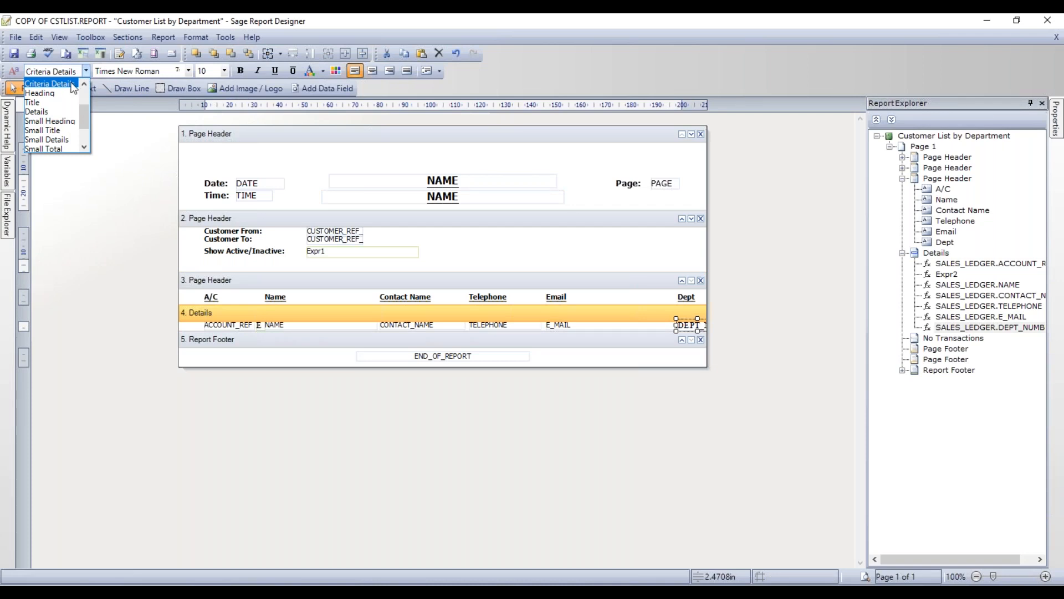
left_click(71, 84)
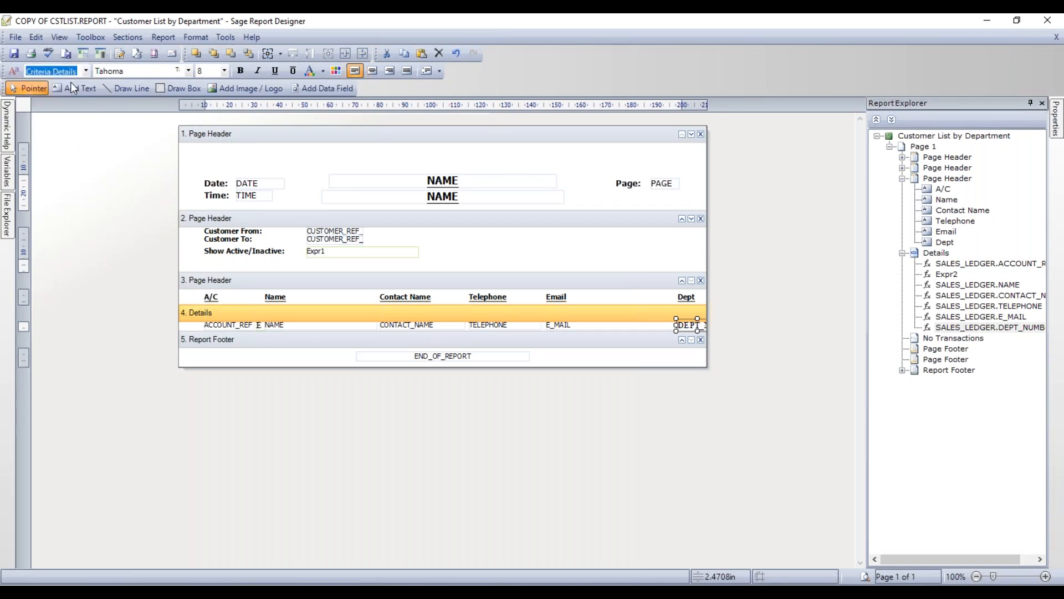
left_click(648, 258)
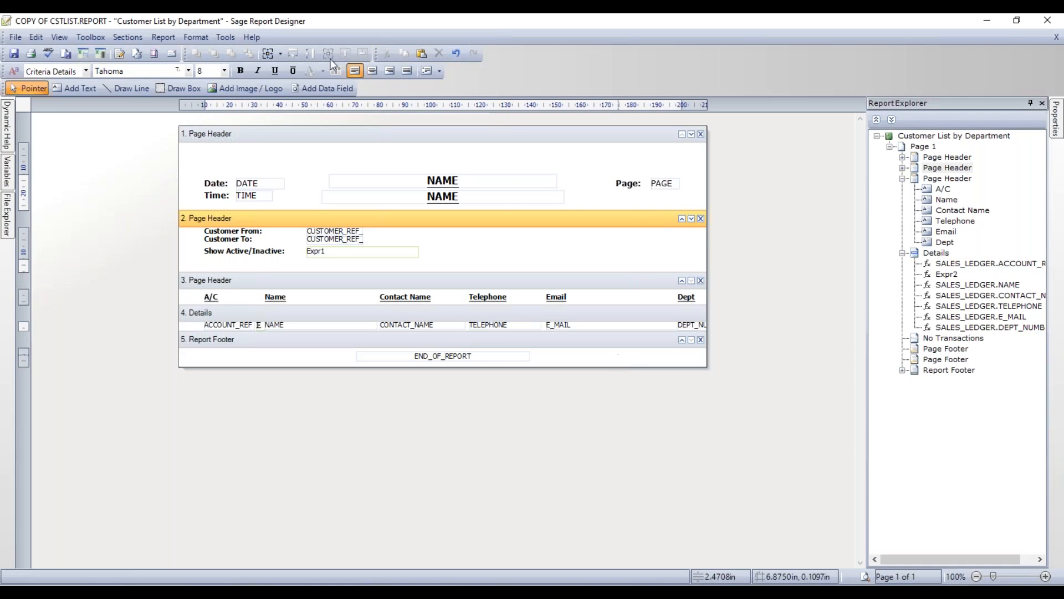
Save the report and preview it with the default criteria values, returning to the design view
left_click(14, 55)
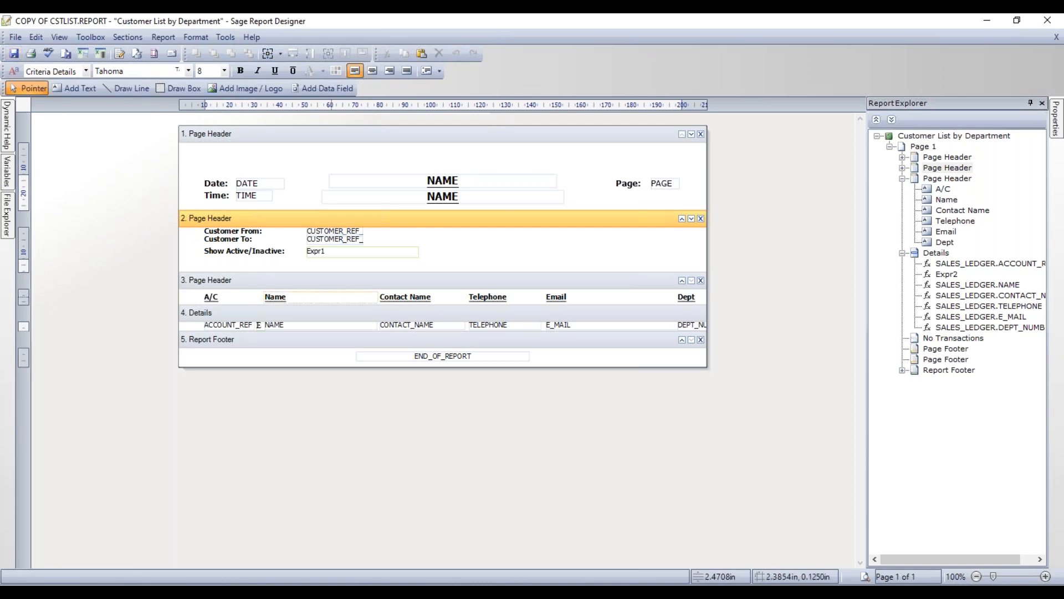
left_click(865, 577)
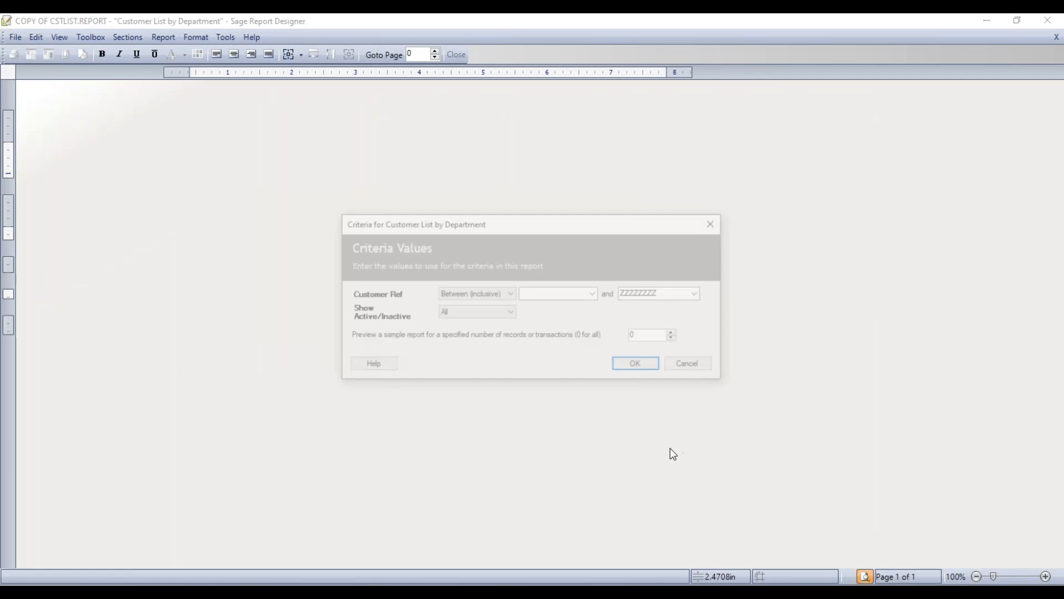
left_click(639, 366)
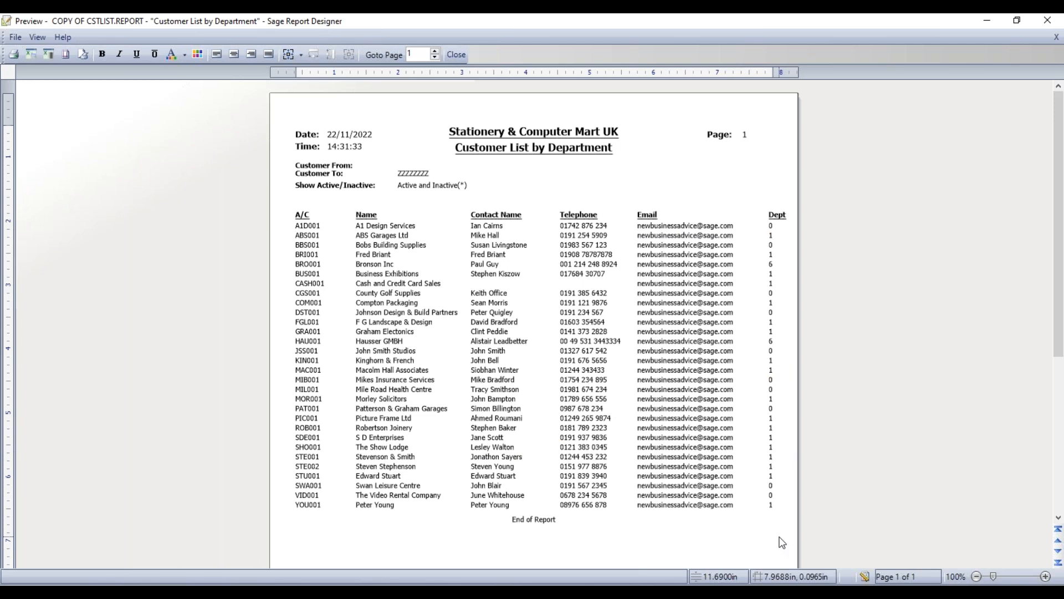
left_click(865, 577)
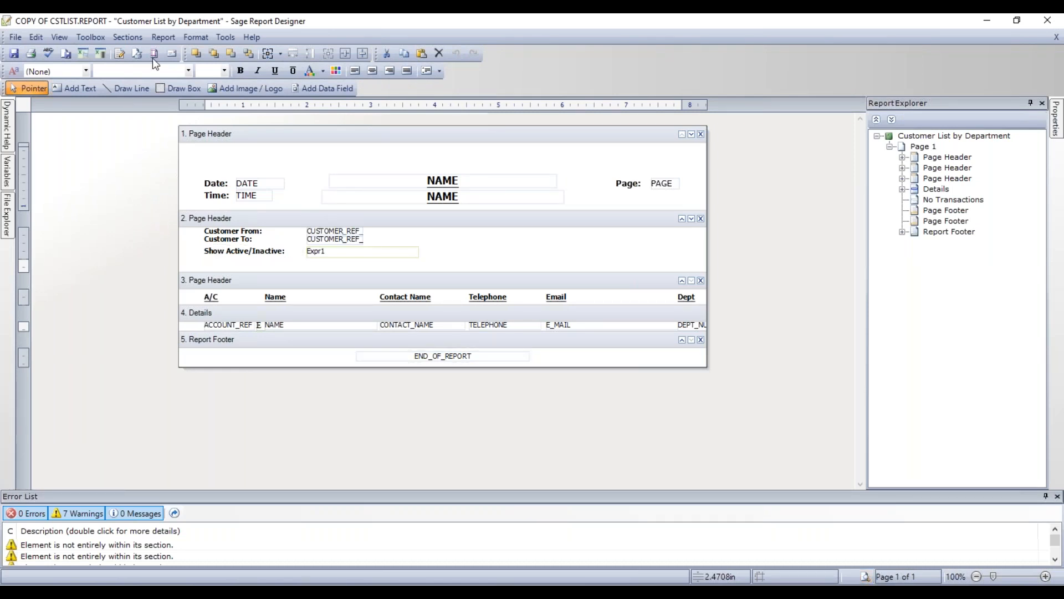
Add a report sort on the DEPT_NUMBER variable from the SALES_LEDGER table in ascending order
left_click(169, 38)
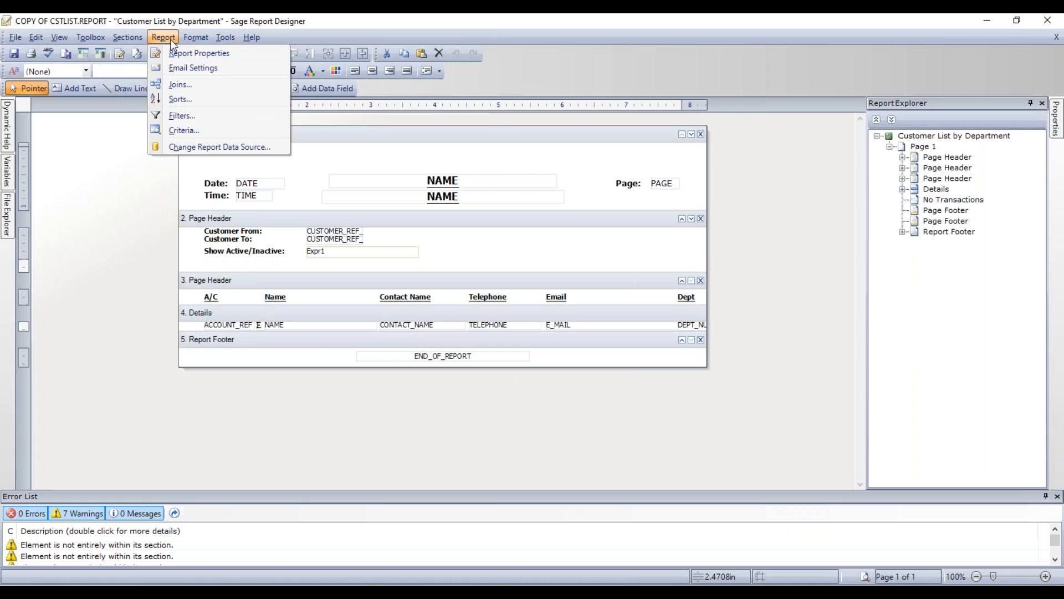
left_click(181, 99)
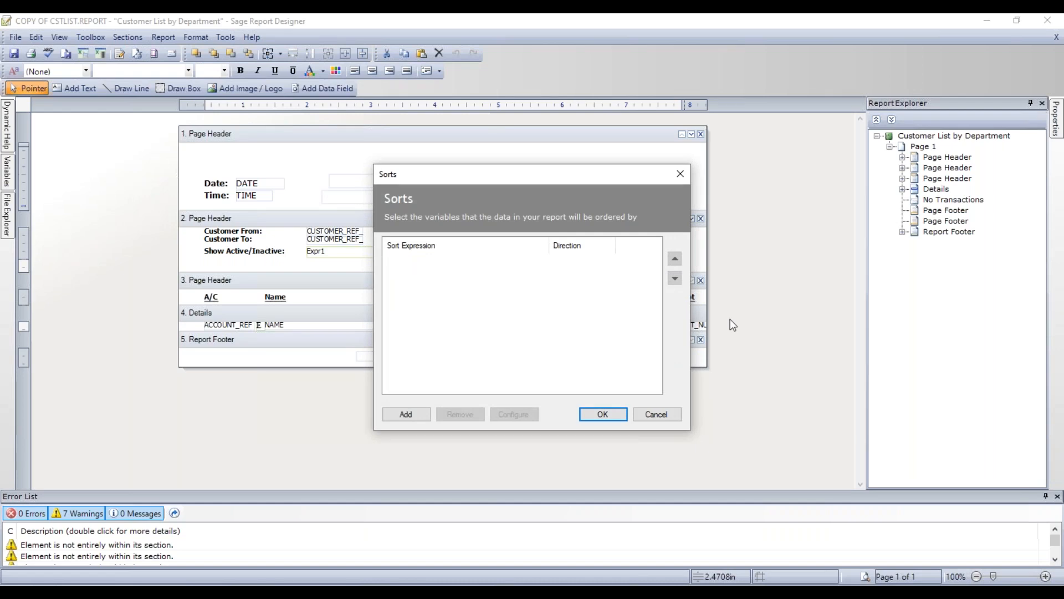
left_click(407, 416)
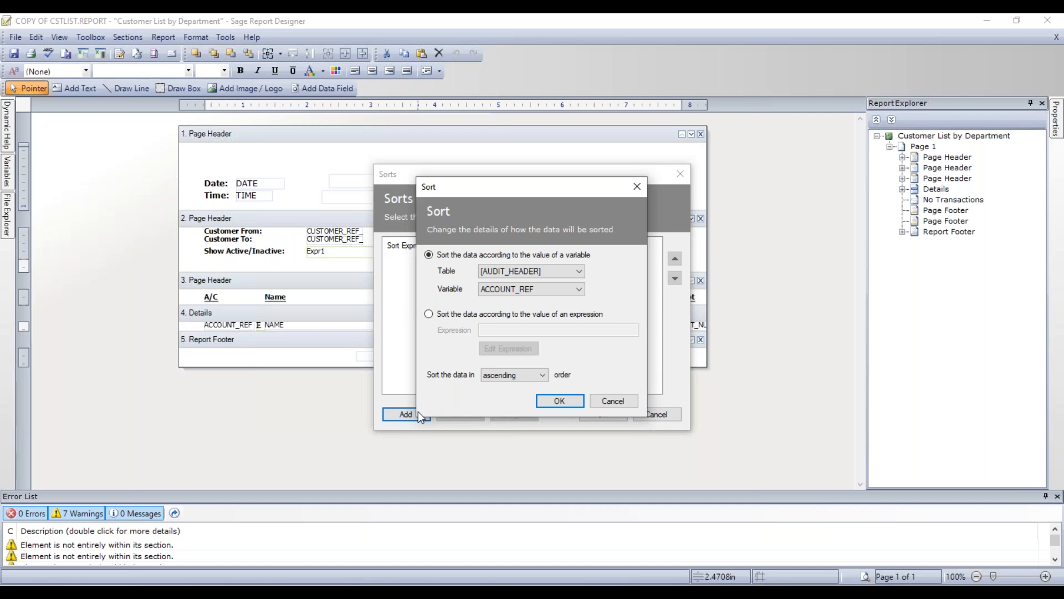
left_click(578, 270)
left_click(548, 344)
left_click(579, 289)
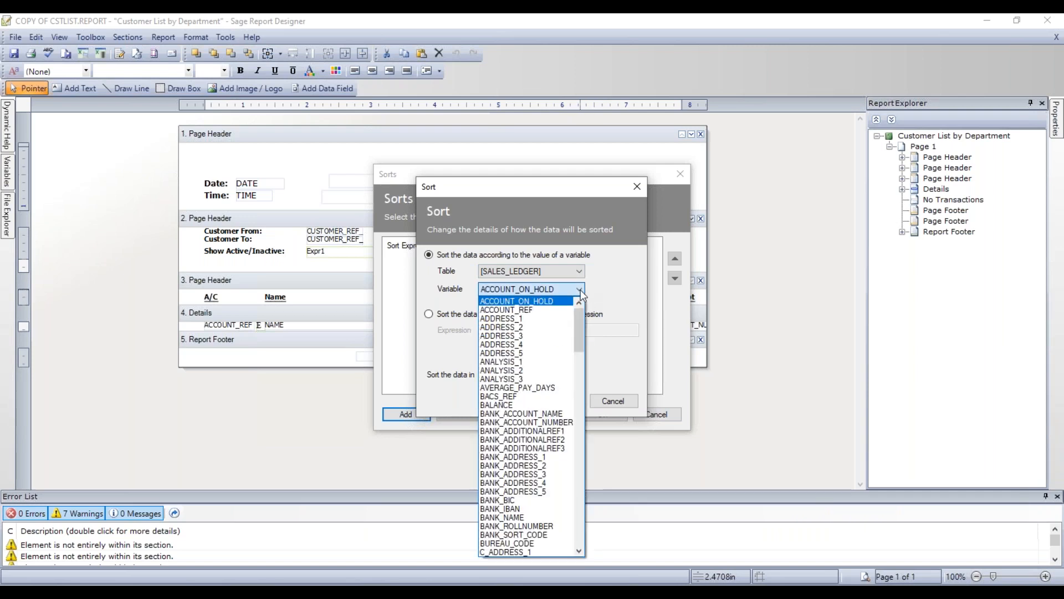
key("d")
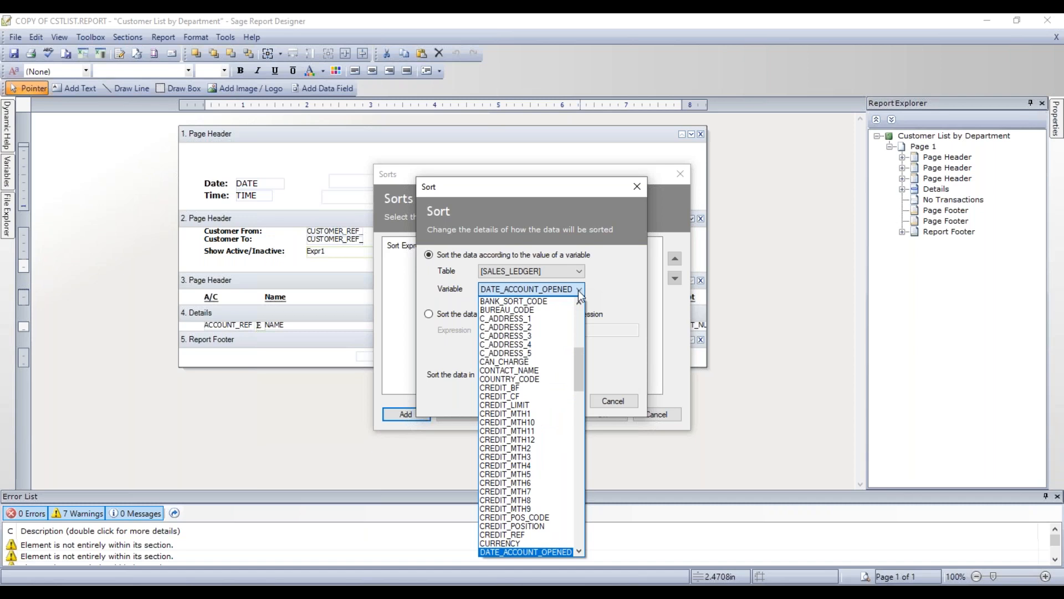
scroll(527, 388, "down", 6)
scroll(540, 453, "down", 1)
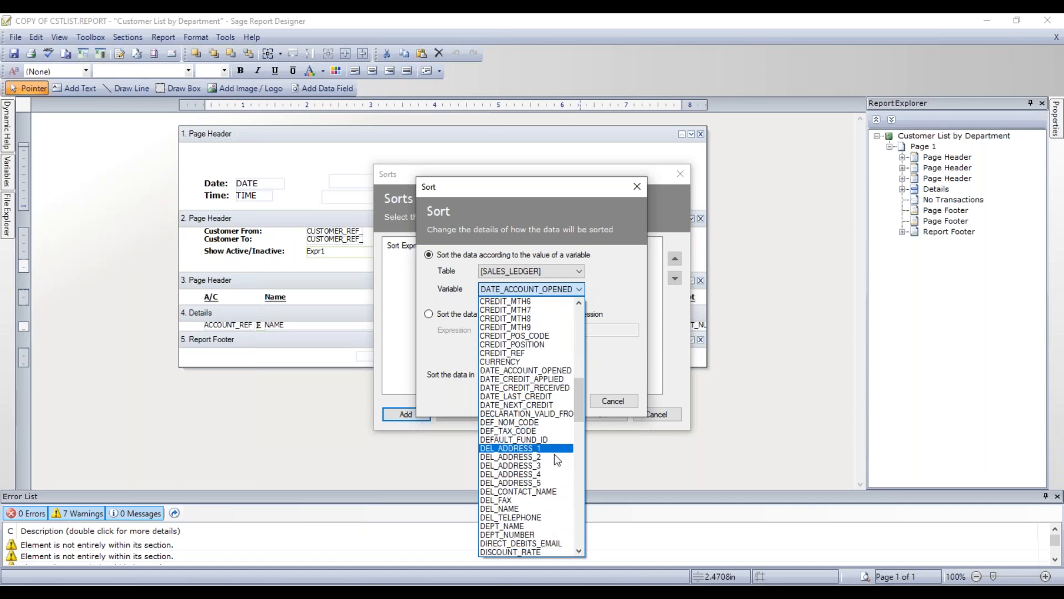
left_click(549, 535)
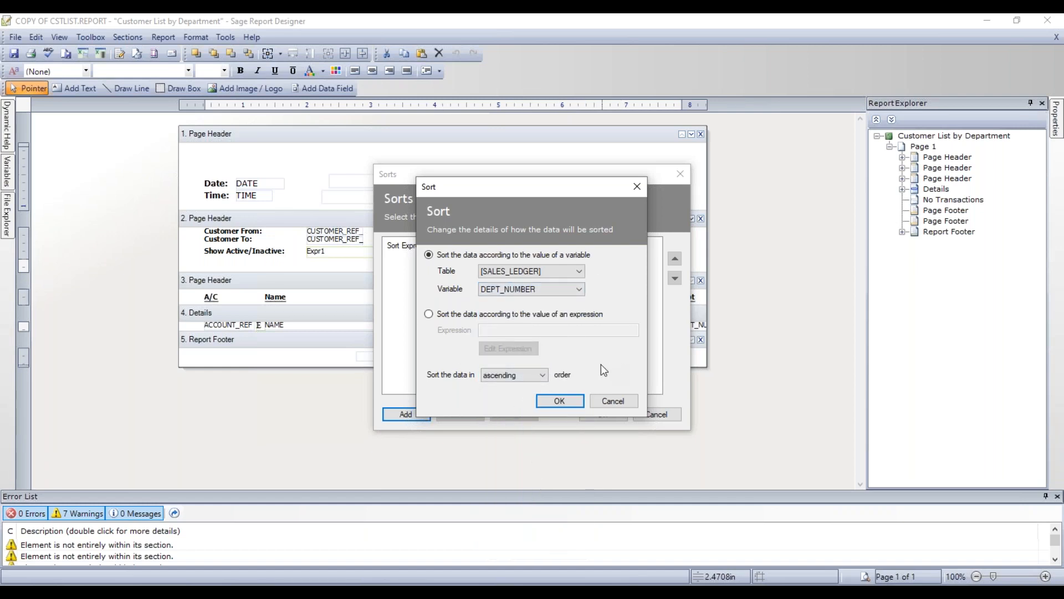
left_click(543, 375)
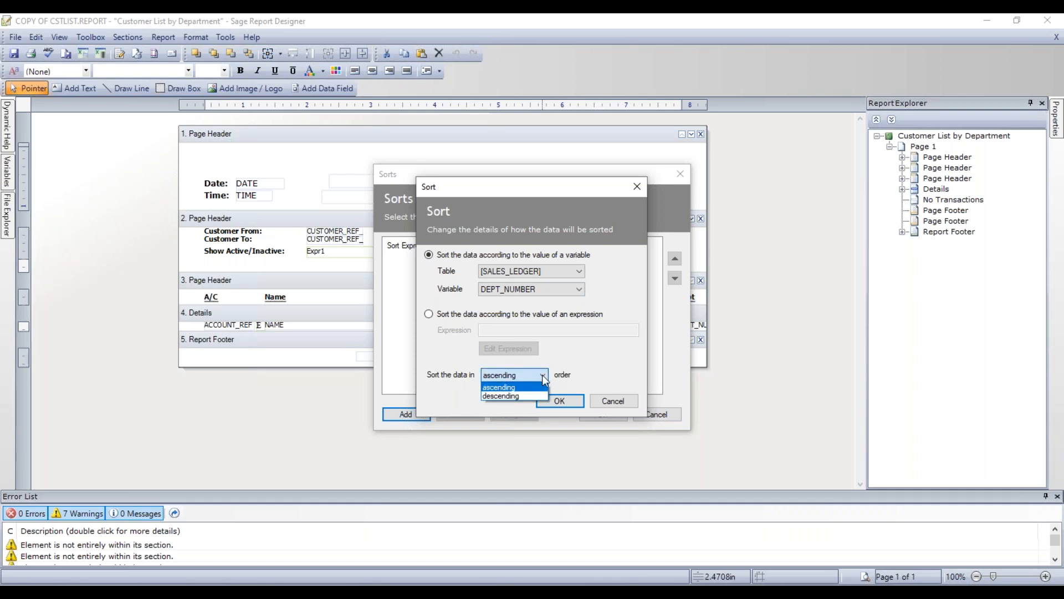
left_click(608, 351)
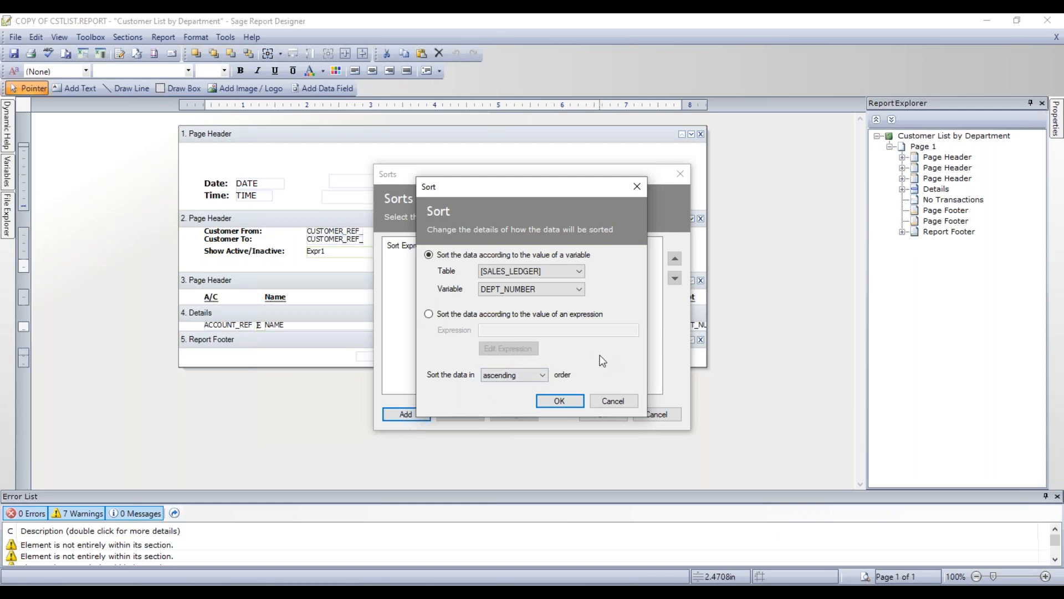
left_click(560, 401)
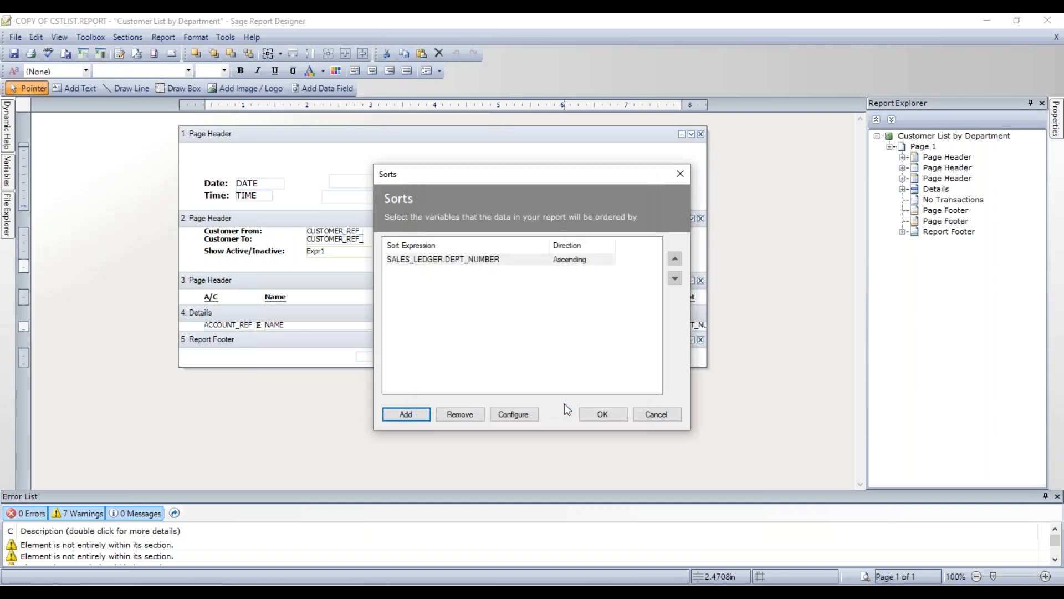
left_click(608, 414)
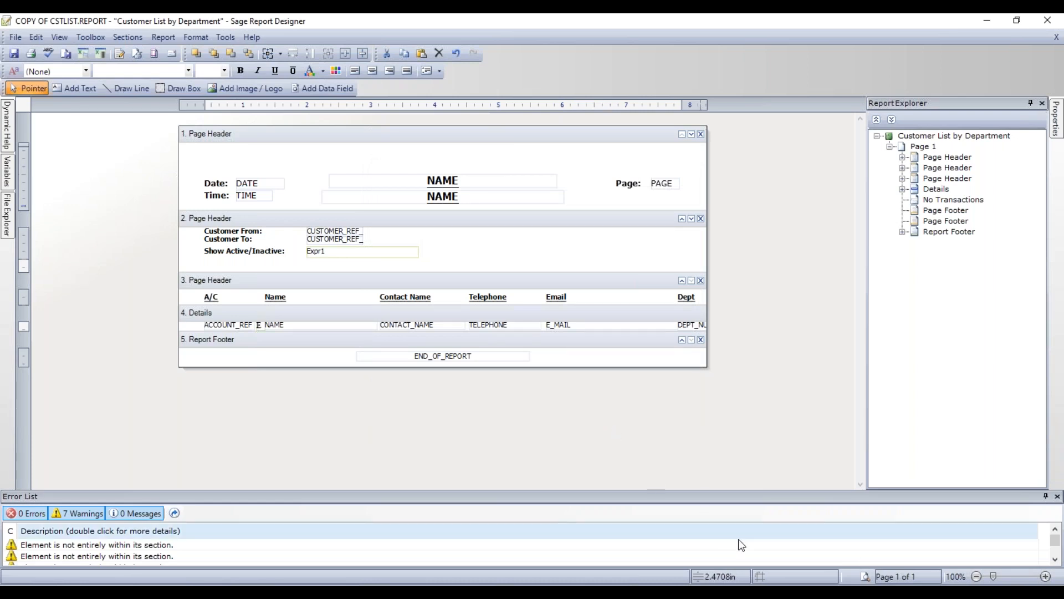
Preview the report with the default criteria values to check the department order, and return to the design view
left_click(865, 577)
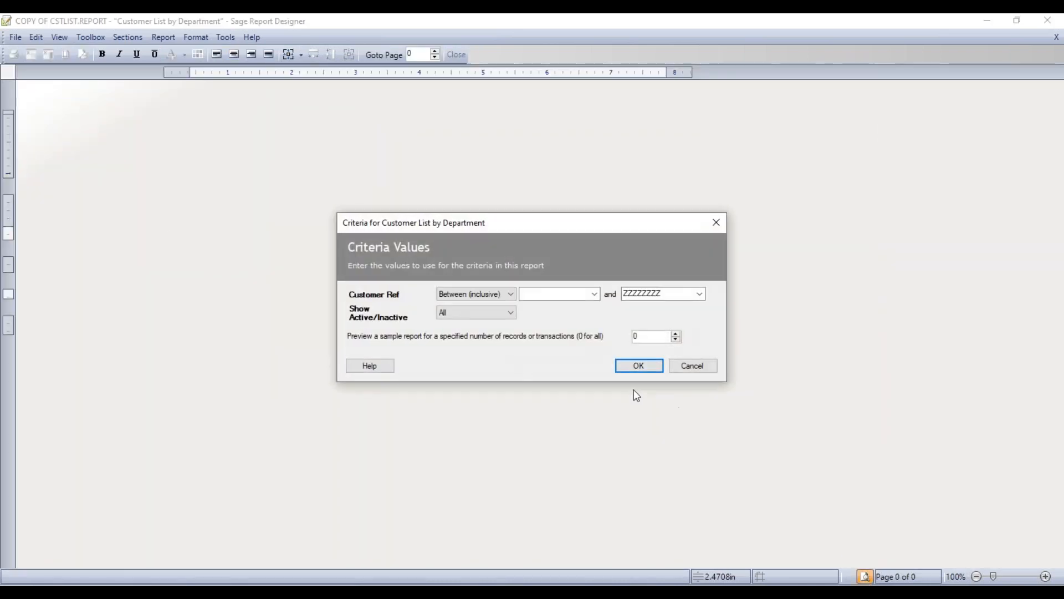
left_click(637, 369)
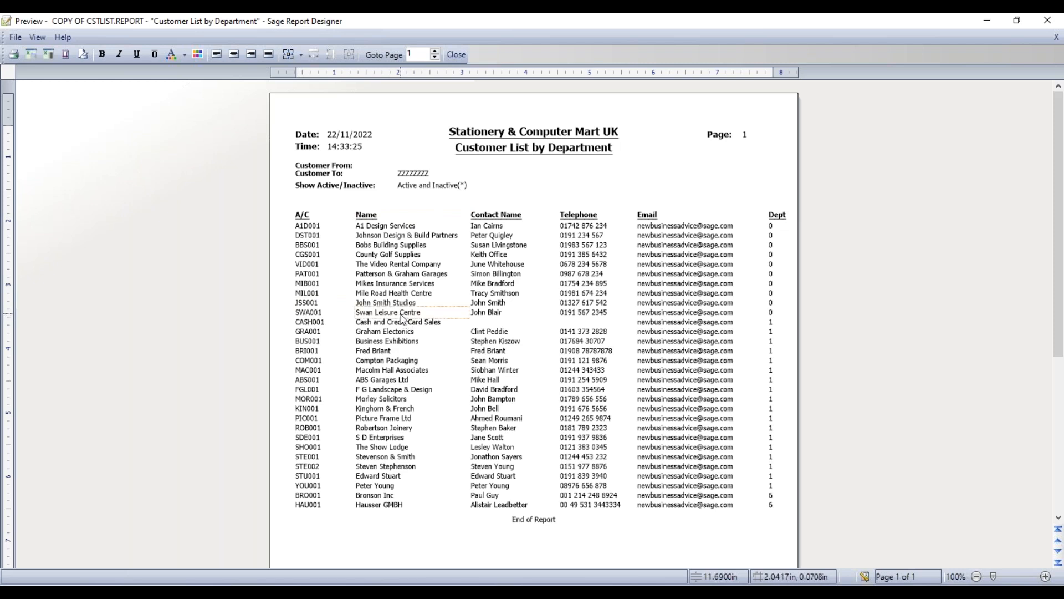
left_click(865, 576)
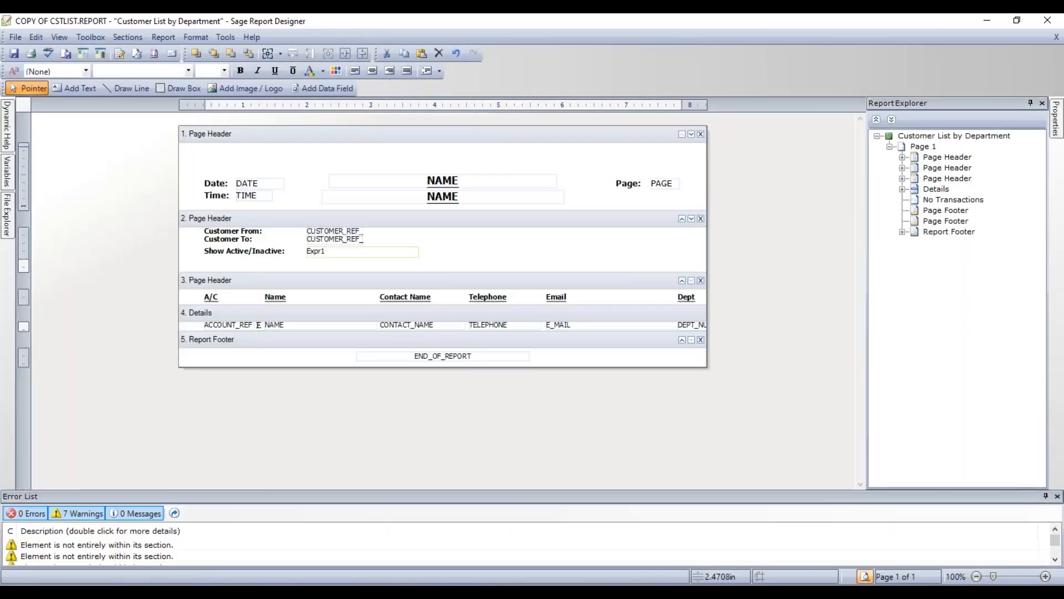
Add a second report sort on the NAME variable from the SALES_LEDGER table in descending order
left_click(163, 38)
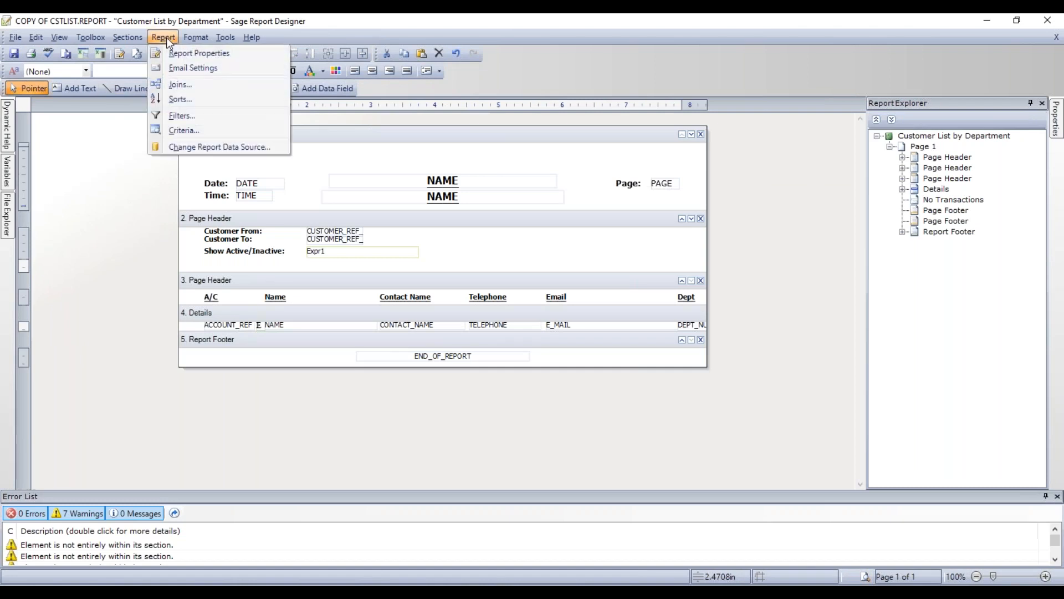
left_click(173, 102)
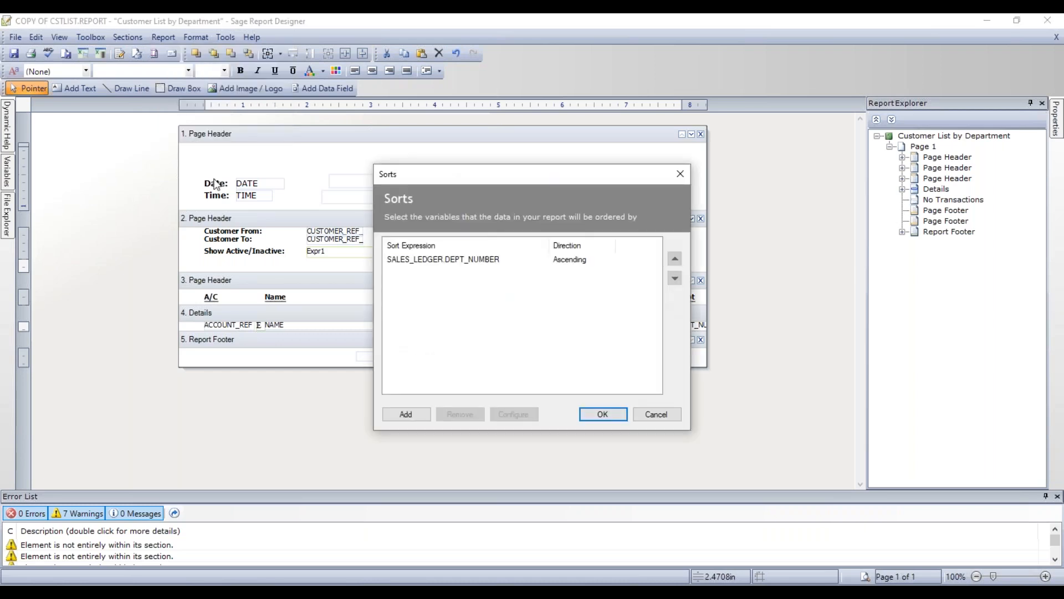
left_click(405, 415)
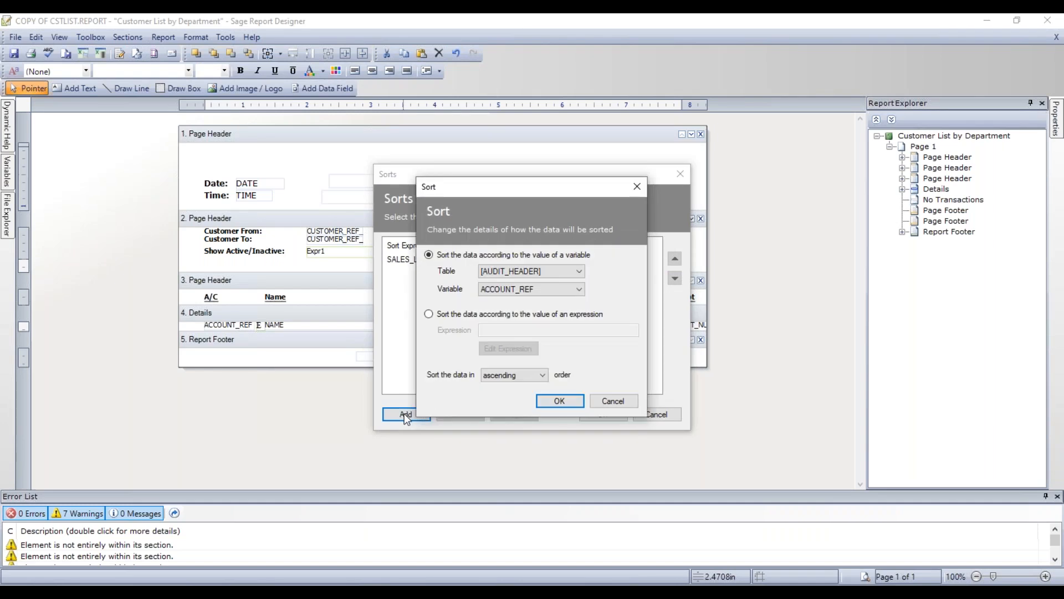
left_click(579, 271)
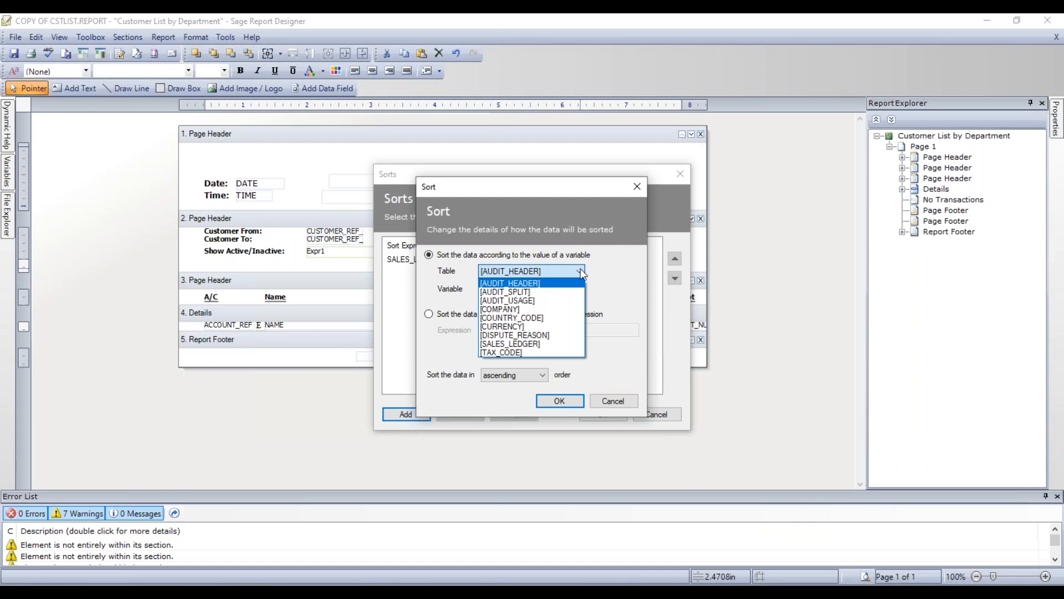
left_click(544, 344)
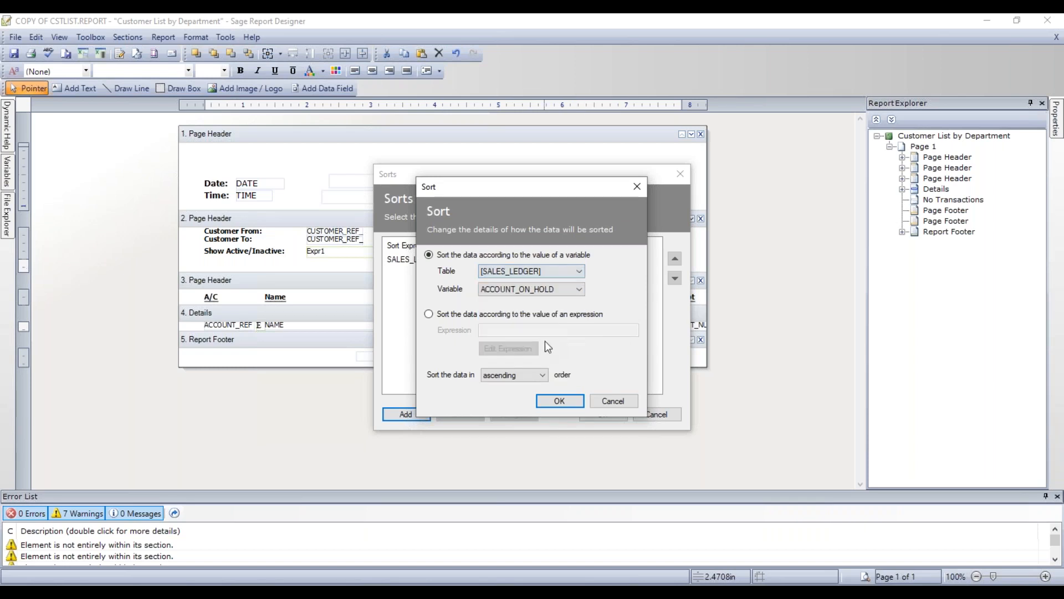
left_click(579, 289)
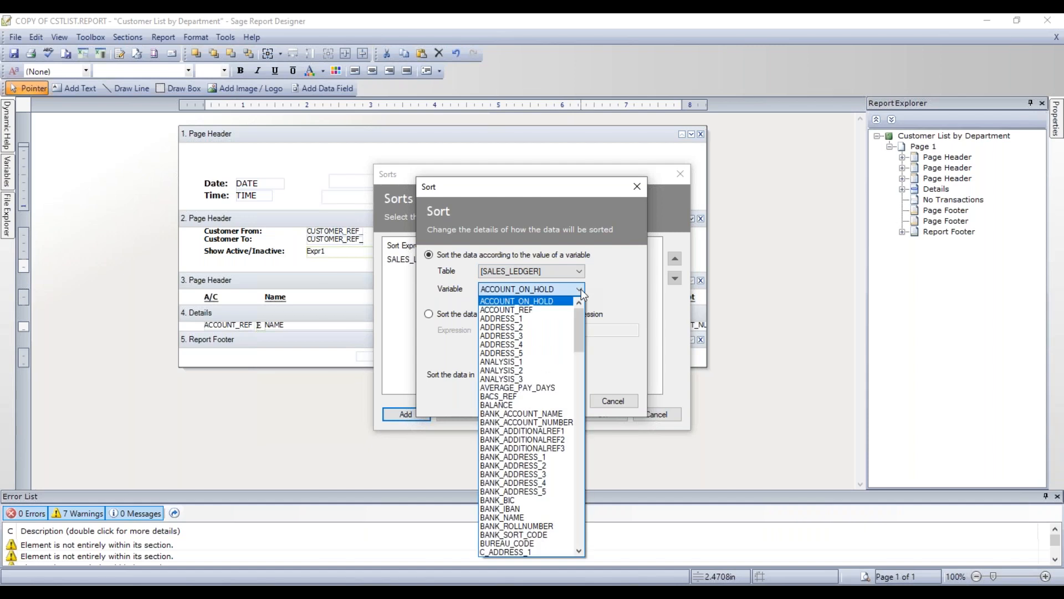
key("n")
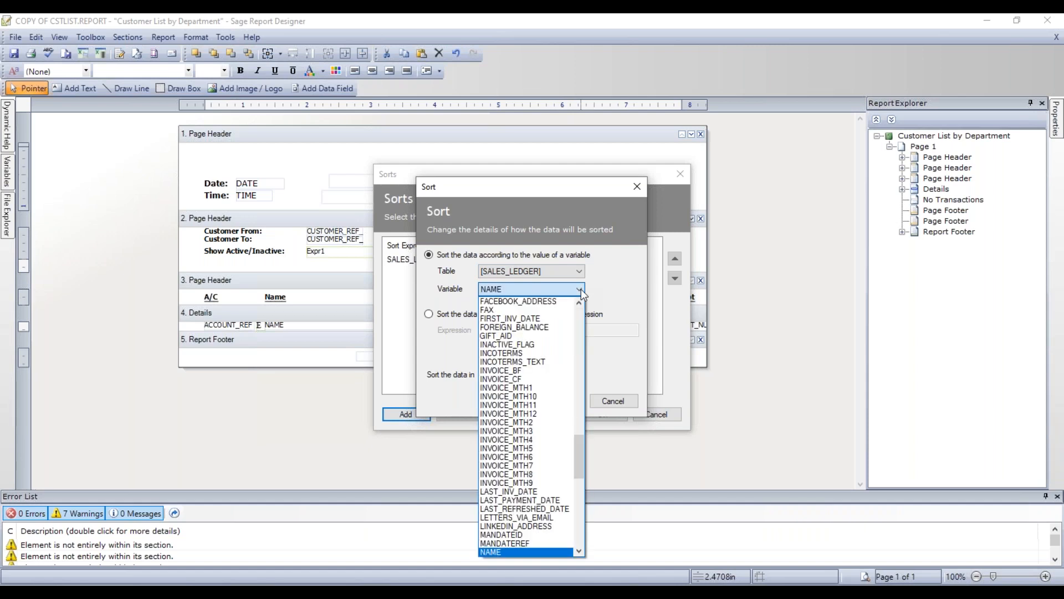
left_click(581, 288)
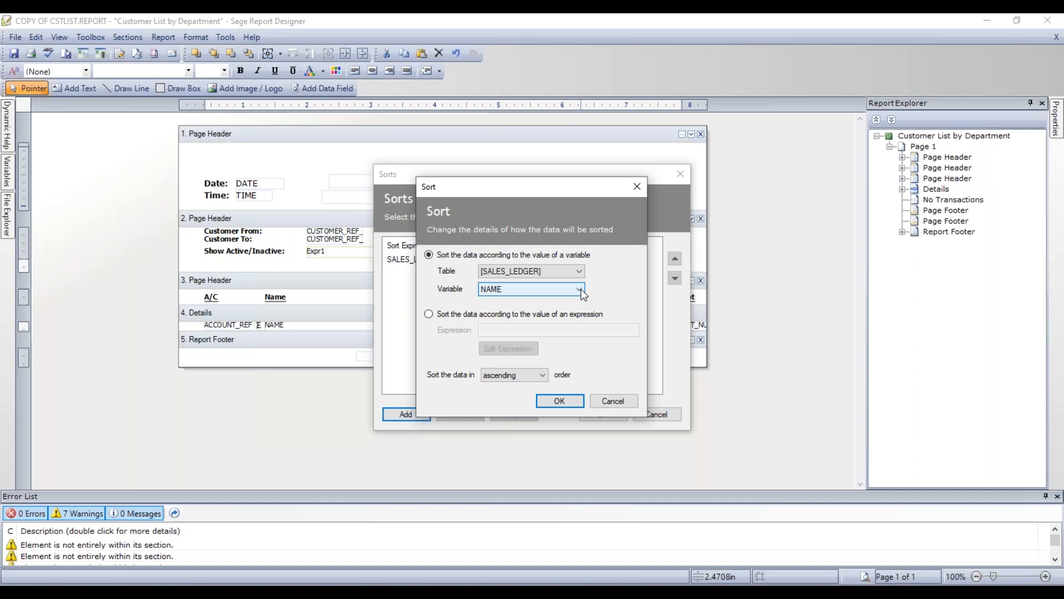
left_click(544, 375)
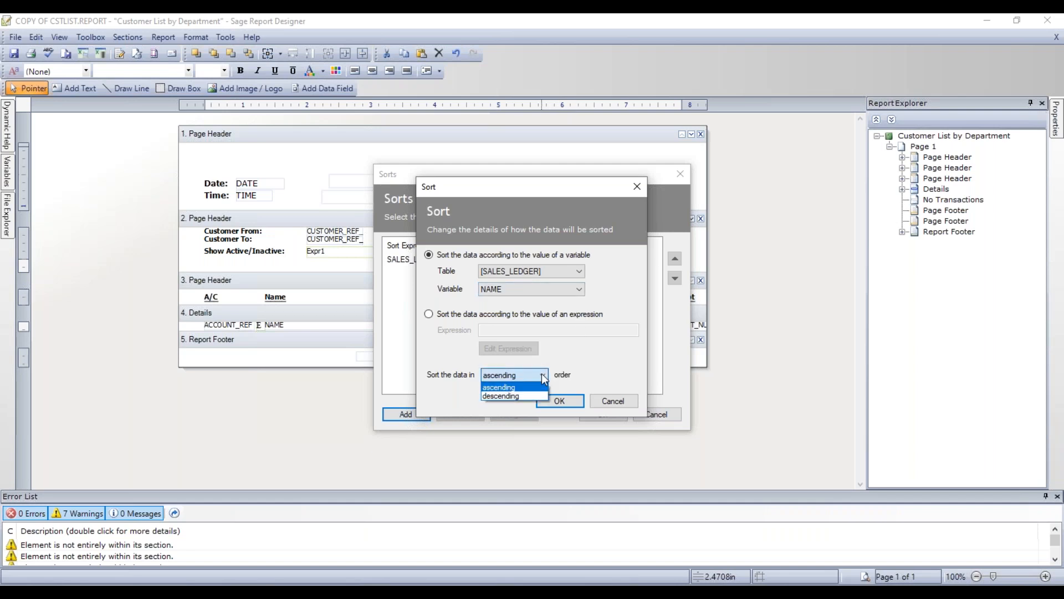
left_click(519, 395)
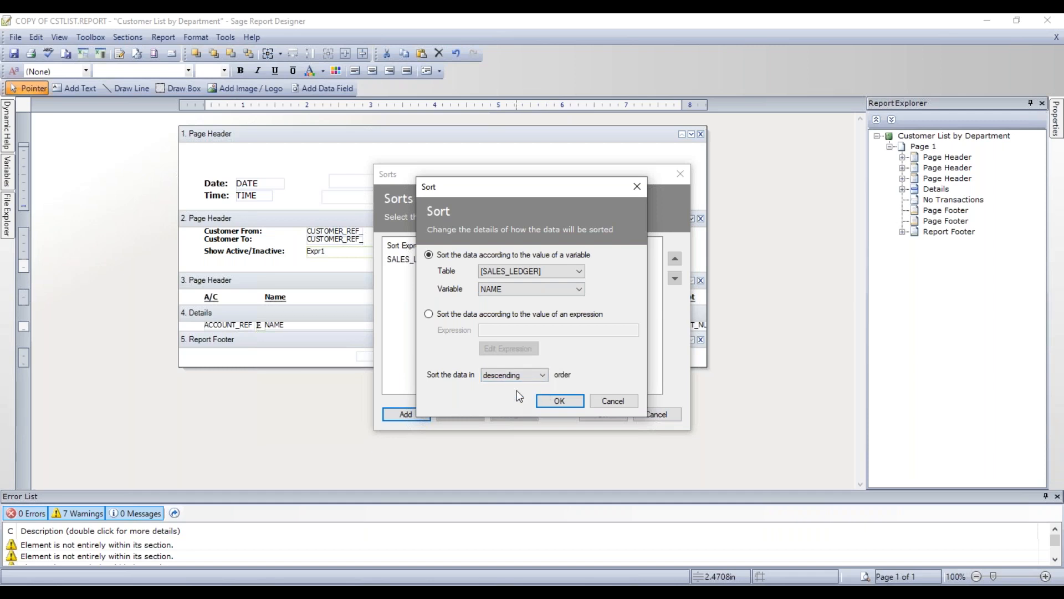
left_click(559, 401)
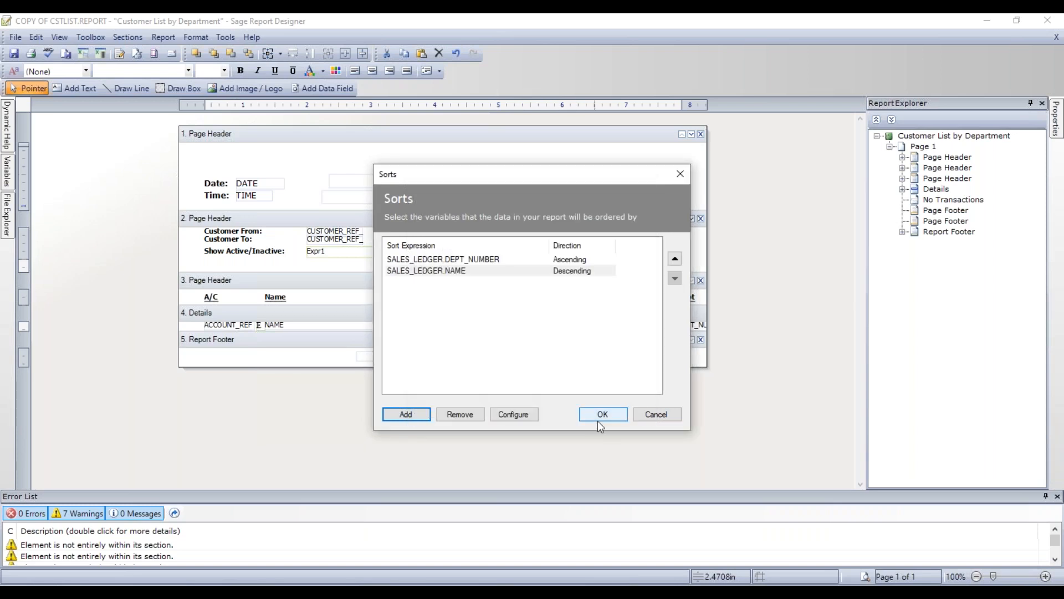
left_click(597, 416)
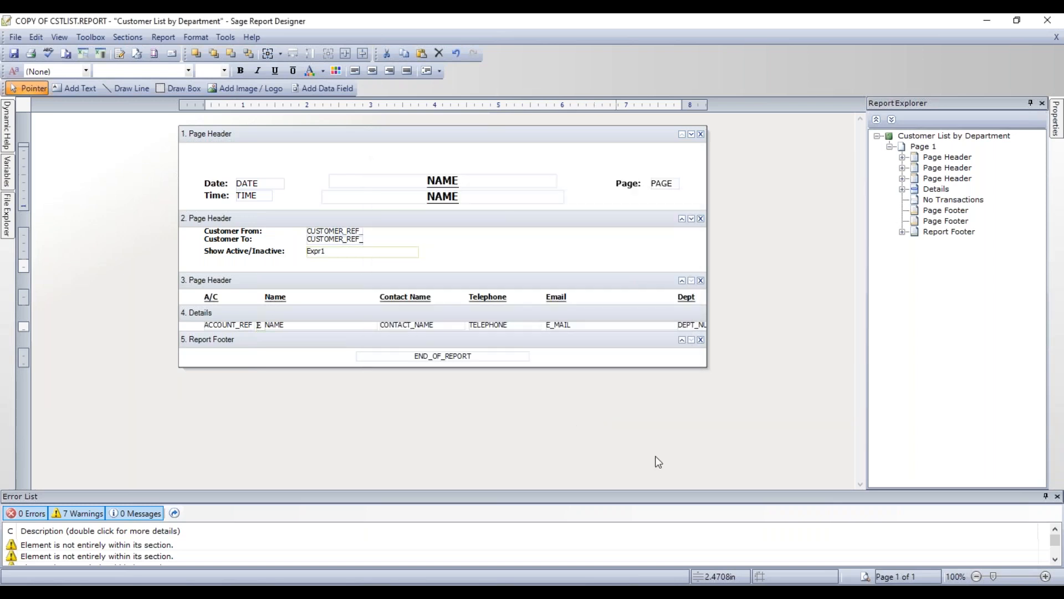
Preview the report with the default criteria values to check the name order within each department, and return to the design view
left_click(865, 577)
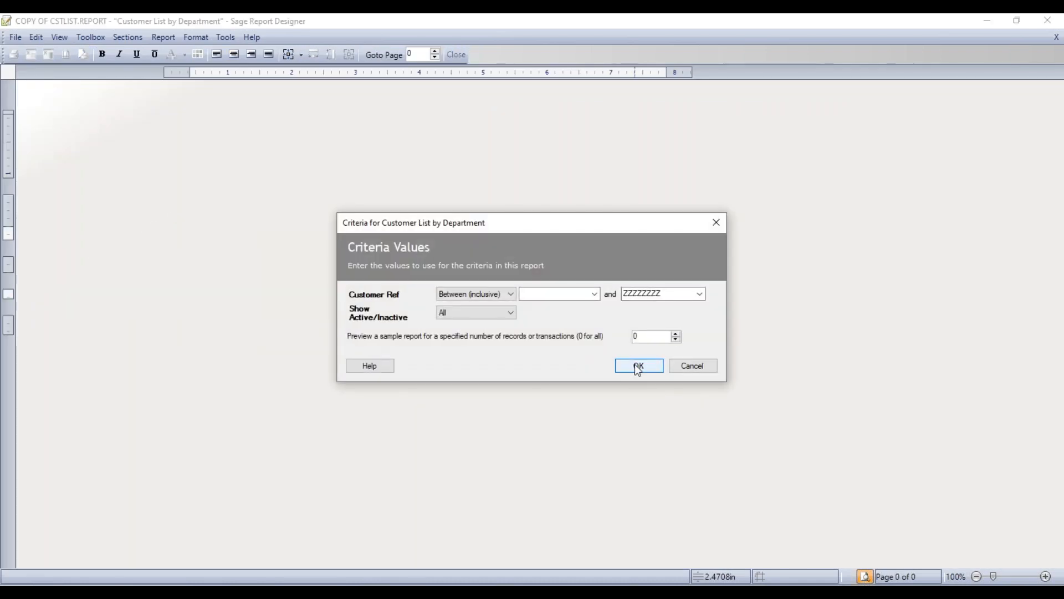
key("Return")
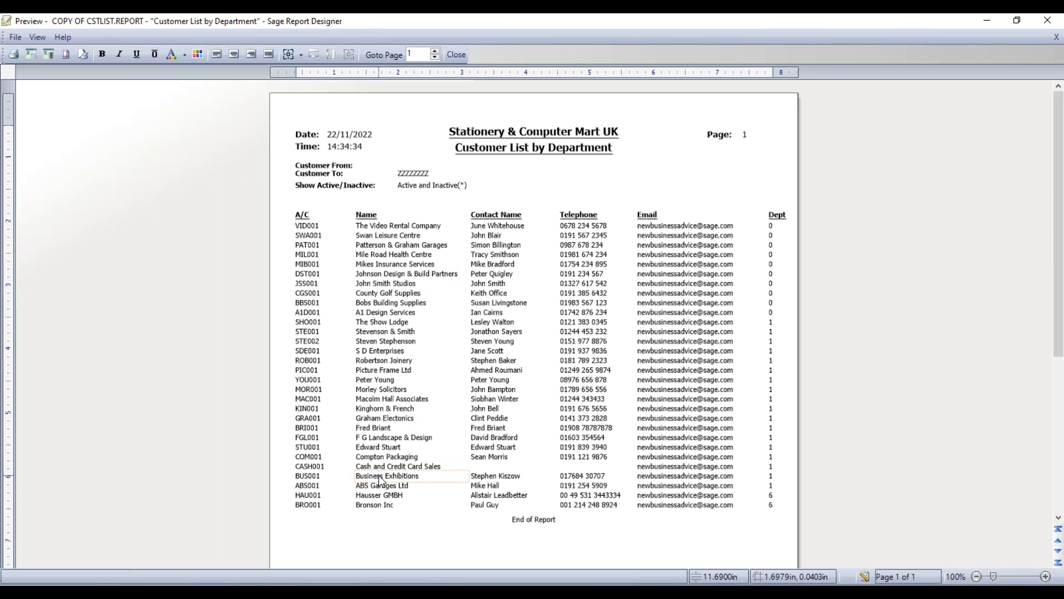
left_click(865, 576)
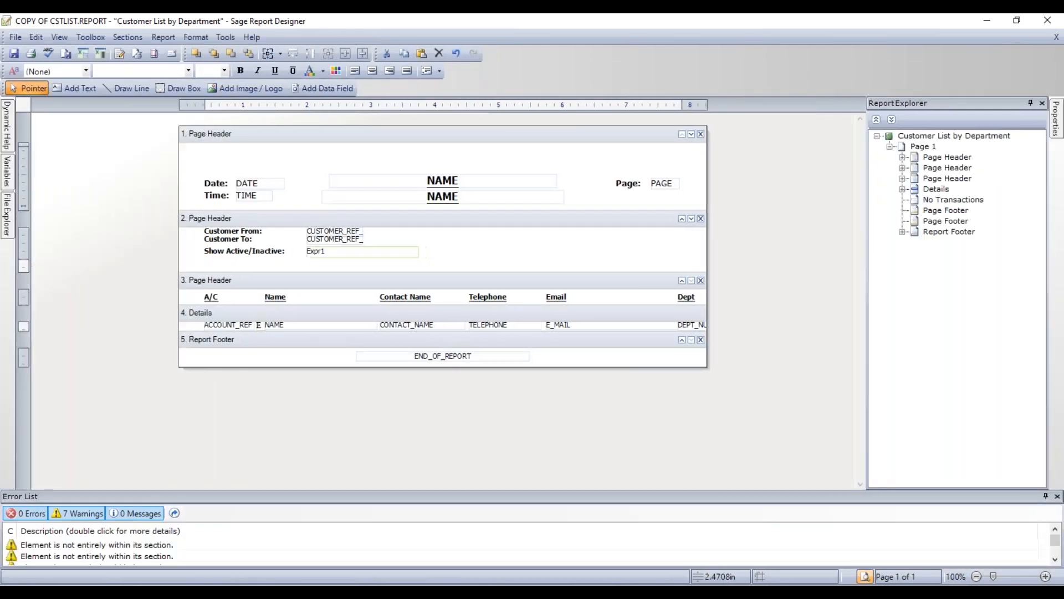
Change the report sort on the SALES_LEDGER NAME variable to ascending order
left_click(162, 41)
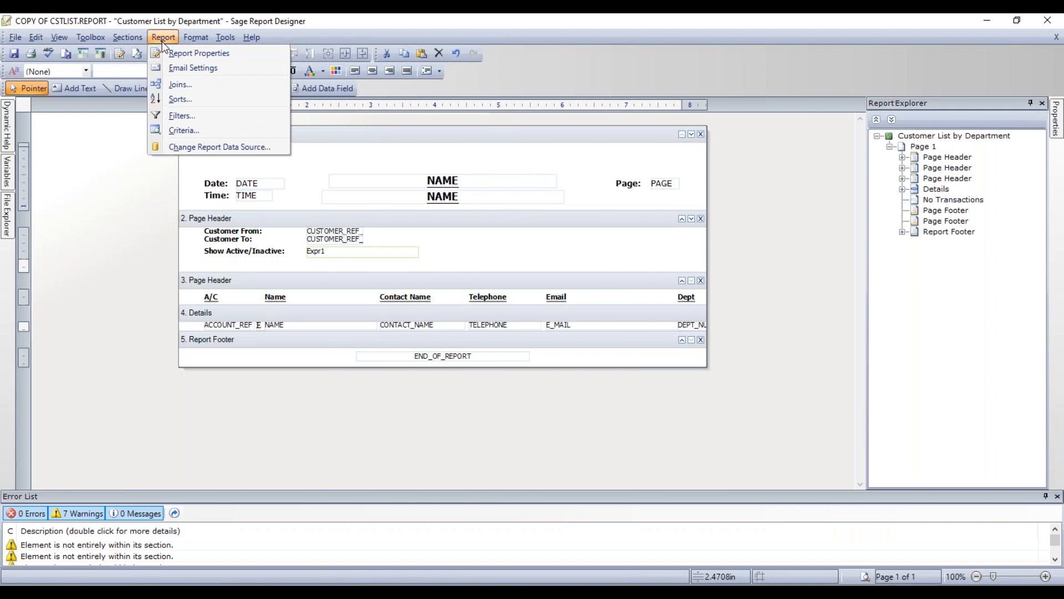
left_click(178, 100)
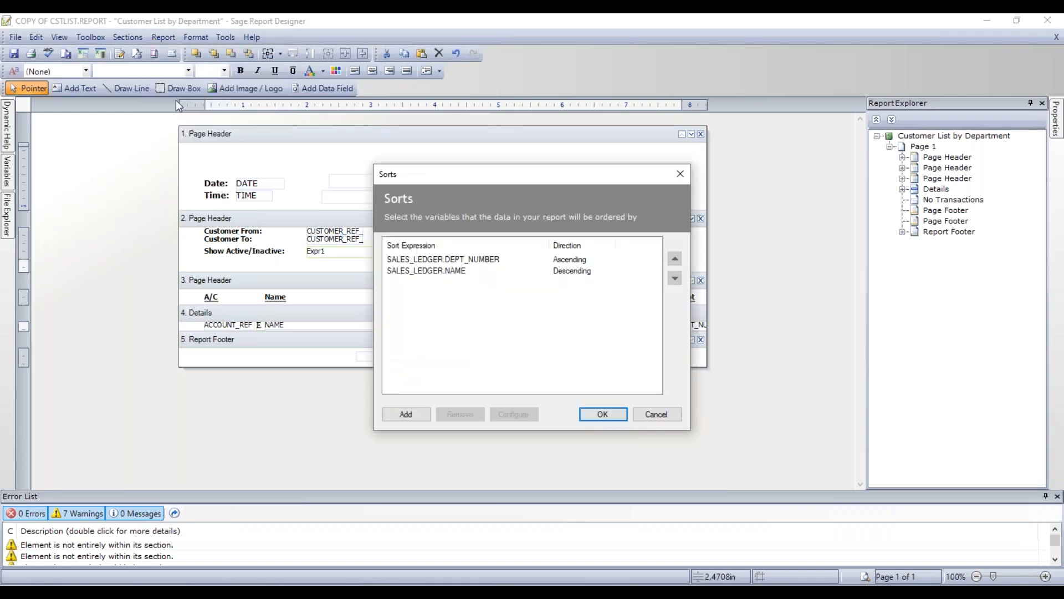
left_click(444, 272)
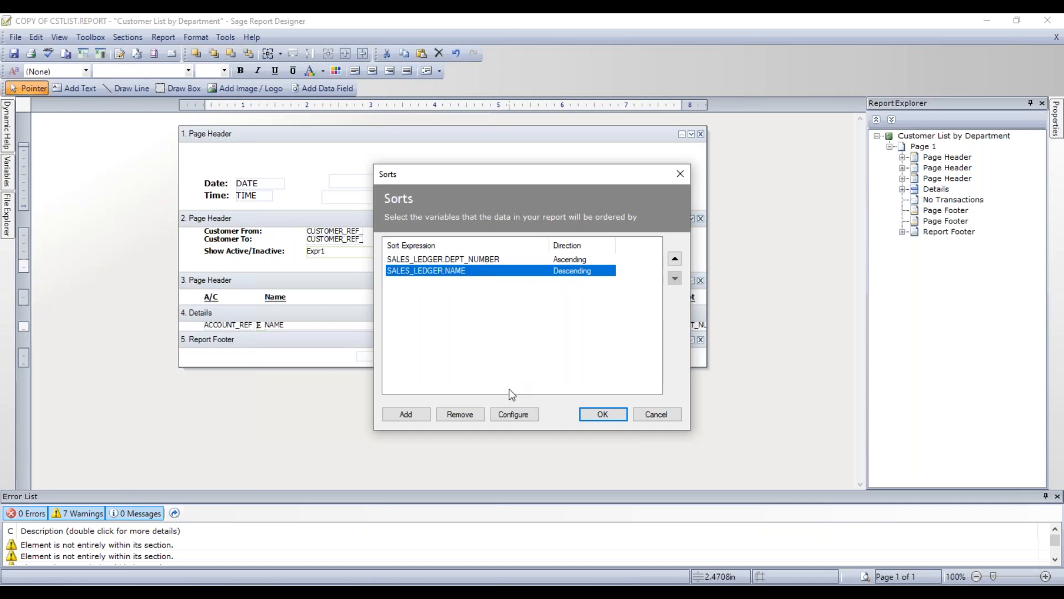
left_click(516, 416)
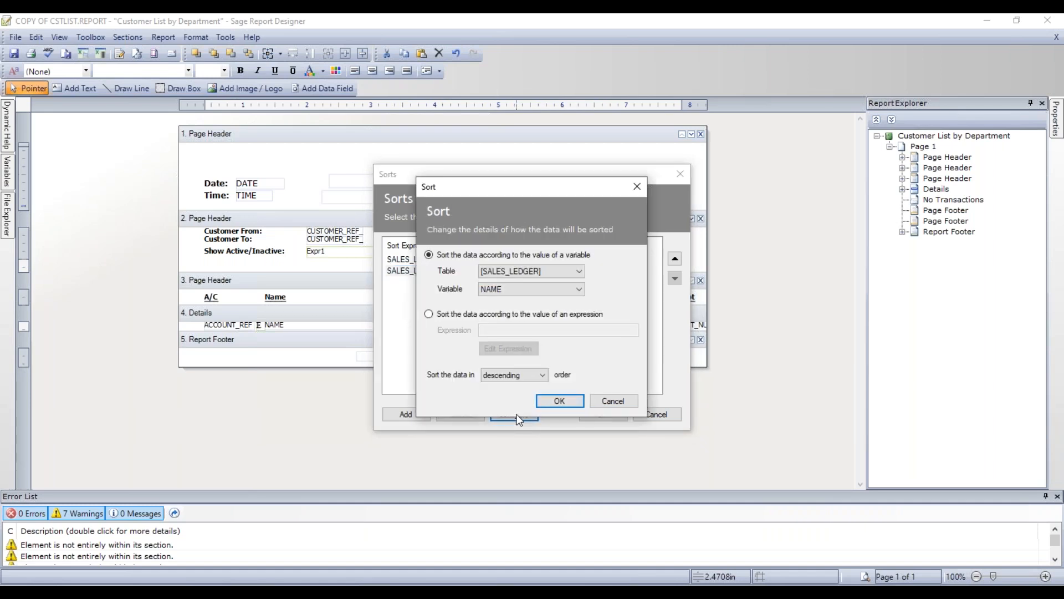
left_click(544, 377)
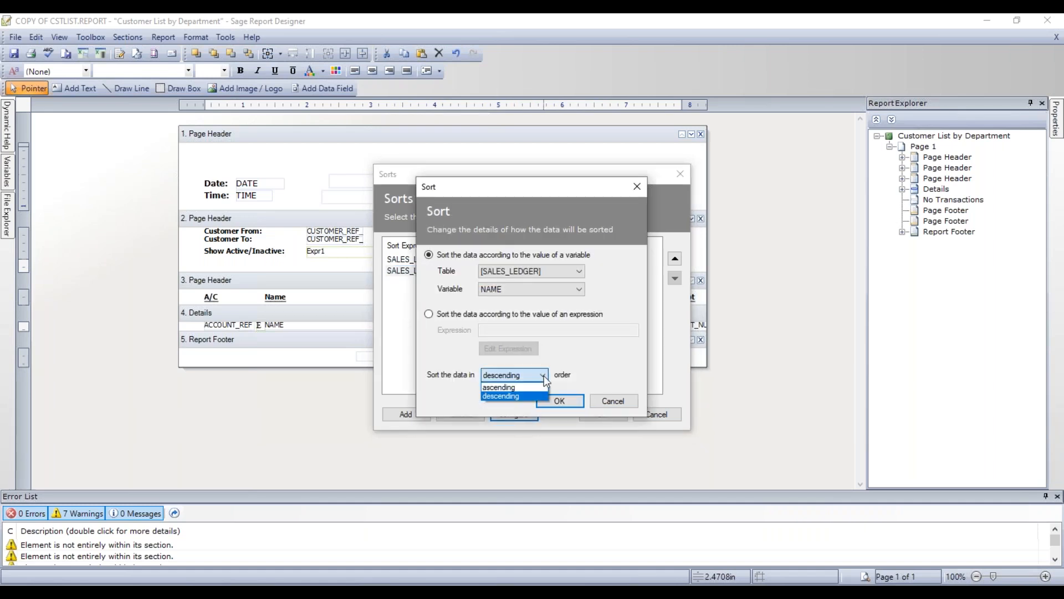
left_click(521, 387)
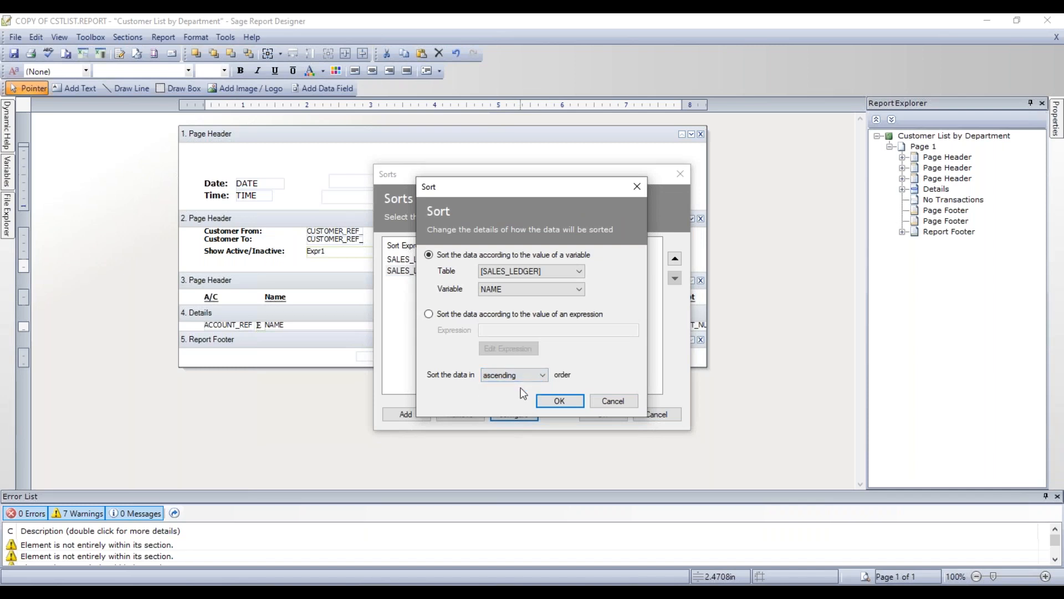
left_click(565, 401)
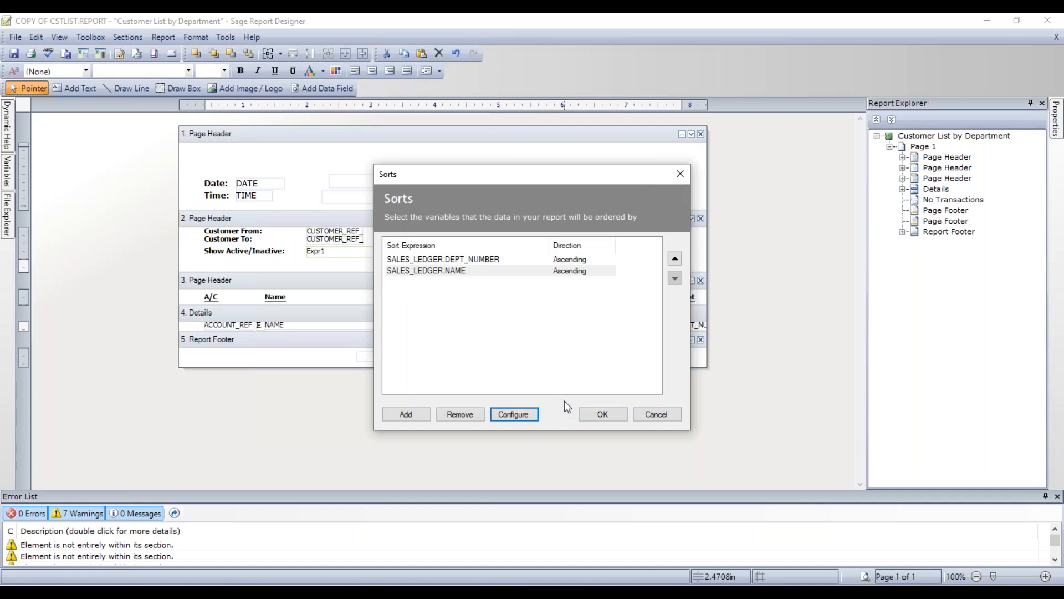
left_click(591, 418)
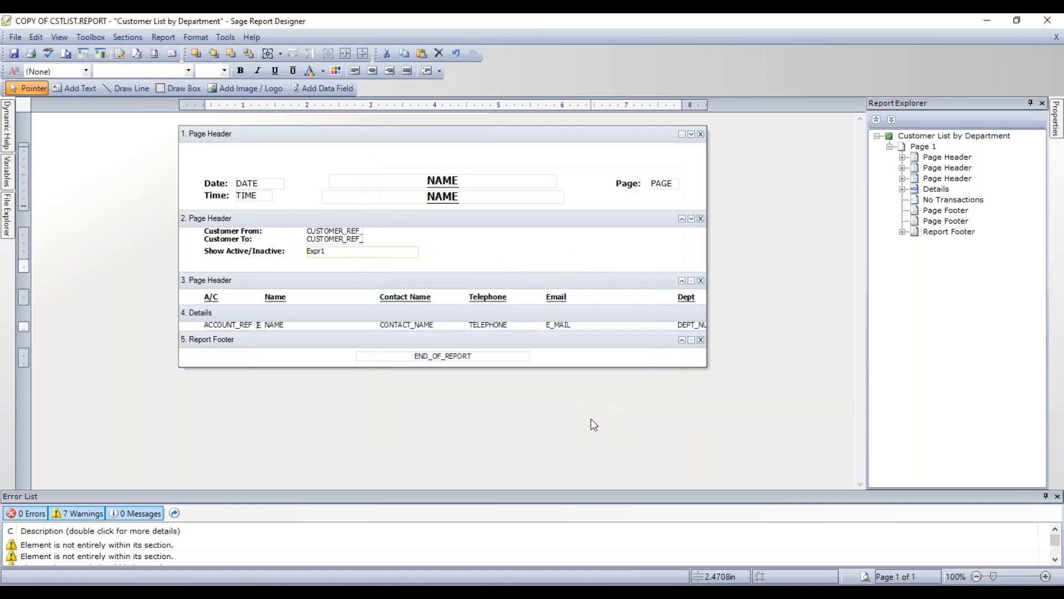
Preview the report with the default criteria values to check the ascending name order within each department, and return to the design view
left_click(865, 577)
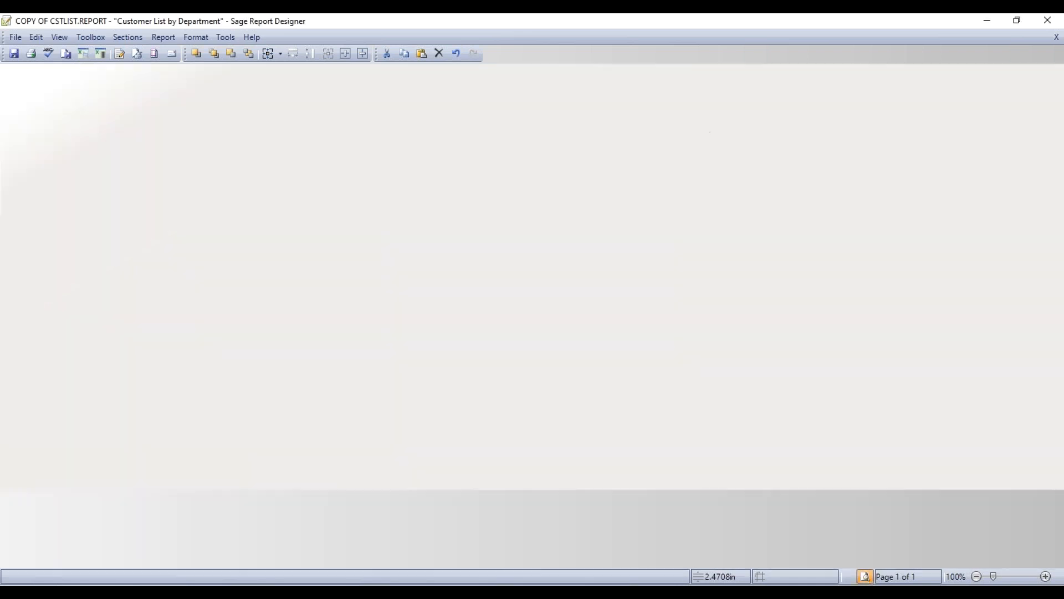
left_click(638, 366)
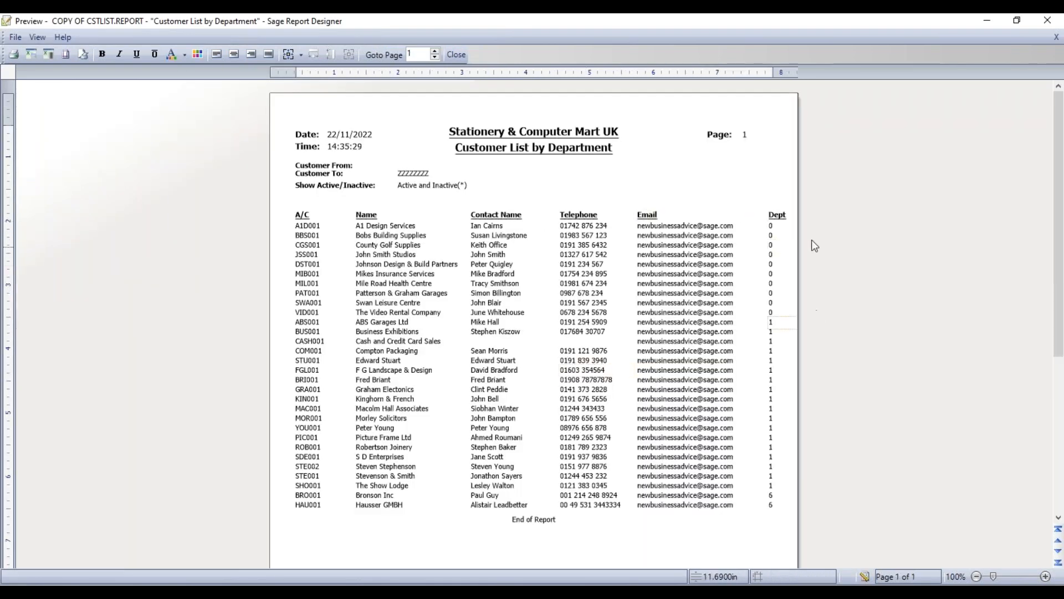
left_click(394, 229)
left_click(865, 578)
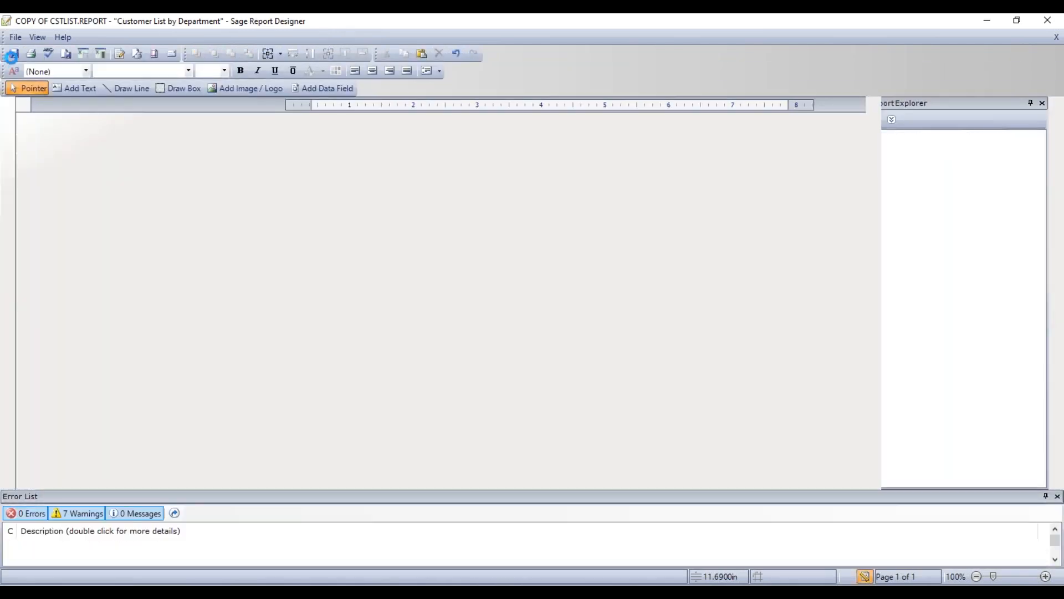
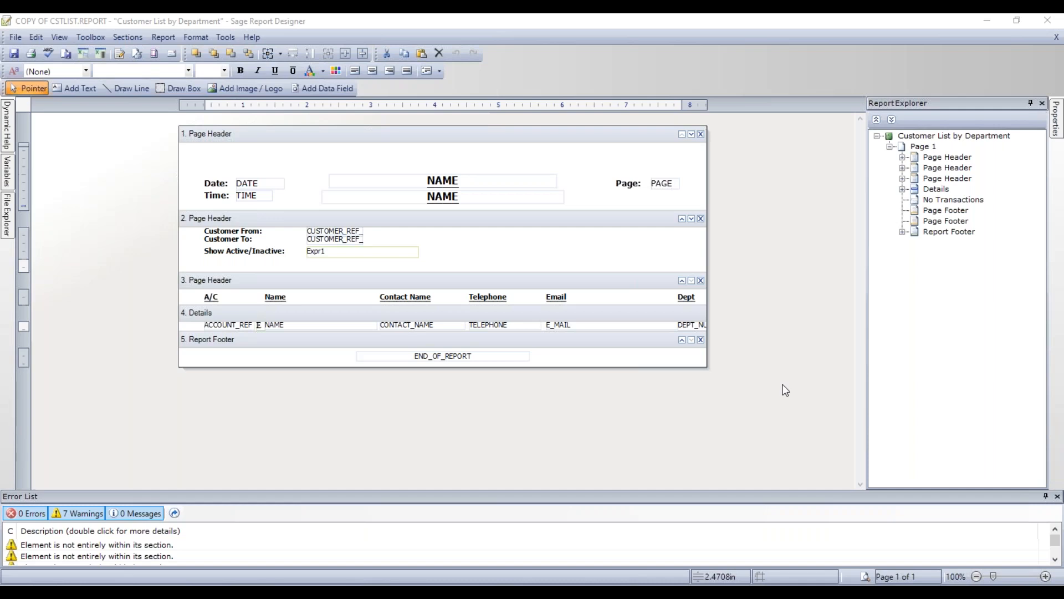
Remove both the DEPT_NUMBER and NAME sorts from the report
left_click(169, 39)
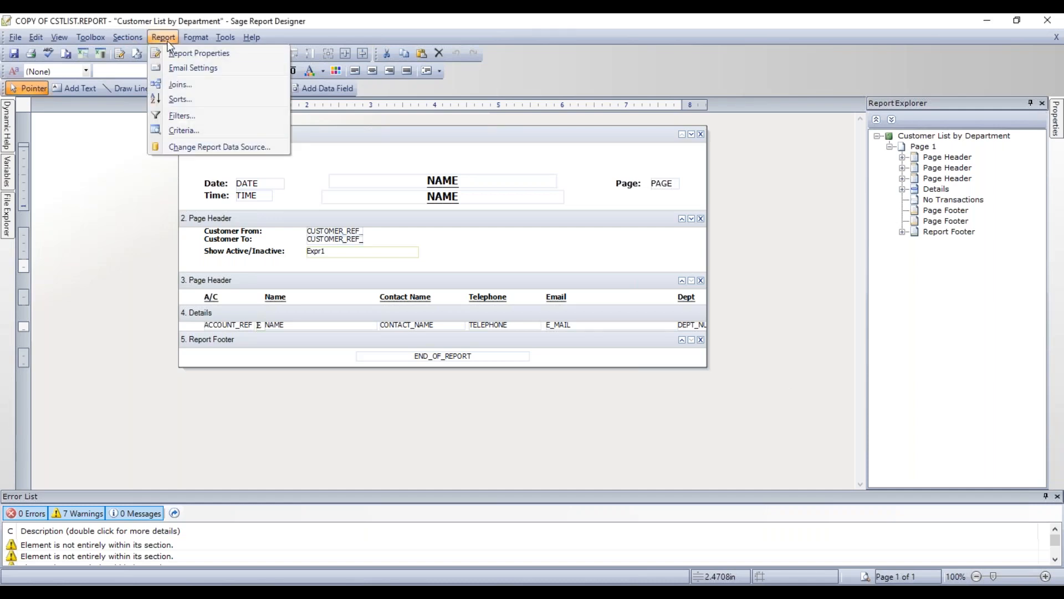
left_click(206, 106)
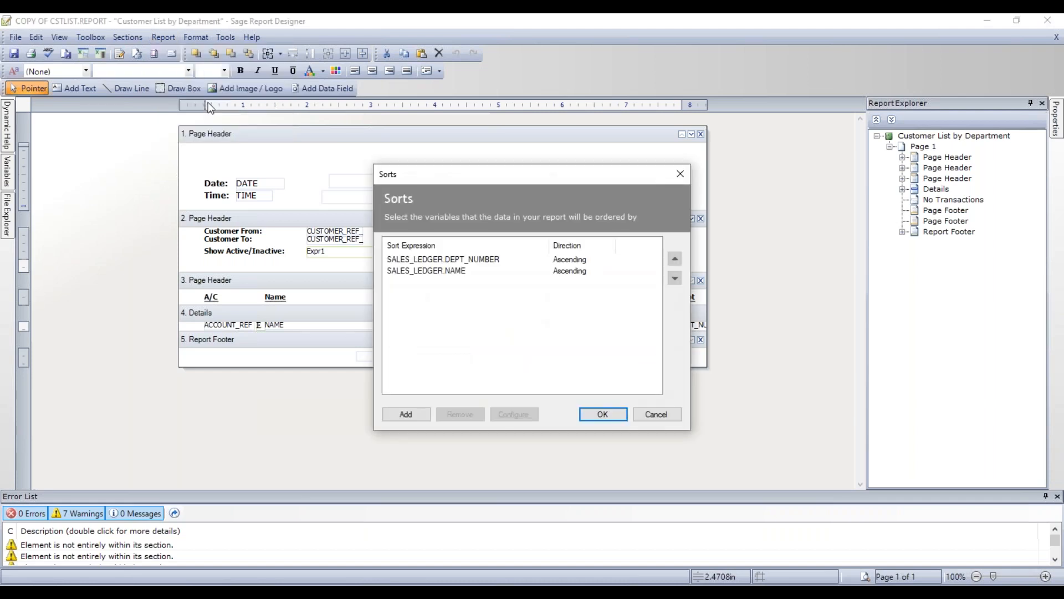
left_click(483, 265)
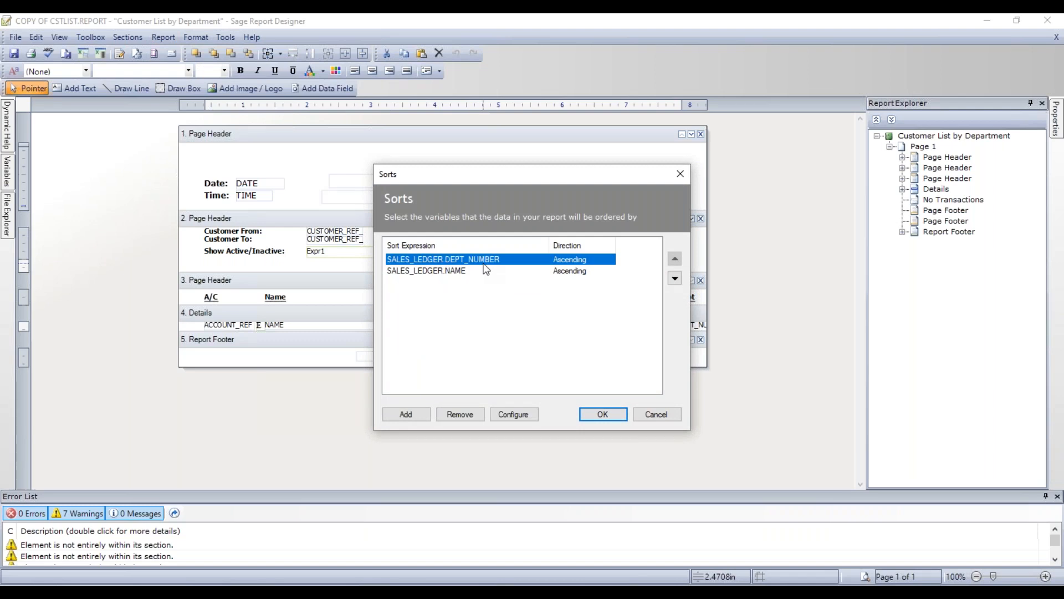
left_click(460, 415)
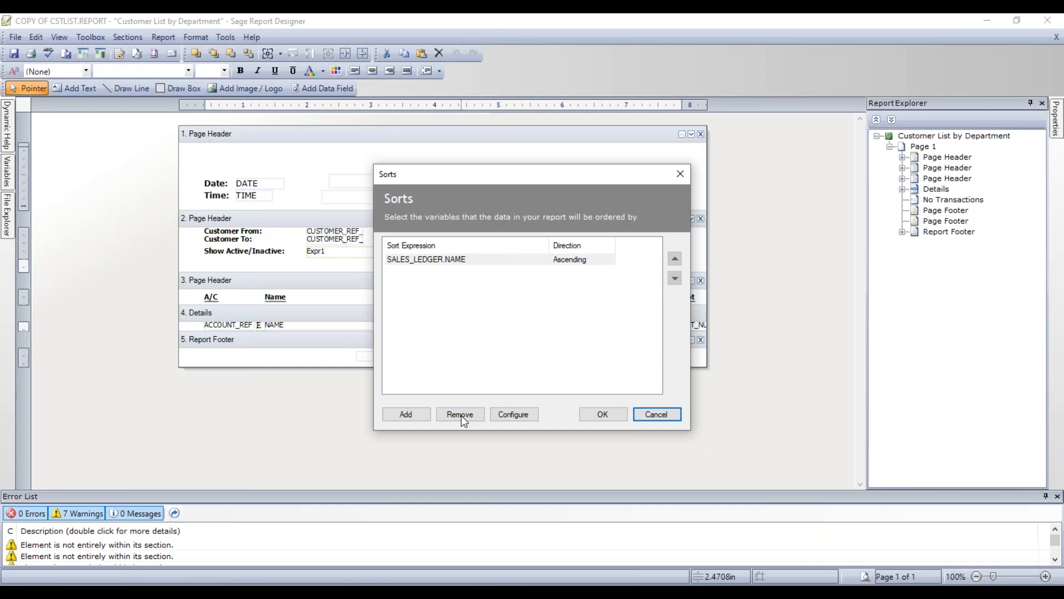
left_click(463, 260)
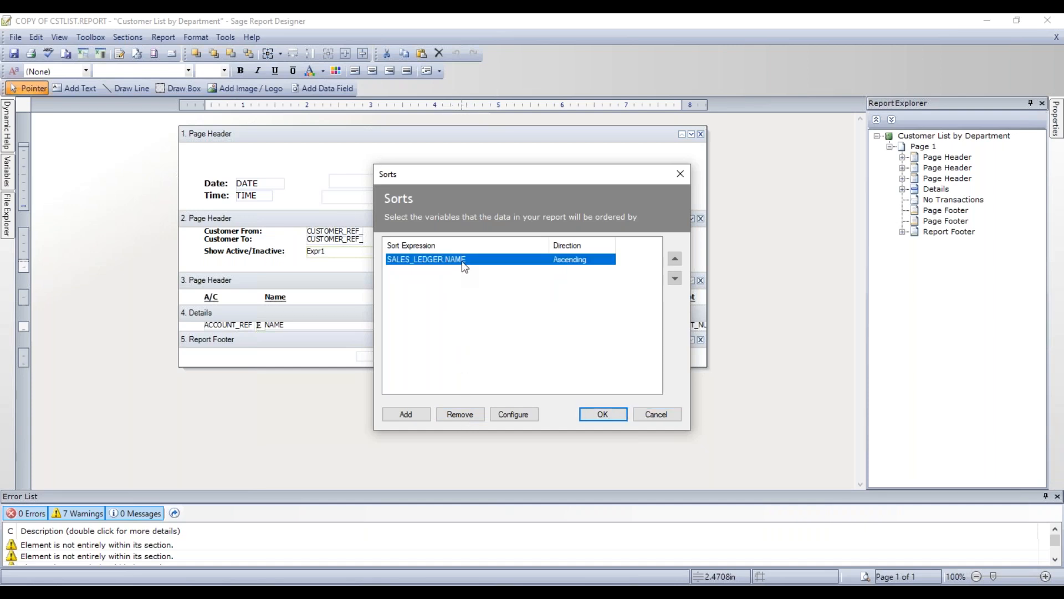
left_click(462, 414)
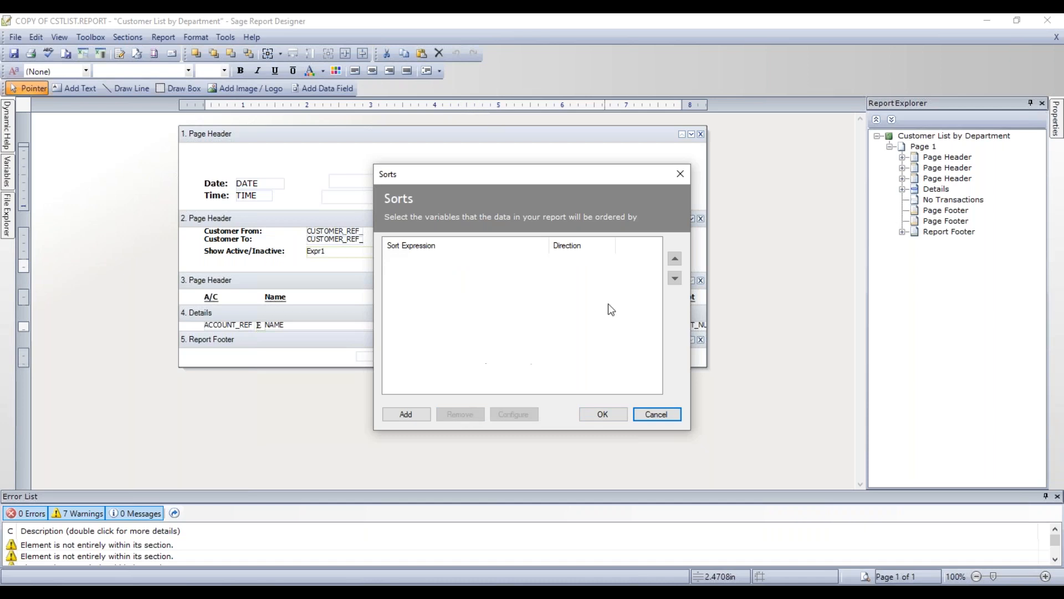
left_click(605, 416)
Preview the unsorted report with the default criteria values to check the record order, and return to the design view
left_click(865, 577)
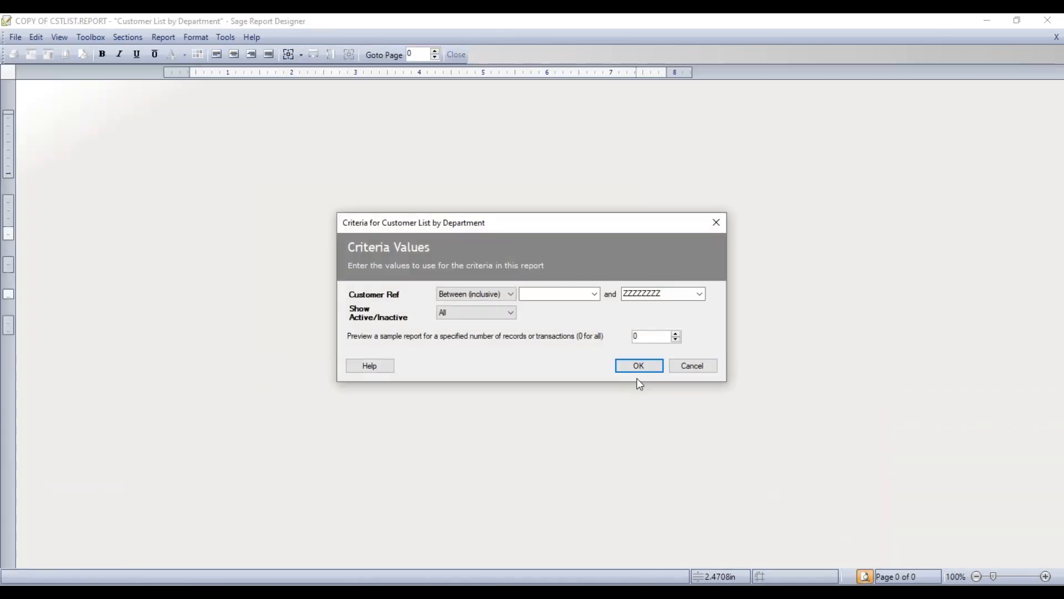
left_click(639, 366)
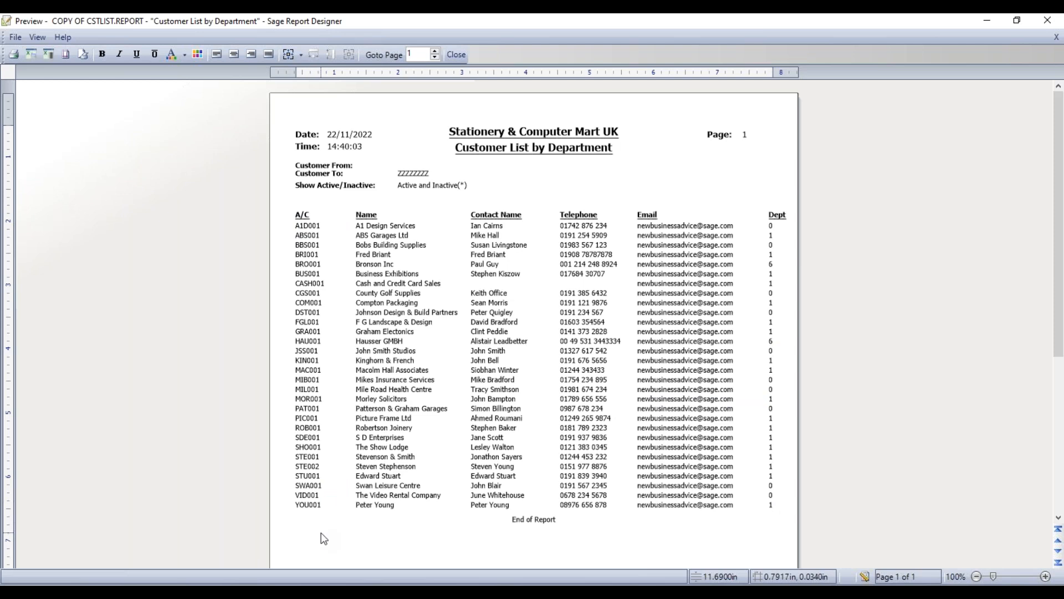
left_click(865, 576)
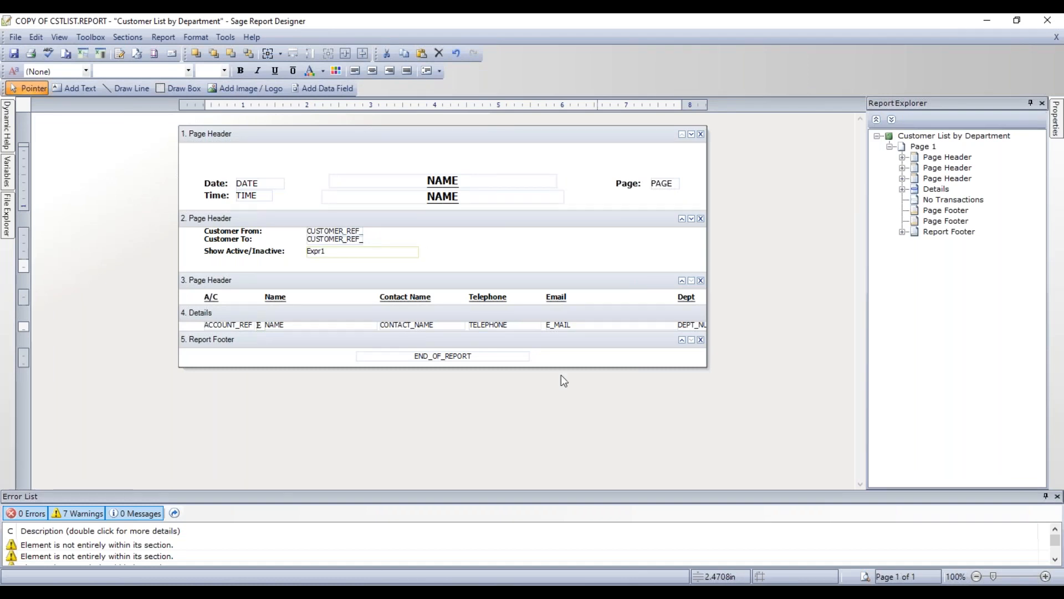
Add a group header and footer section to the report, grouped by the expression SALES_LEDGER.DEPT_NUMBER
left_click(121, 37)
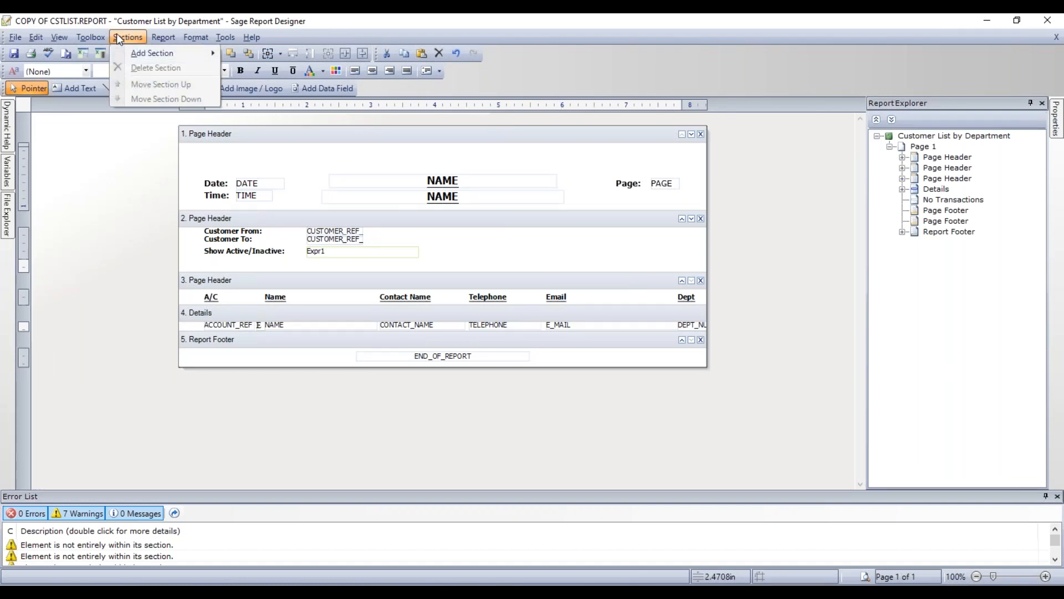
mouse_move(122, 55)
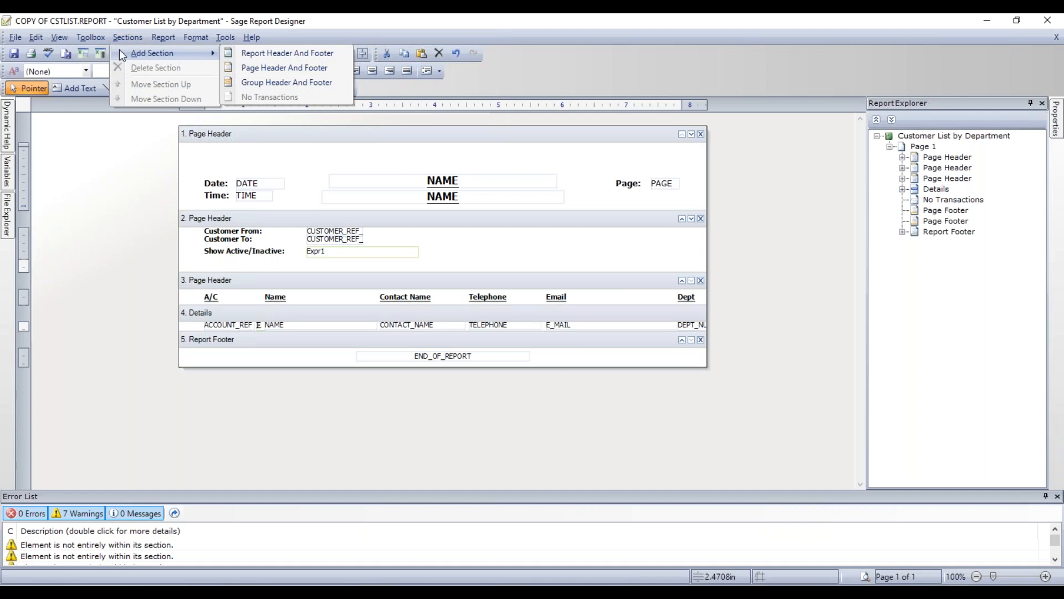
left_click(280, 86)
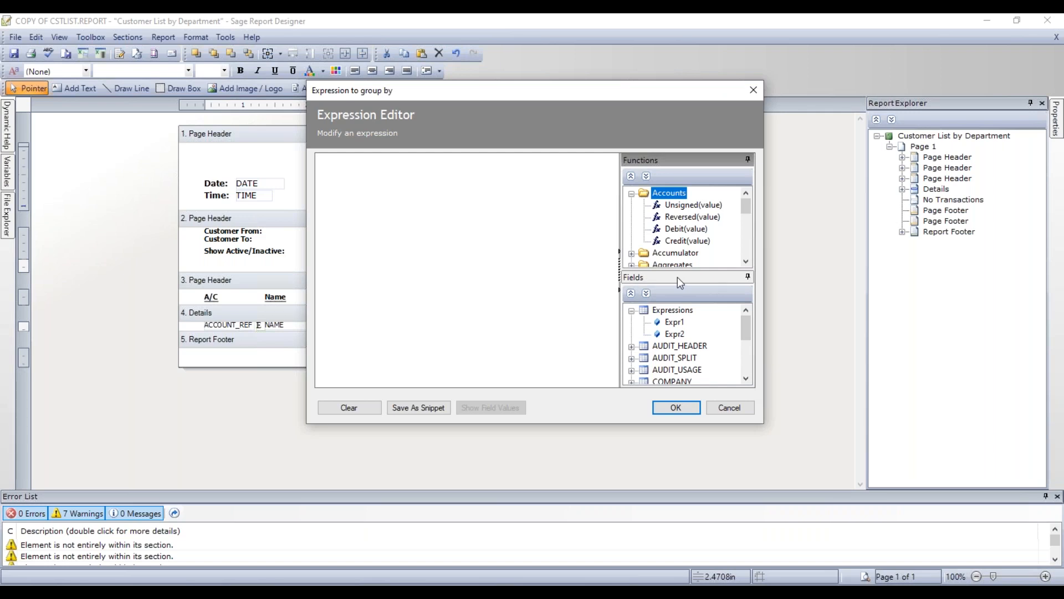
left_click_drag(745, 328, 750, 371)
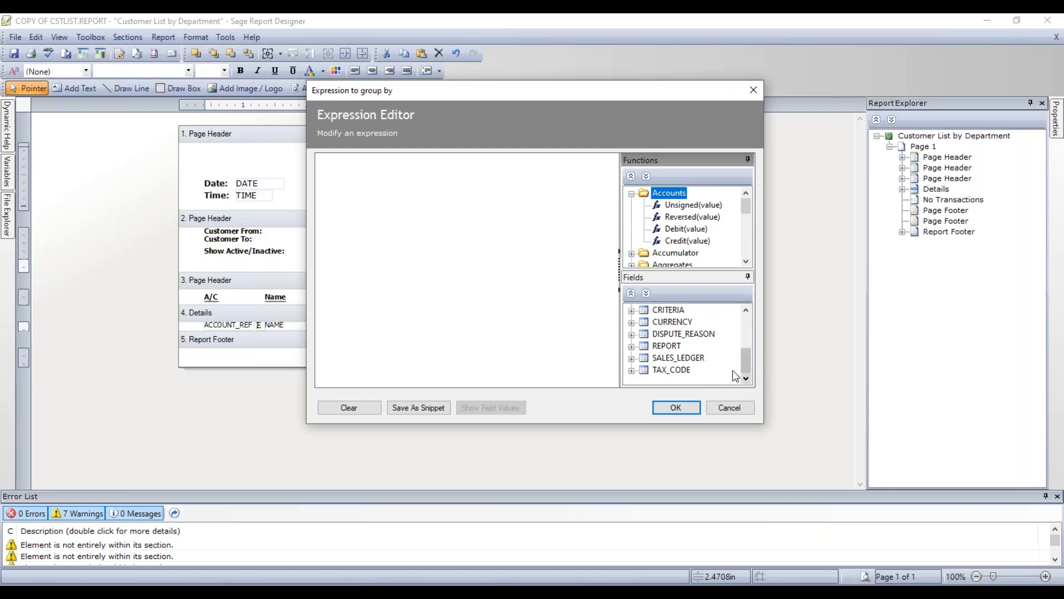
left_click(676, 361)
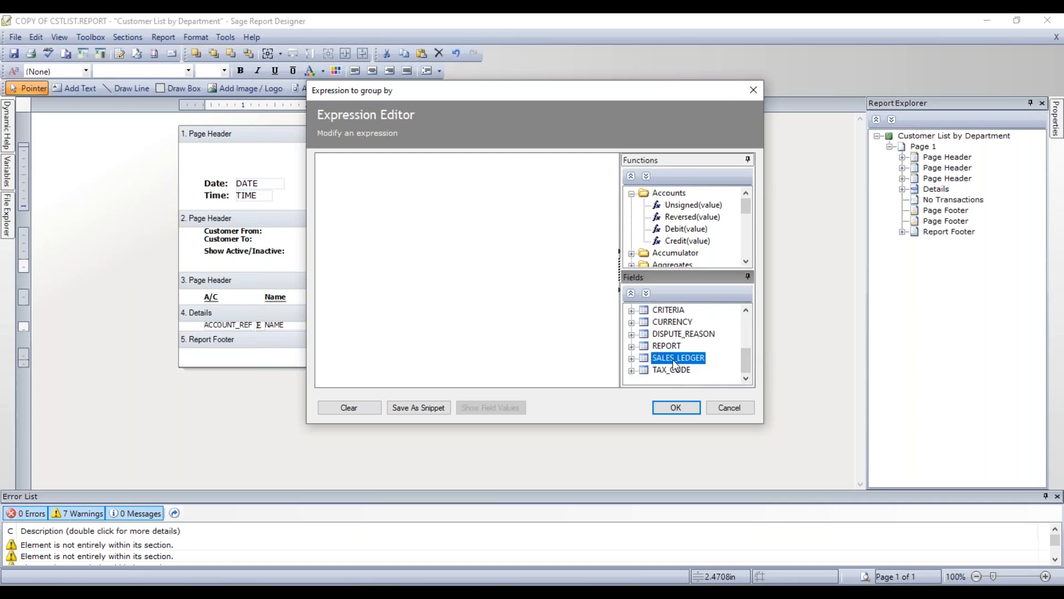
double_click(660, 358)
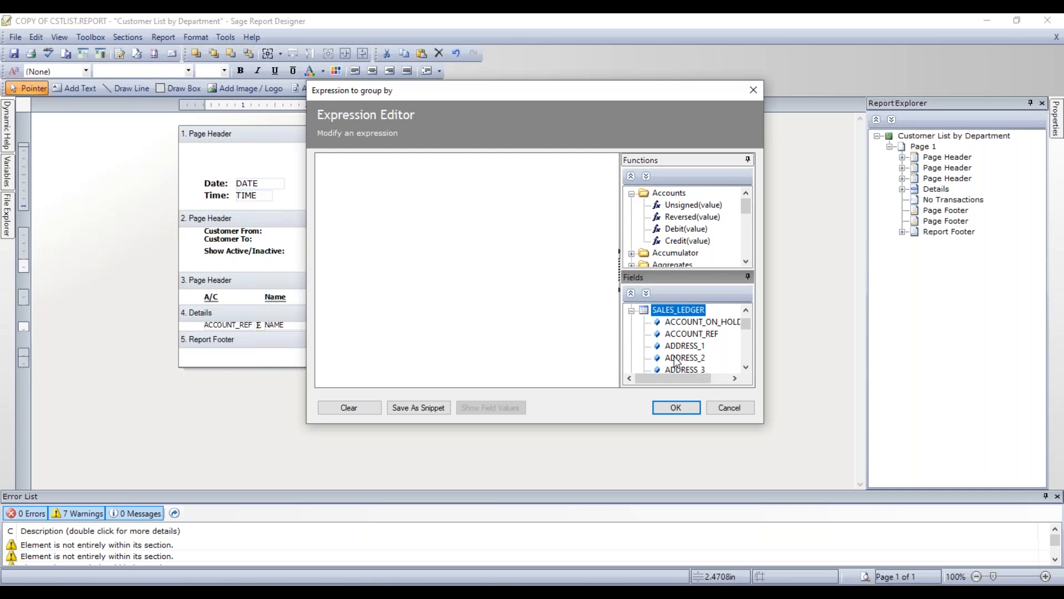
scroll(674, 360, "down", 8)
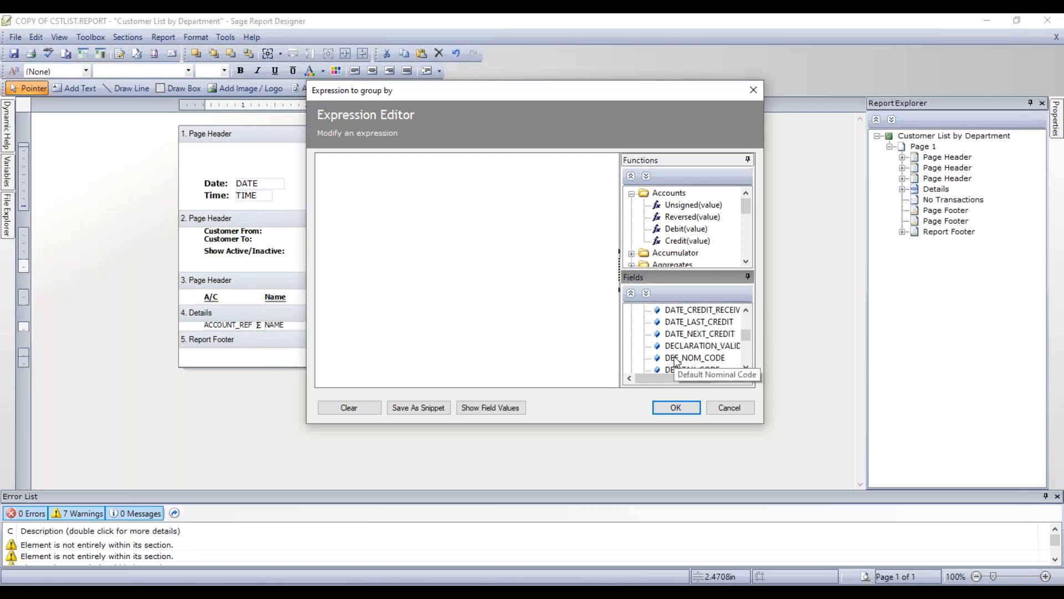
scroll(674, 361, "down", 3)
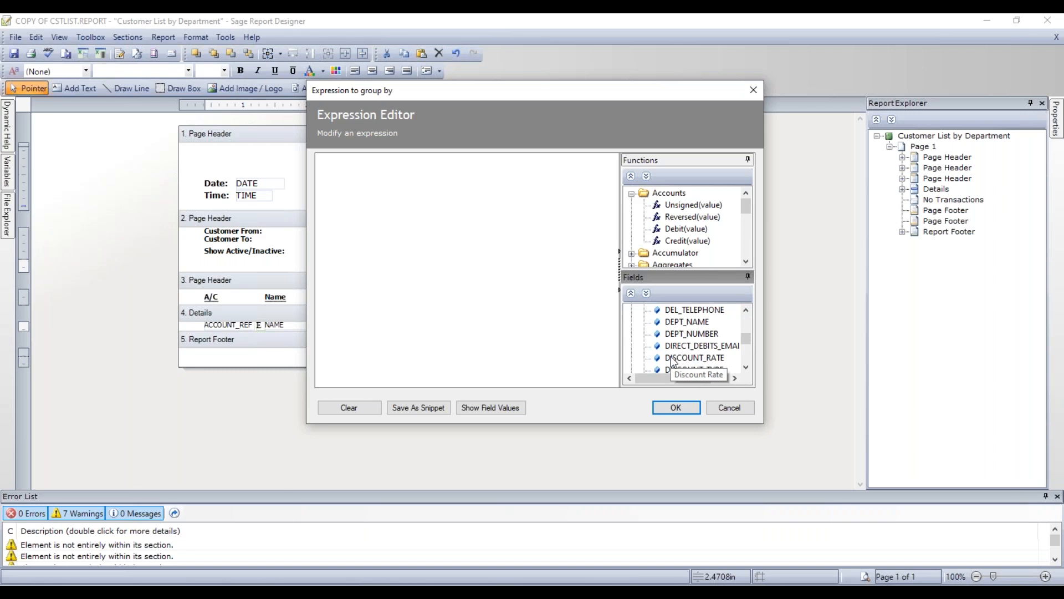
left_click(685, 334)
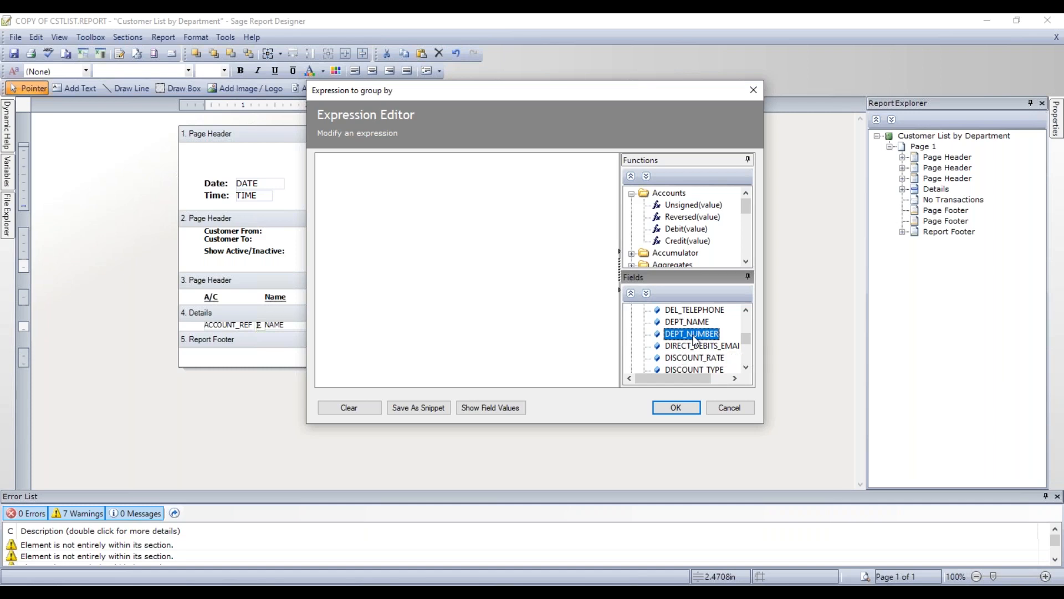
double_click(693, 335)
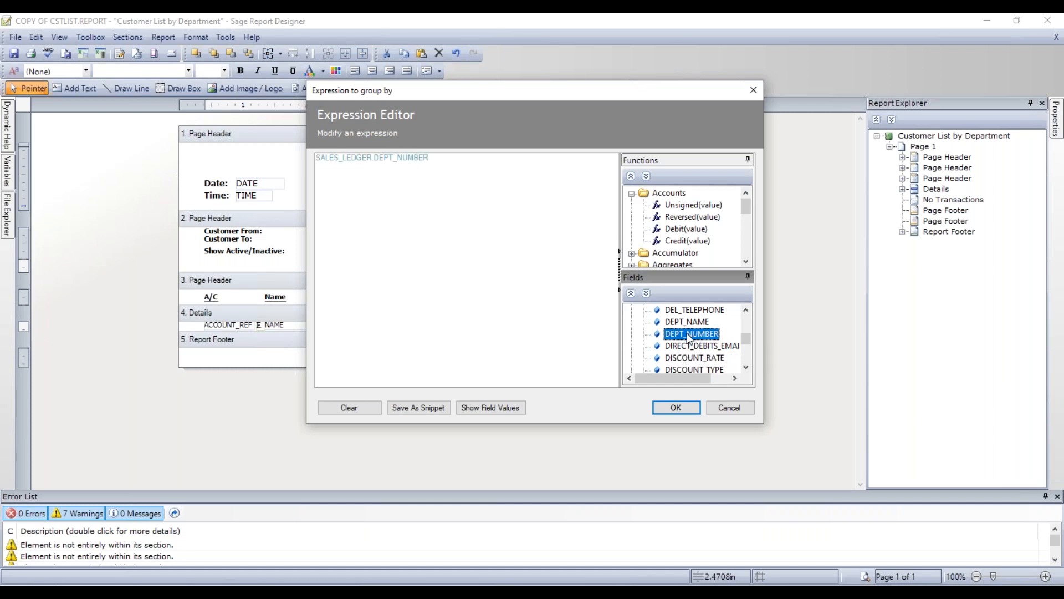
left_click(444, 160)
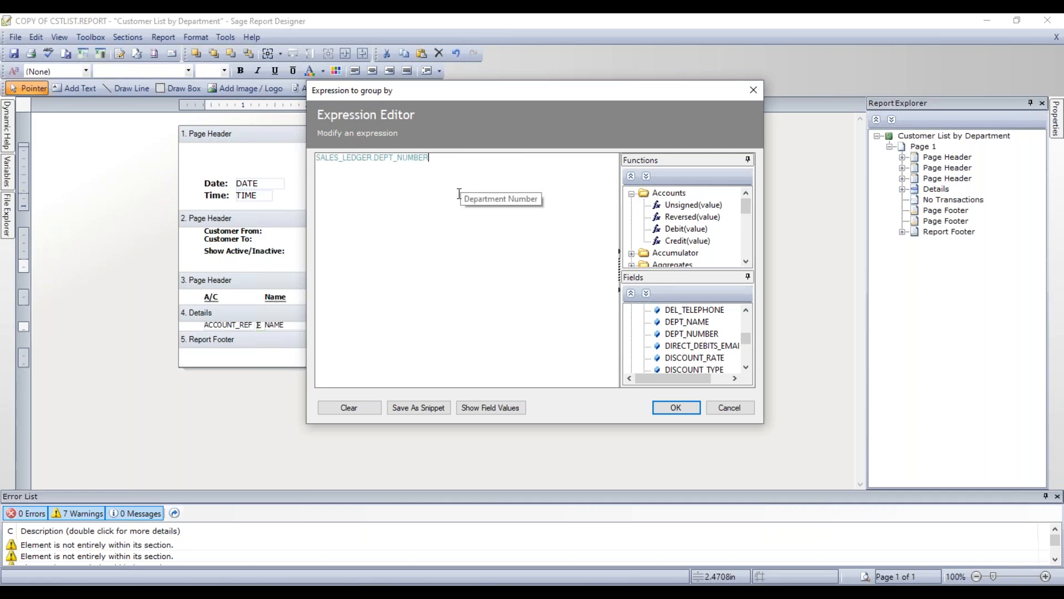
left_click(676, 409)
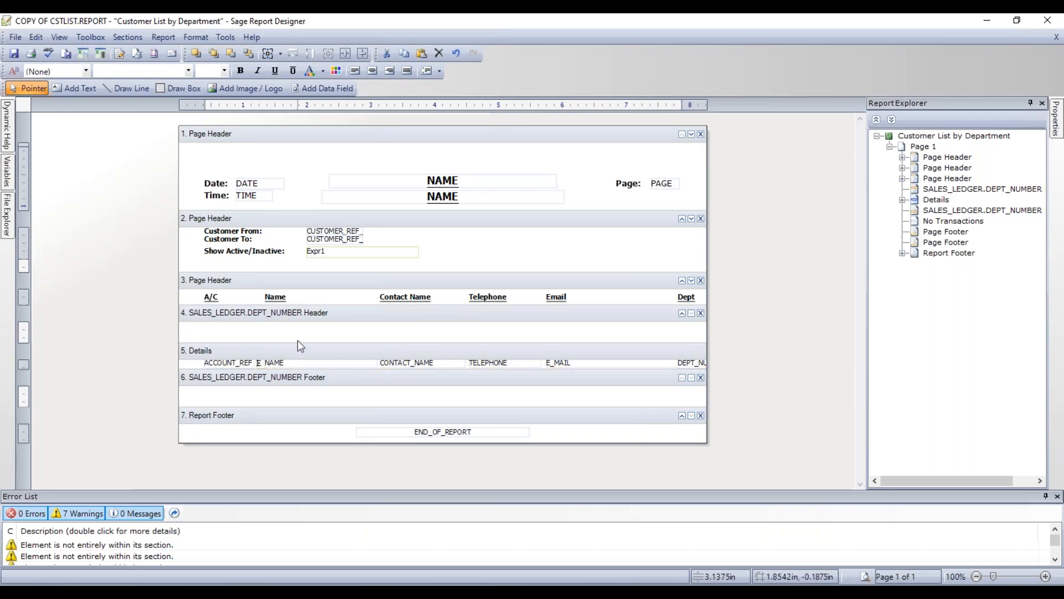
left_click(328, 314)
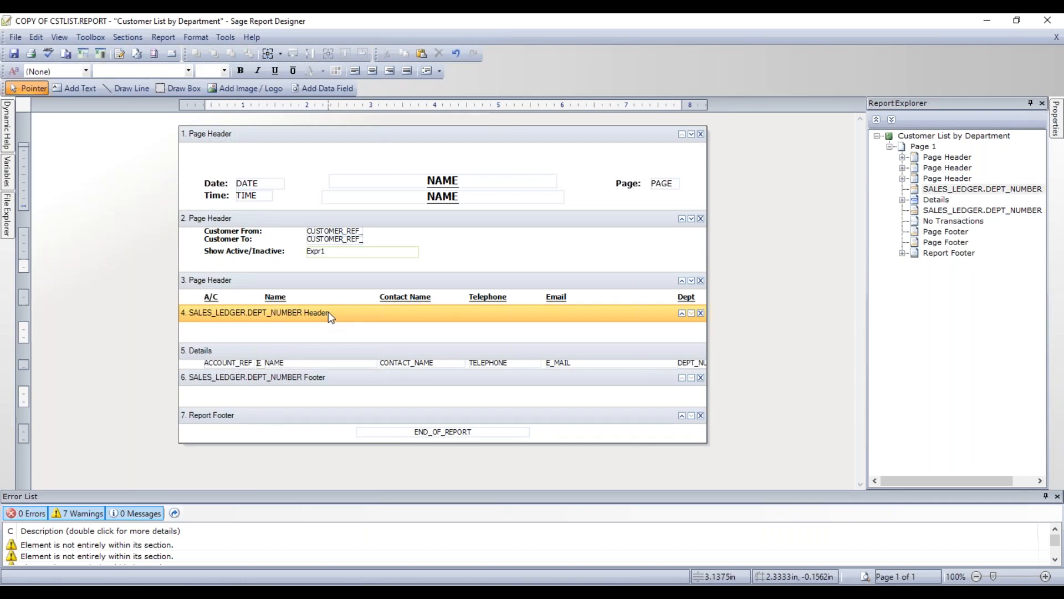
left_click(309, 382)
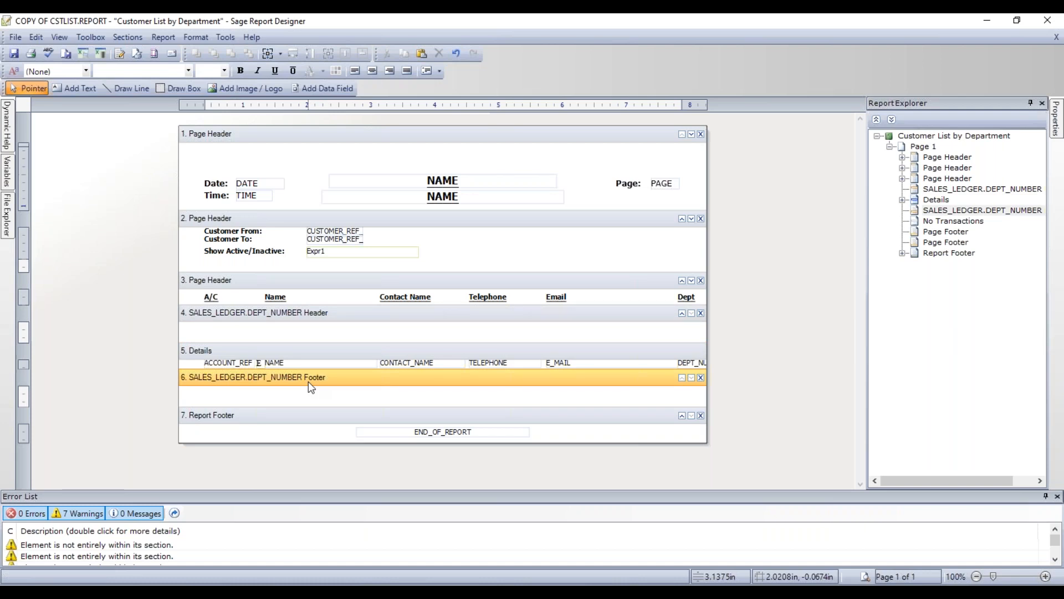
Preview the grouped report with the default criteria values to check the separation of customers by department, and return to the design view
left_click(865, 577)
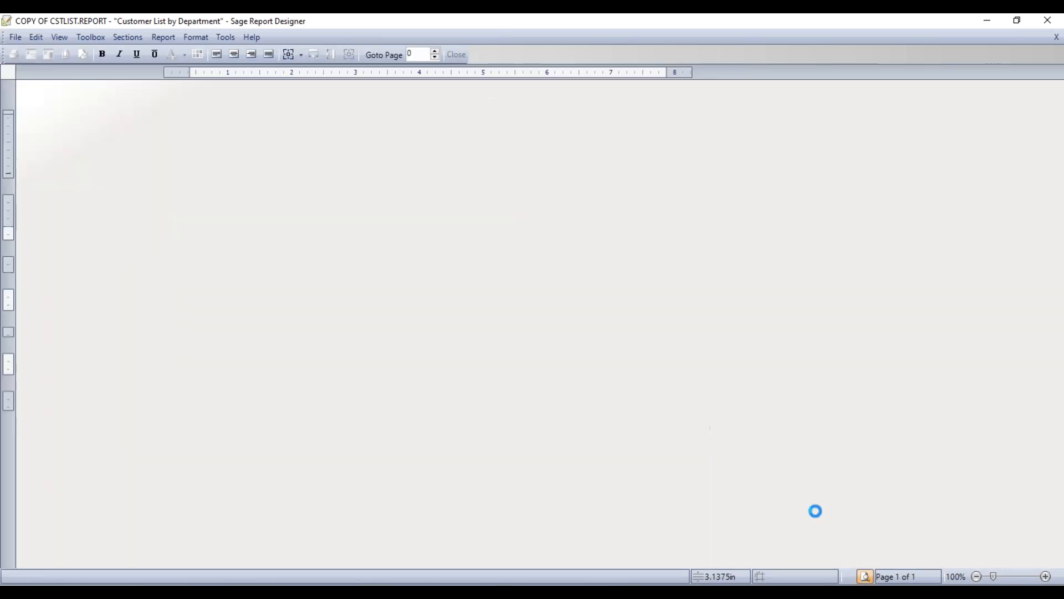
left_click(630, 368)
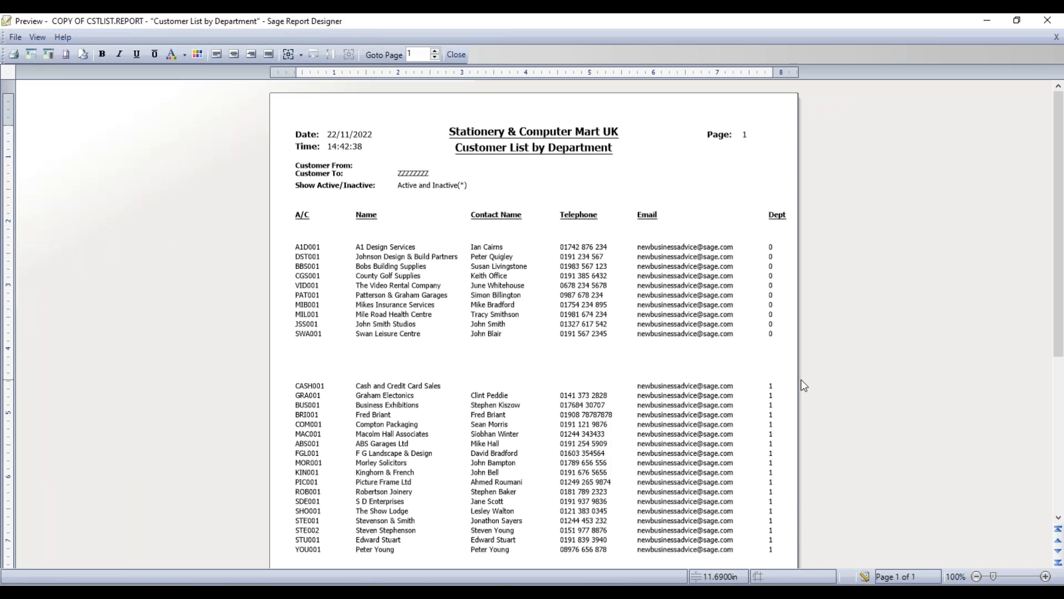
scroll(682, 376, "down", 3)
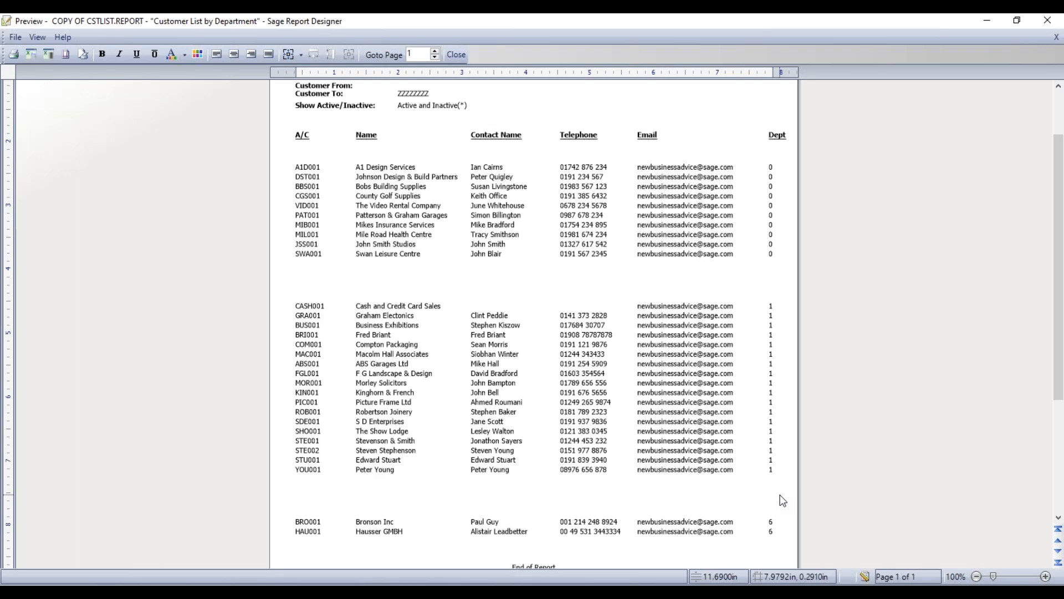
left_click(865, 577)
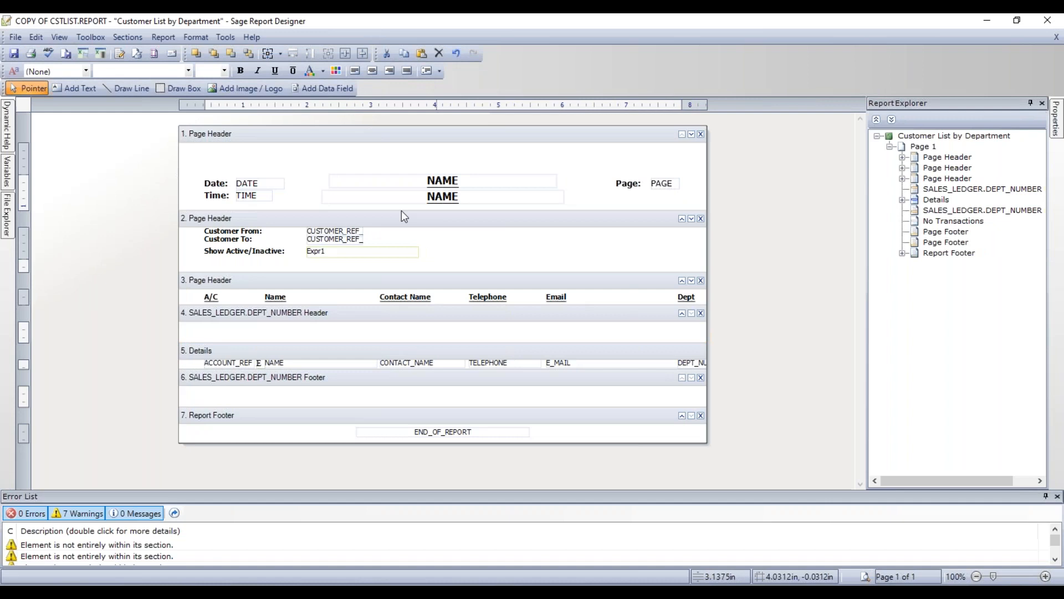
Check the report's list of sort expressions and close it without making changes
left_click(162, 37)
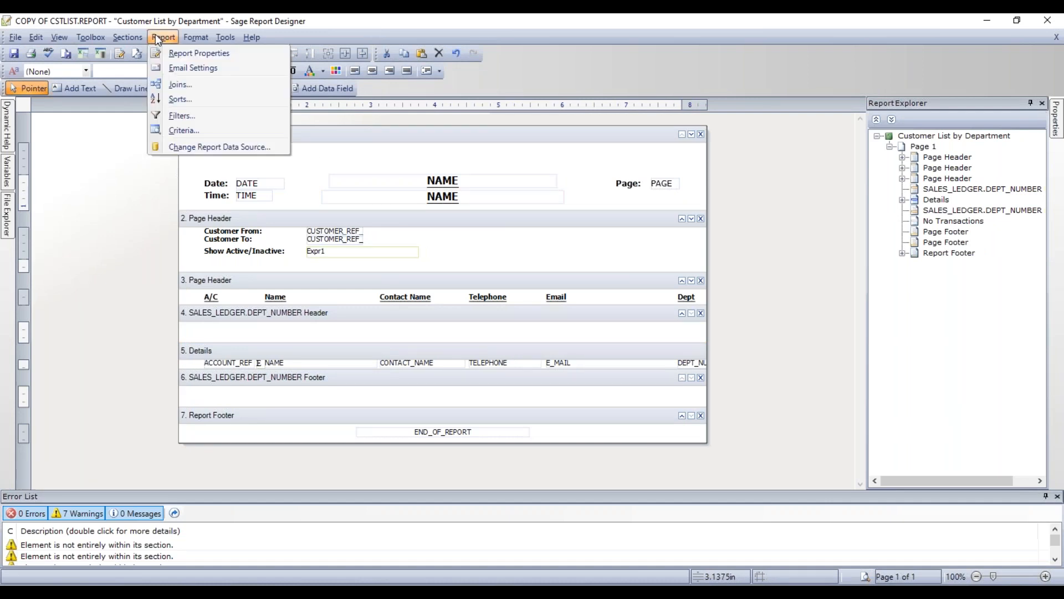
left_click(185, 98)
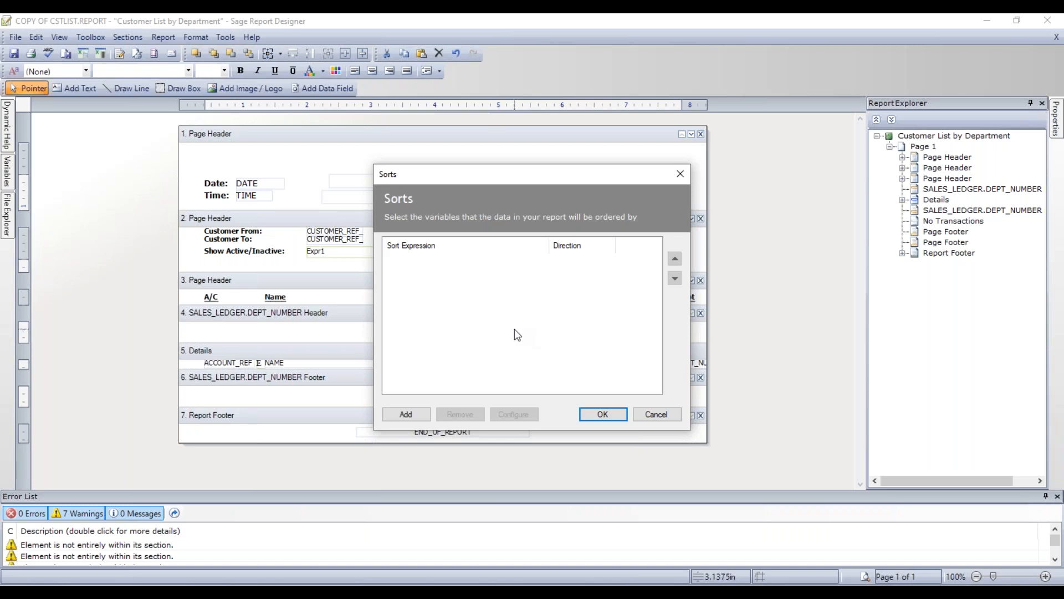
left_click(656, 417)
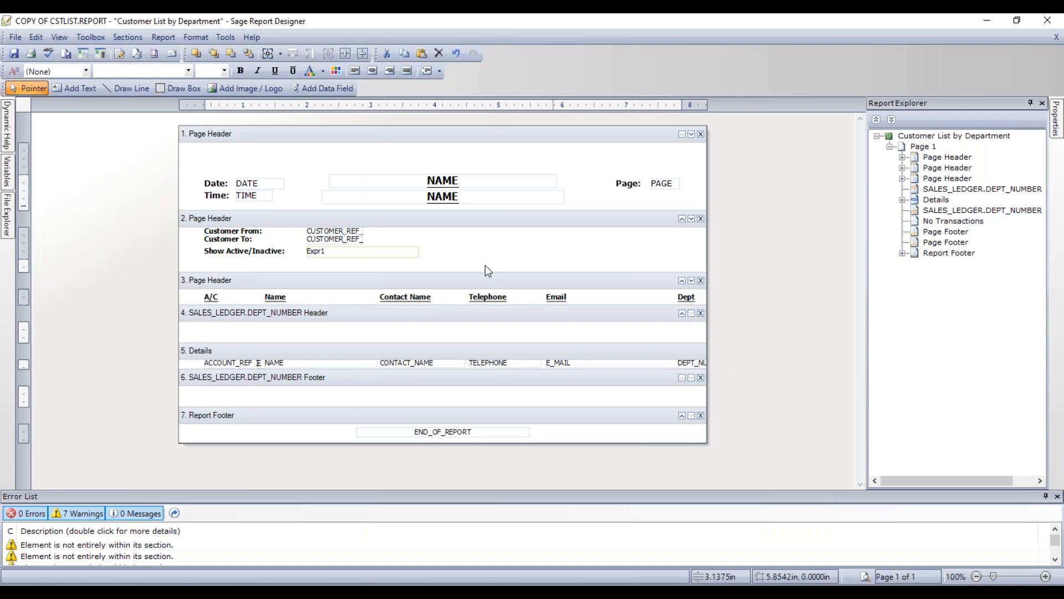
Examine the Group Sort Direction property and its options for the SALES_LEDGER.DEPT_NUMBER header section
left_click(335, 313)
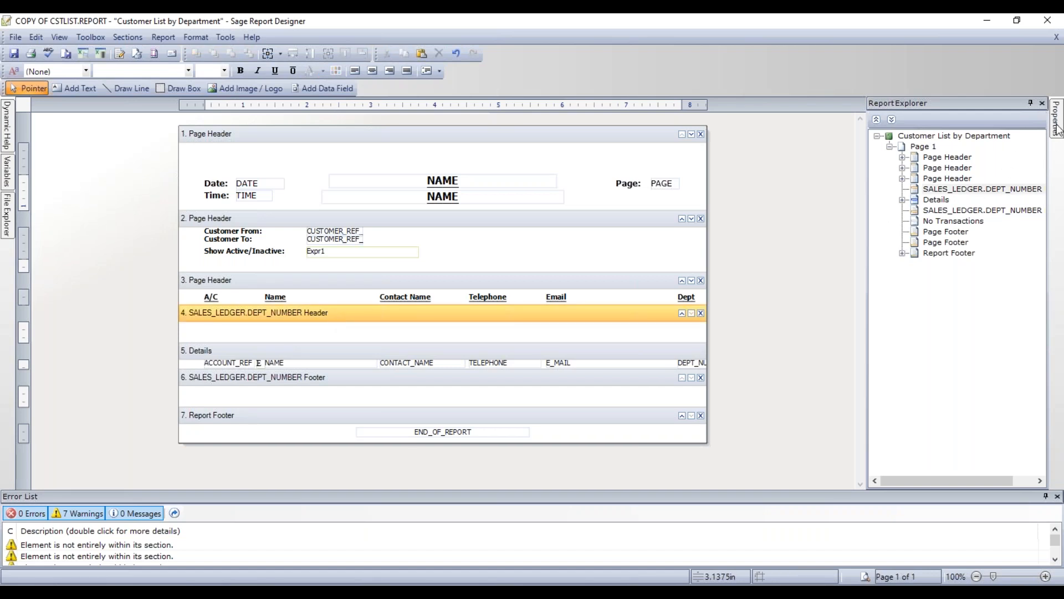
mouse_move(1059, 130)
left_click_drag(886, 173, 958, 174)
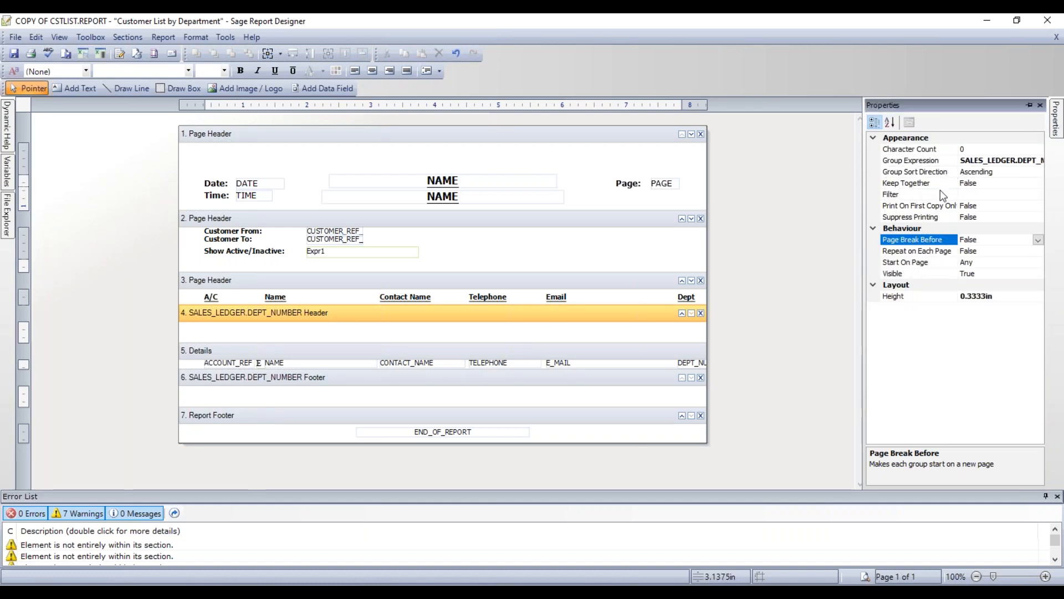
left_click(924, 171)
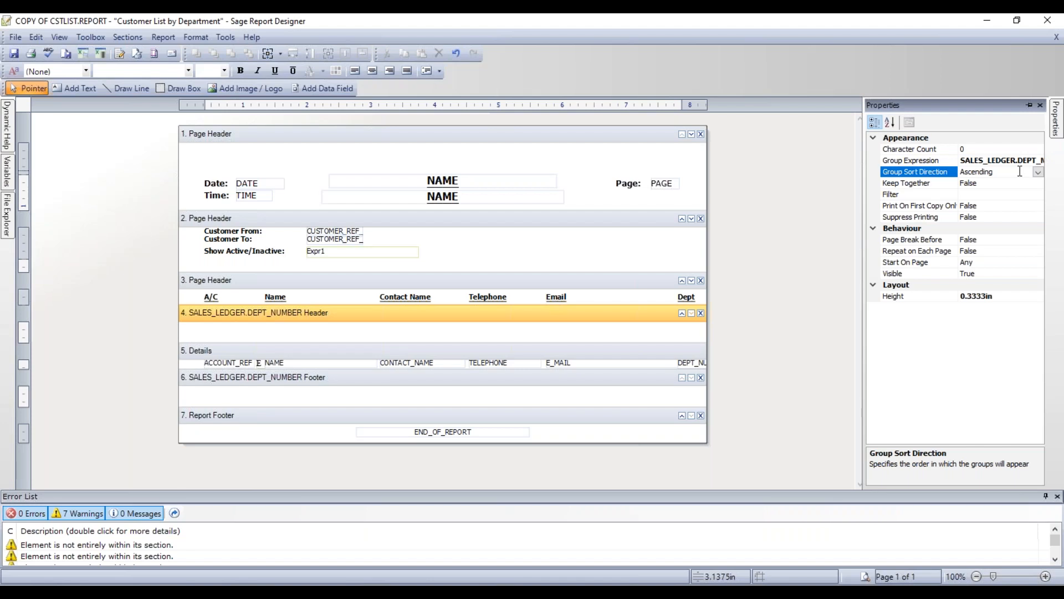
left_click(1038, 173)
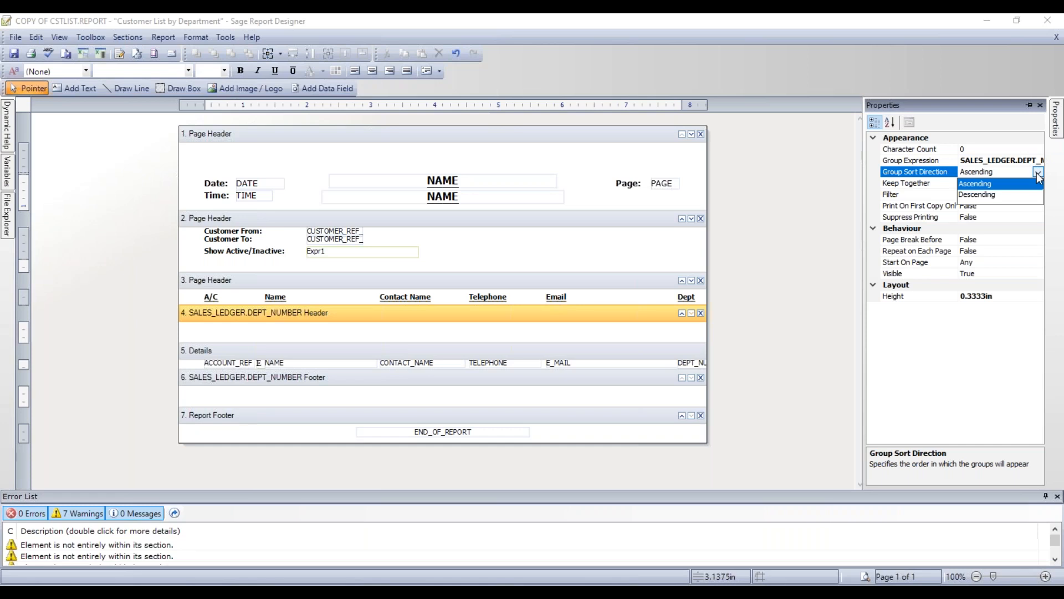
left_click(1037, 173)
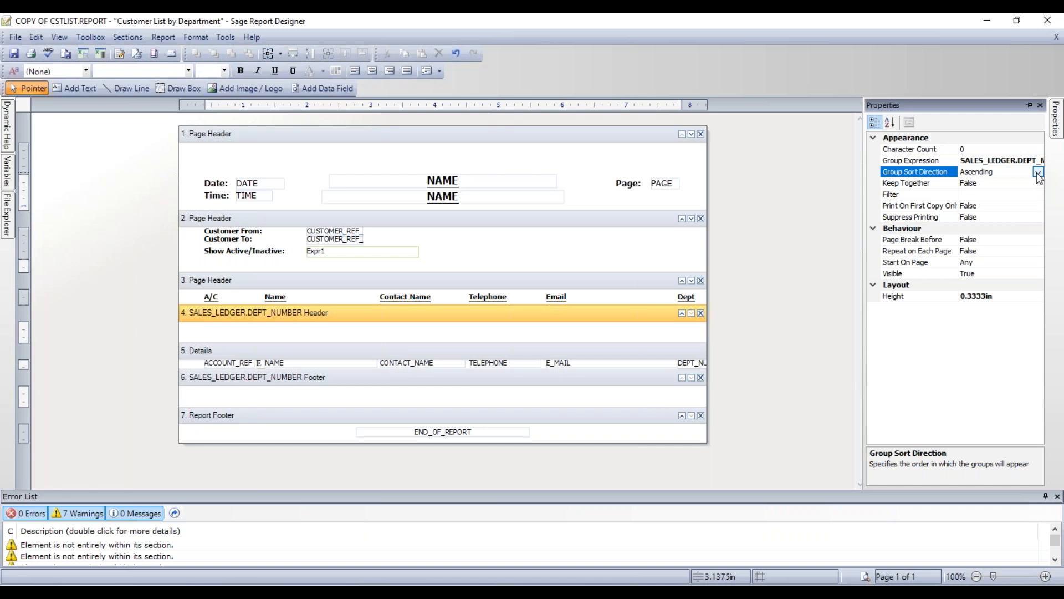
Preview the report with the default criteria values to review the department group order and column headings, and return to the design view
left_click(864, 577)
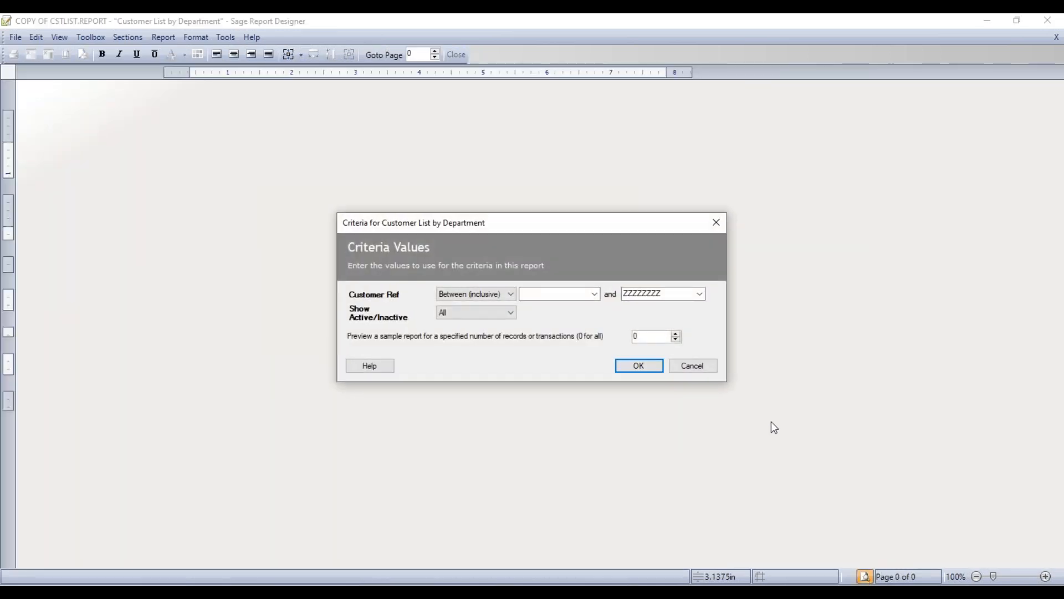
left_click(634, 366)
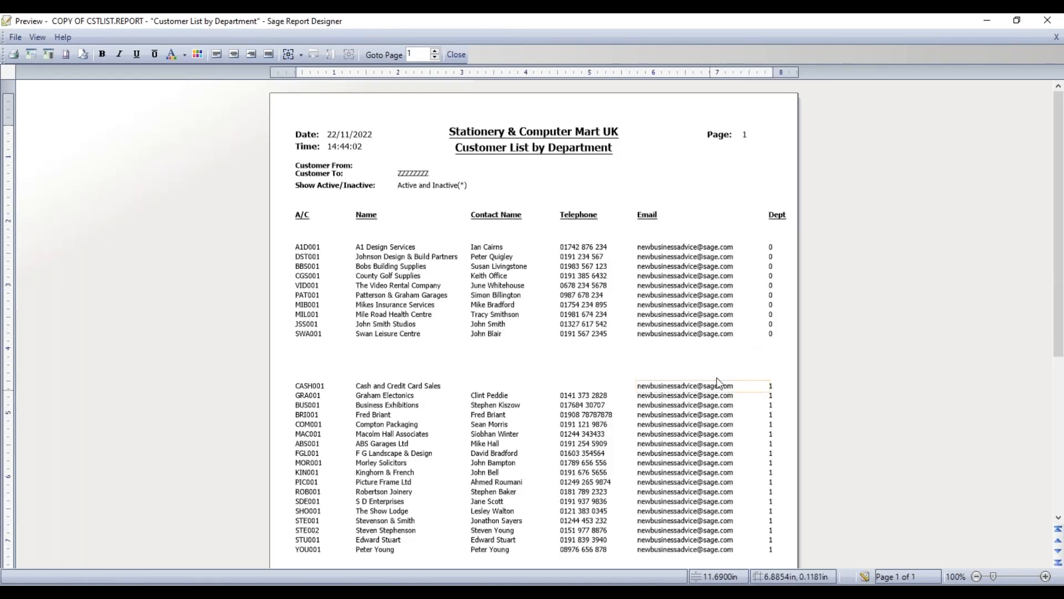
scroll(715, 374, "down", 2)
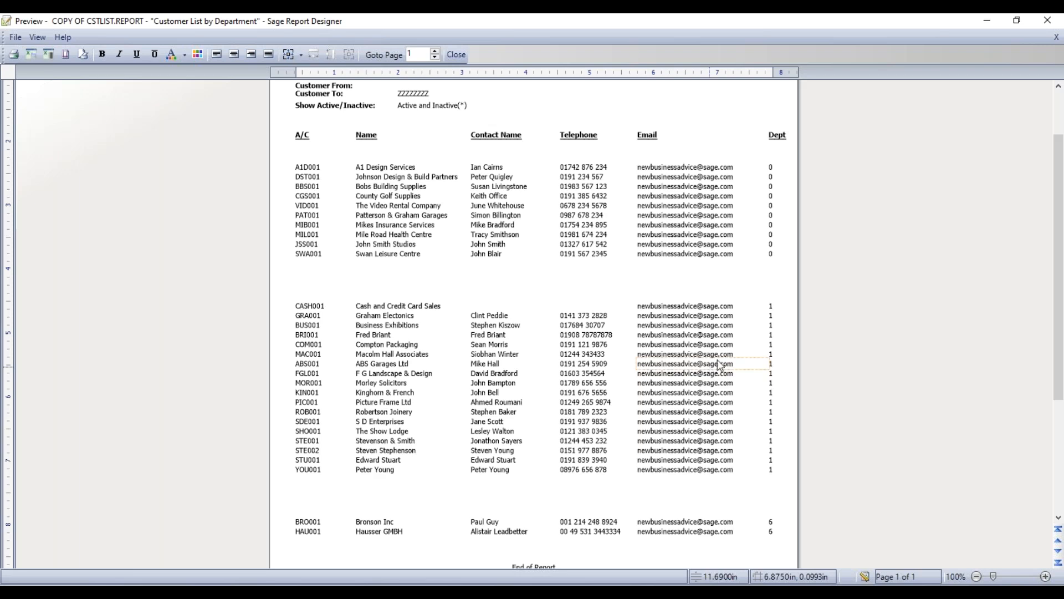
scroll(521, 305, "up", 2)
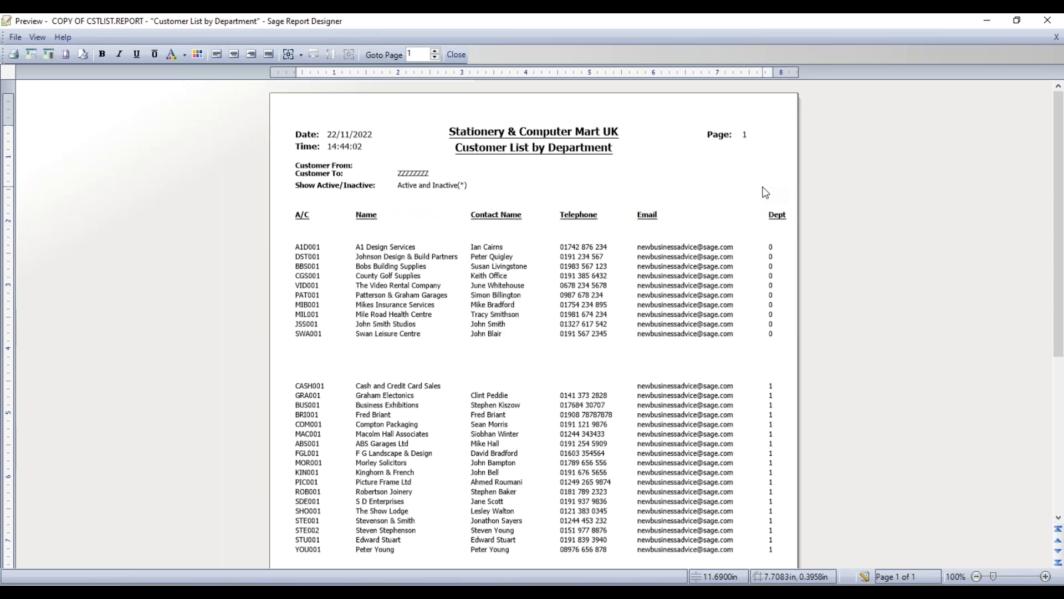
scroll(753, 194, "down", 5)
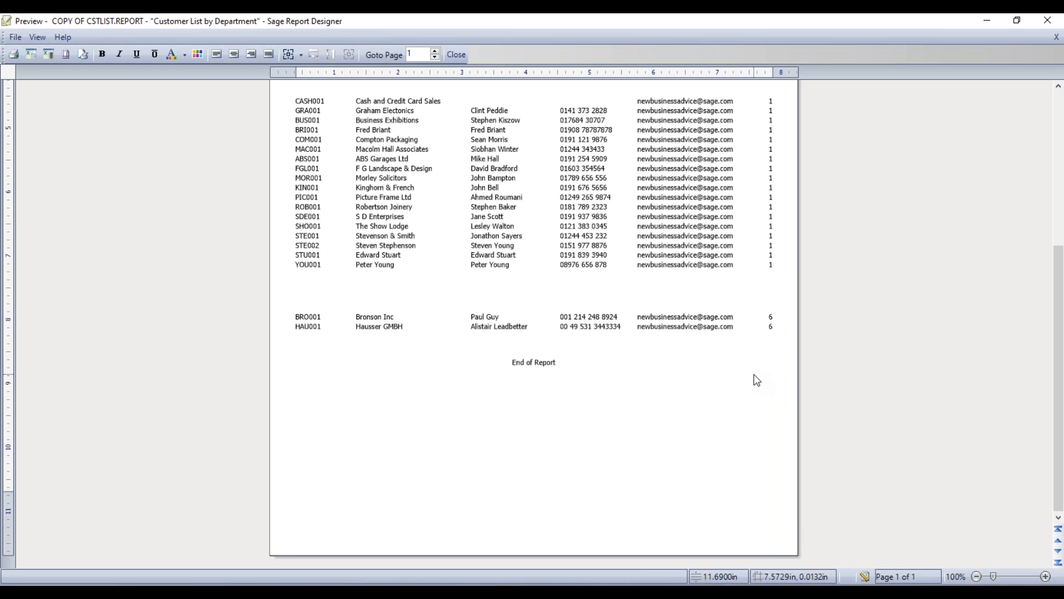
left_click(865, 577)
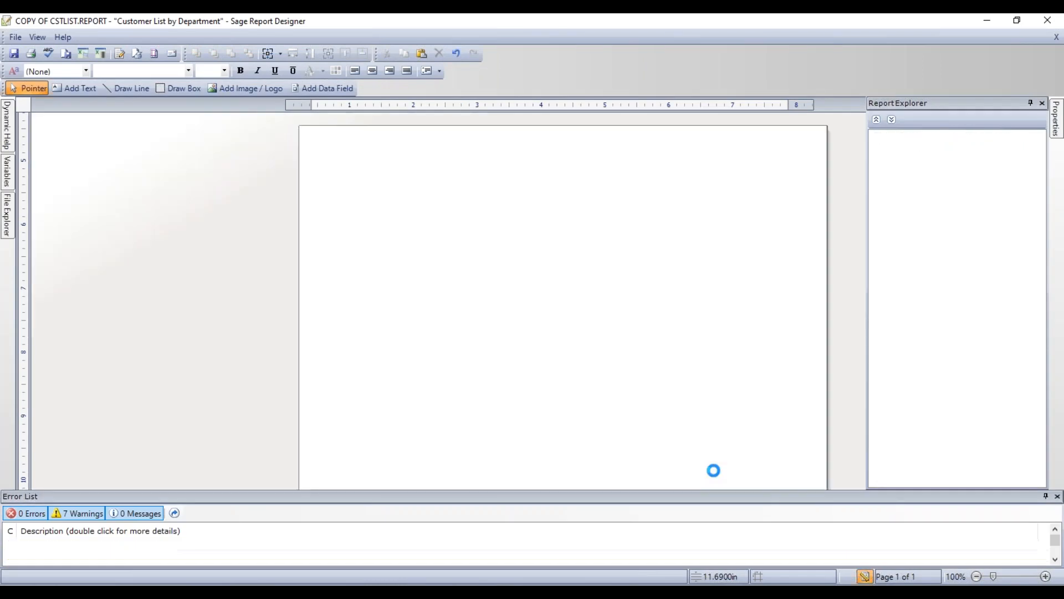
Move all six column headings, A/C through Dept, from the third page header down to the lower edge of the SALES_LEDGER.DEPT_NUMBER header section
left_click(236, 278)
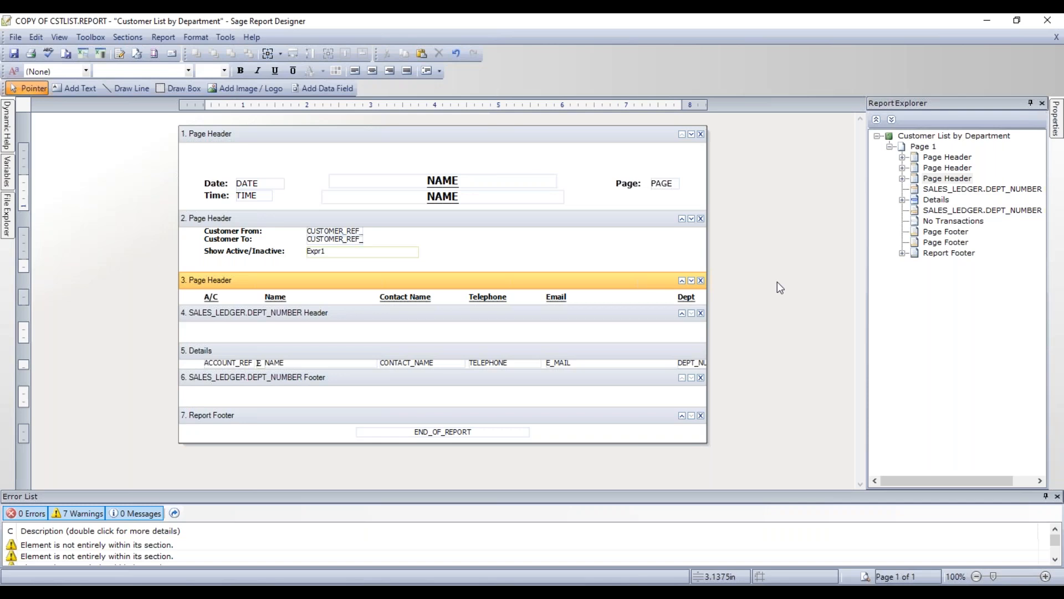
left_click(379, 312)
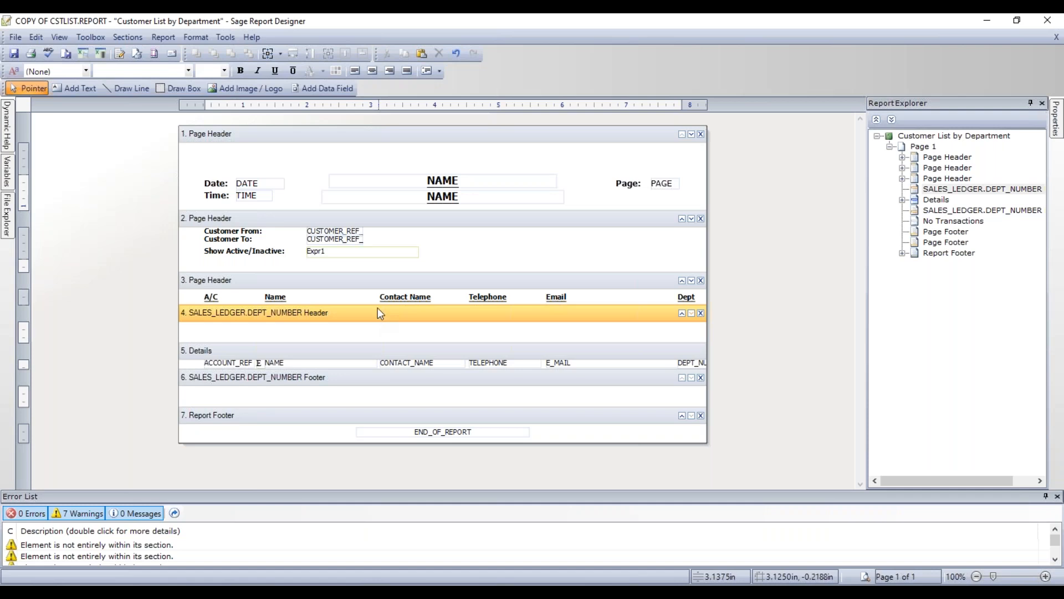
left_click_drag(185, 294, 720, 301)
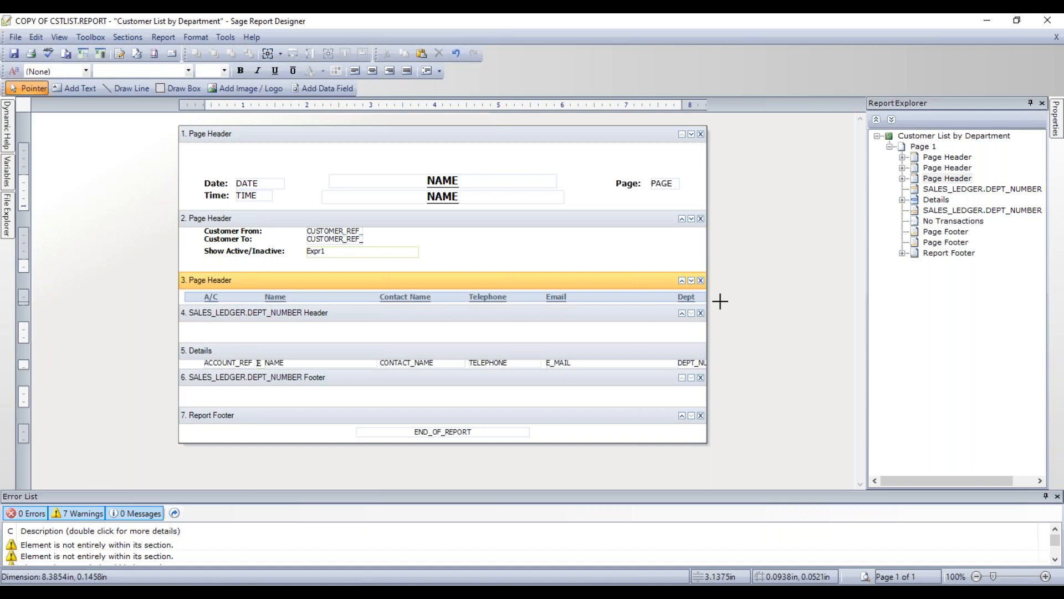
left_click_drag(720, 301, 721, 302)
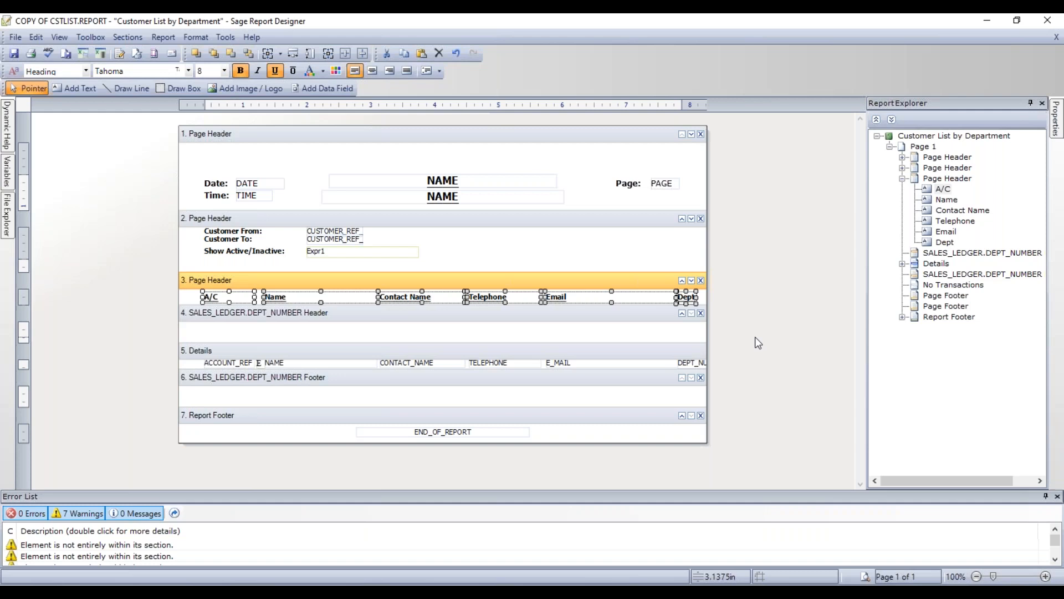
key("Down")
key("Down")
key("Down")
key("Down")
key("Down")
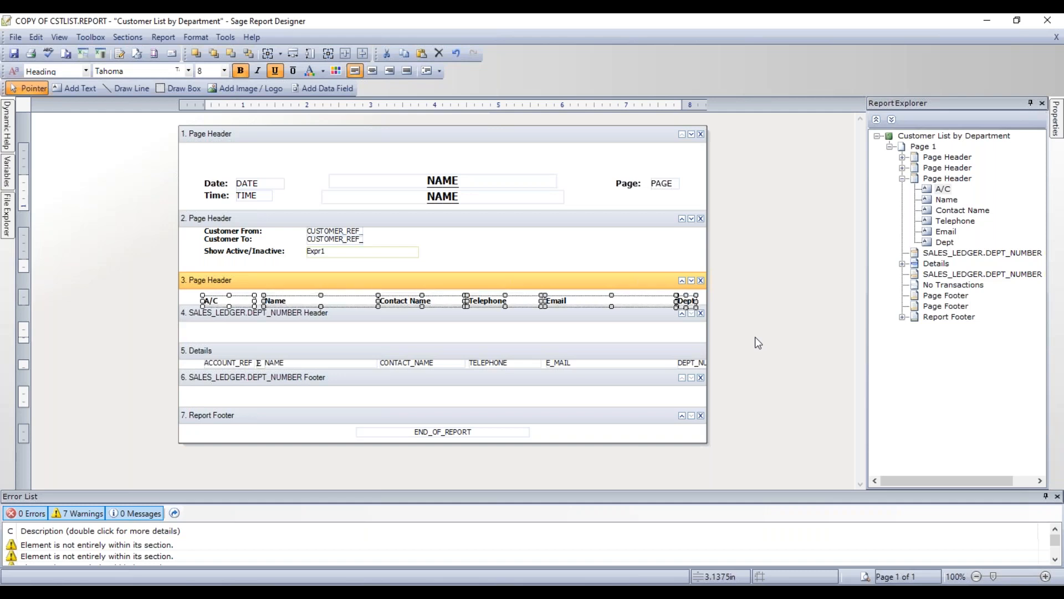
key("Down")
key("Down")
key("Down")
key("Down")
key("Down")
key("Down")
key("Down")
key("Down")
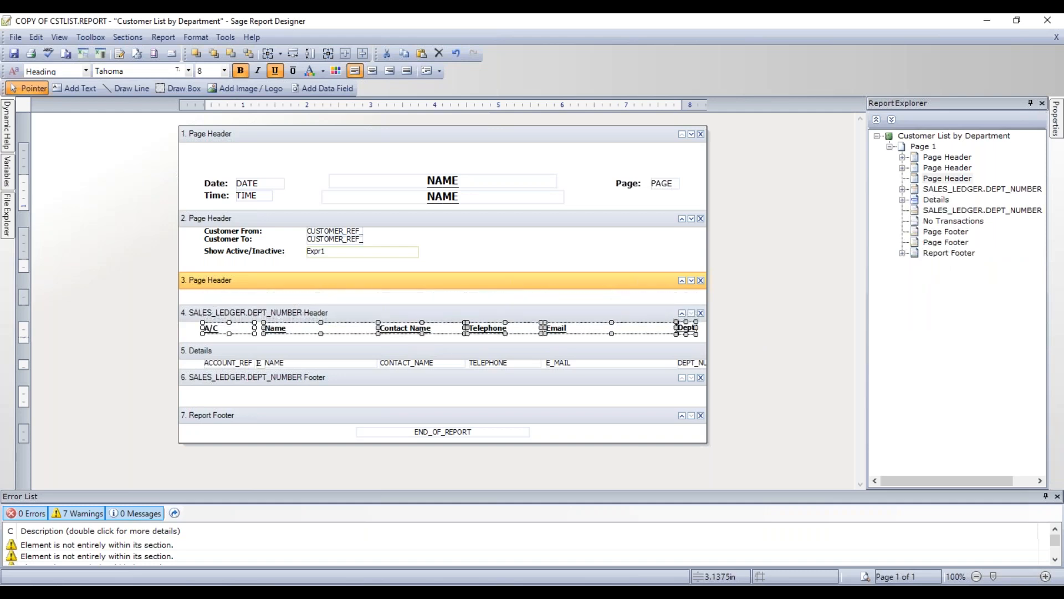
key("Down")
key("Down")
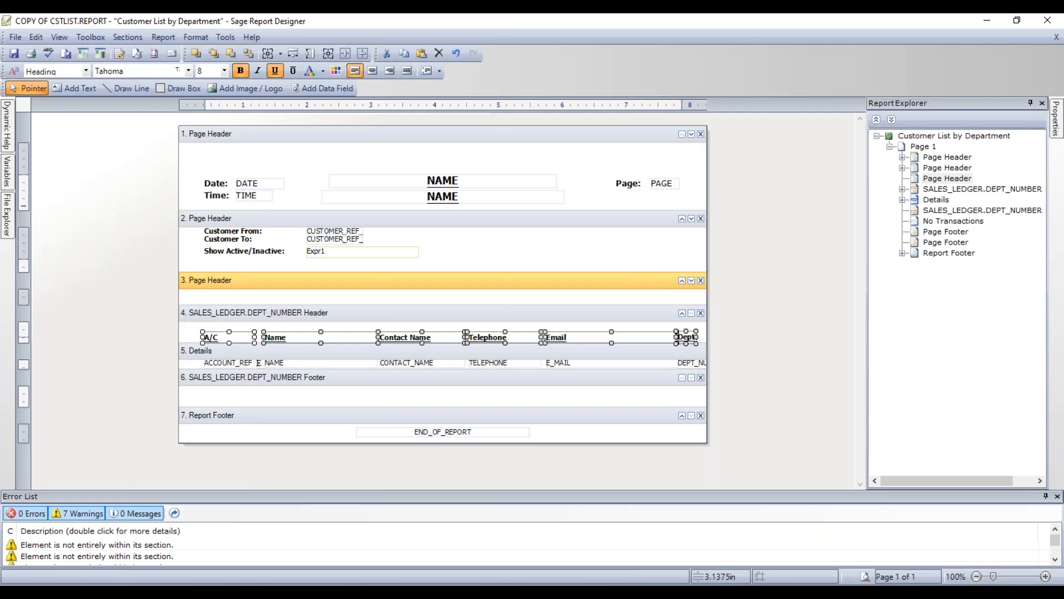
Preview the report with the default criteria values to check the column headings above each department group, and return to the design view
left_click(865, 576)
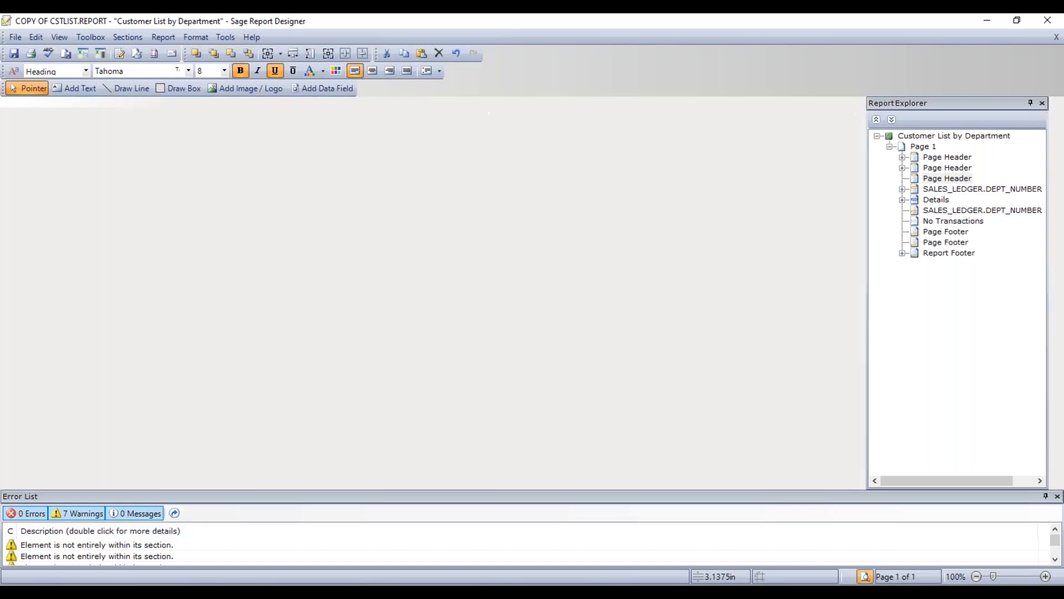
left_click(637, 365)
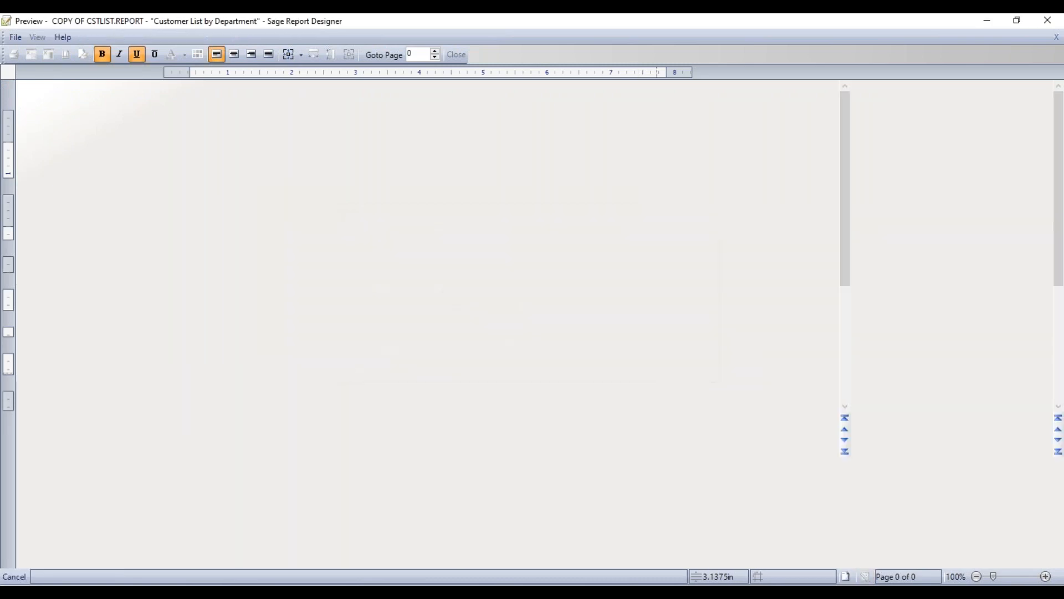
scroll(721, 352, "down", 3)
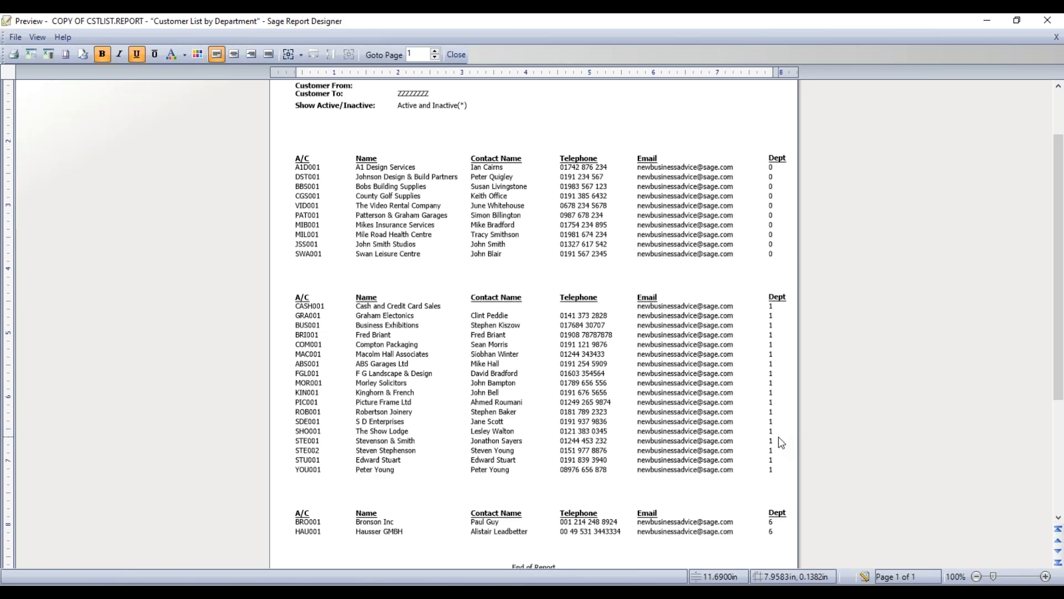
left_click(865, 577)
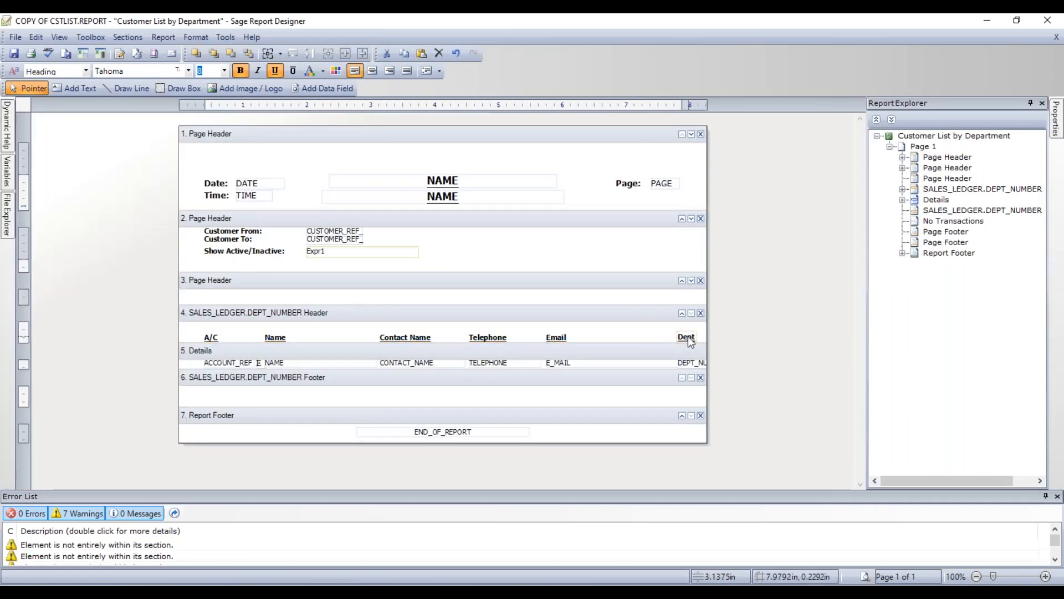
Move the Dept heading directly above the A/C heading in the SALES_LEDGER.DEPT_NUMBER header section, aligned with its left edge
left_click(687, 337)
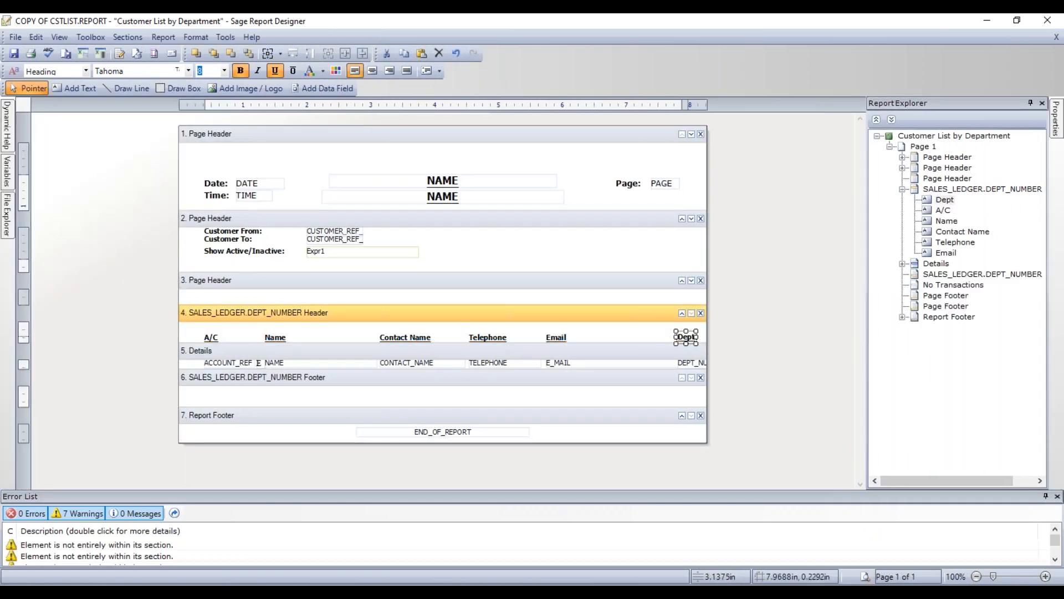
left_click(692, 363)
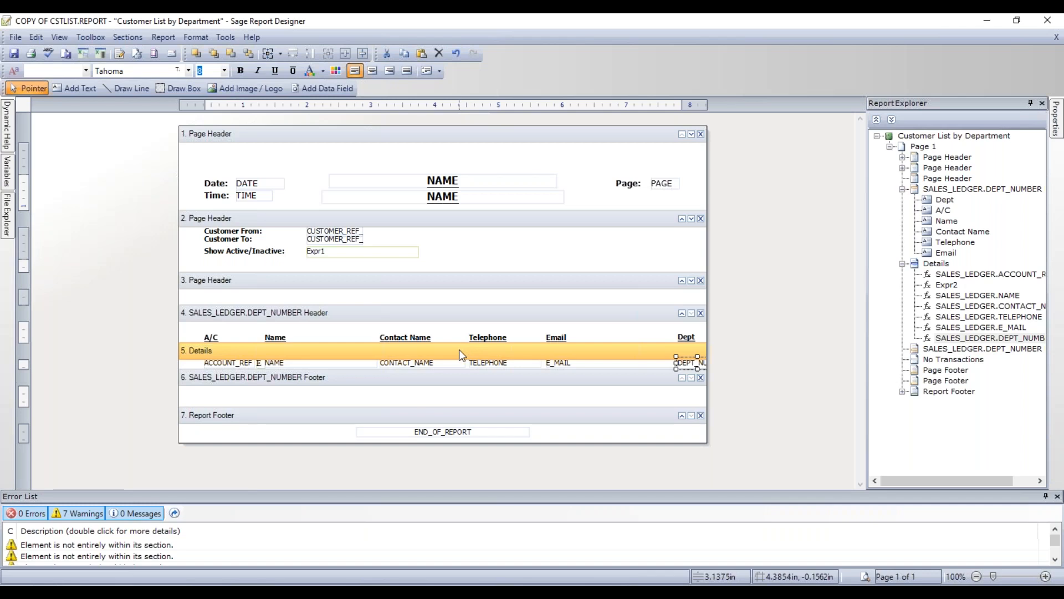
left_click(690, 341)
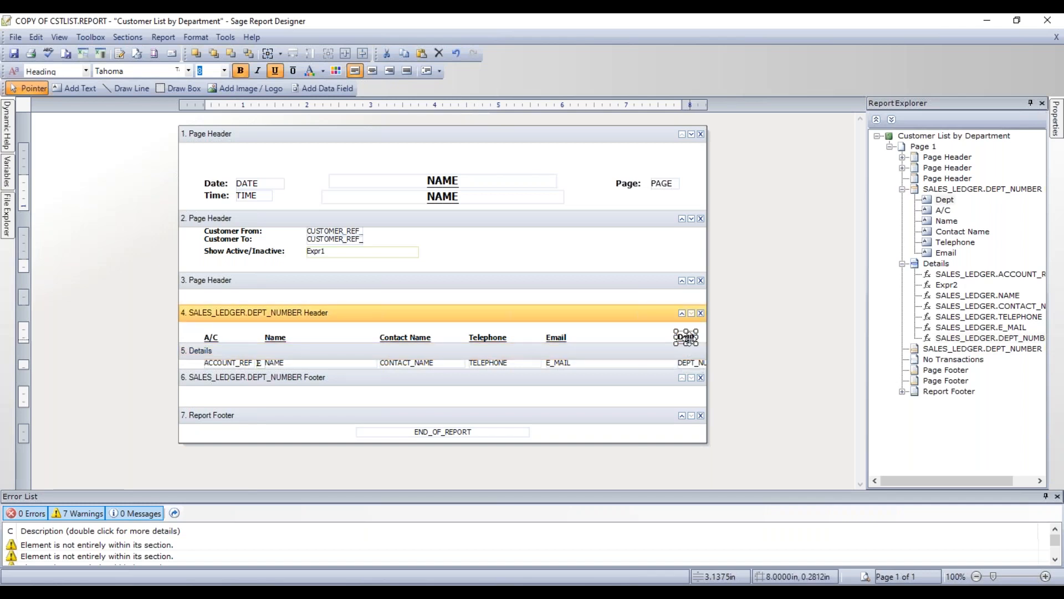
left_click_drag(687, 339, 215, 334)
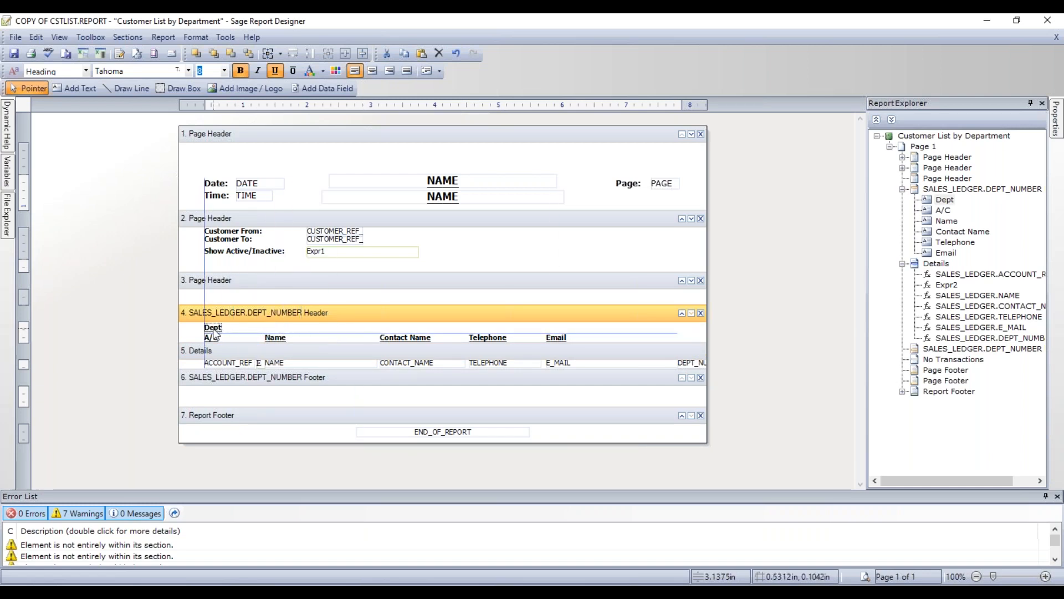
left_click_drag(215, 332, 215, 332)
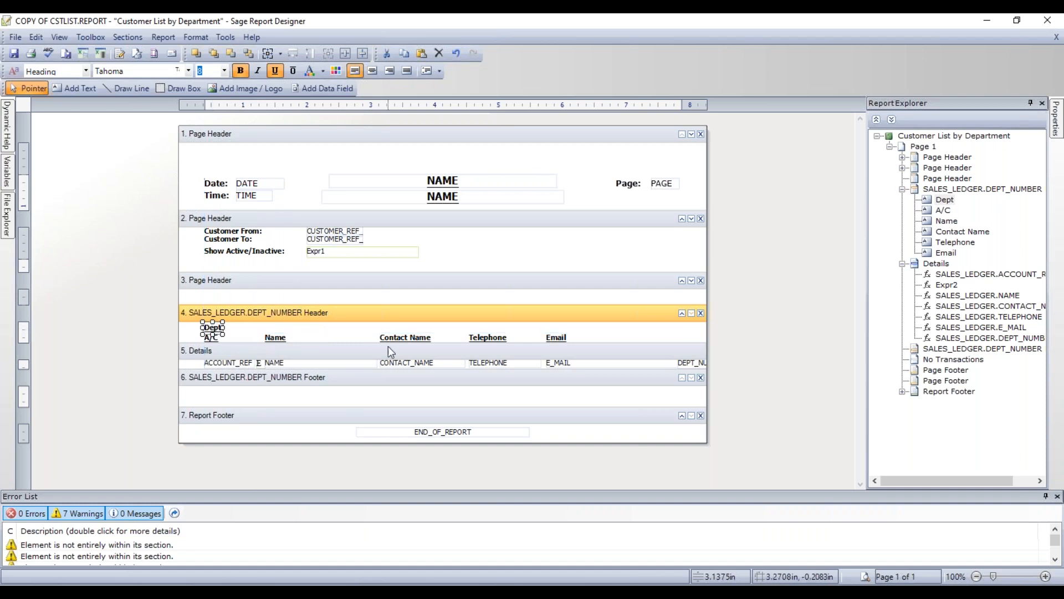
Move the DEPT_NUMBER field from the Details section into the SALES_LEDGER.DEPT_NUMBER header section, directly beside the Dept heading
left_click(693, 364)
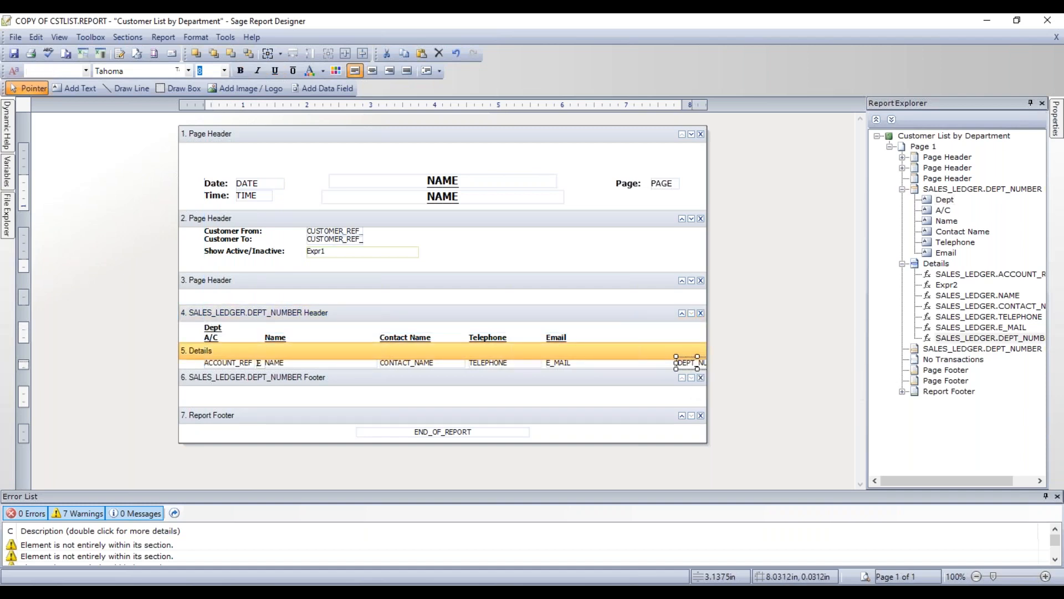
left_click_drag(689, 364, 238, 328)
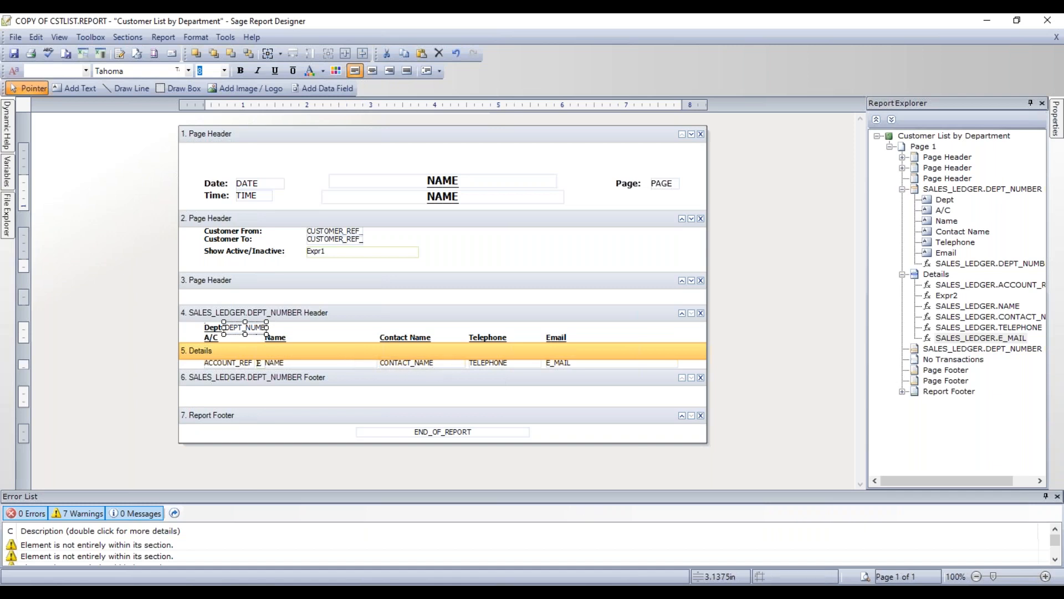
Preview the report with the default criteria values to check the department number beside each Dept heading, and return to the design view
left_click(866, 577)
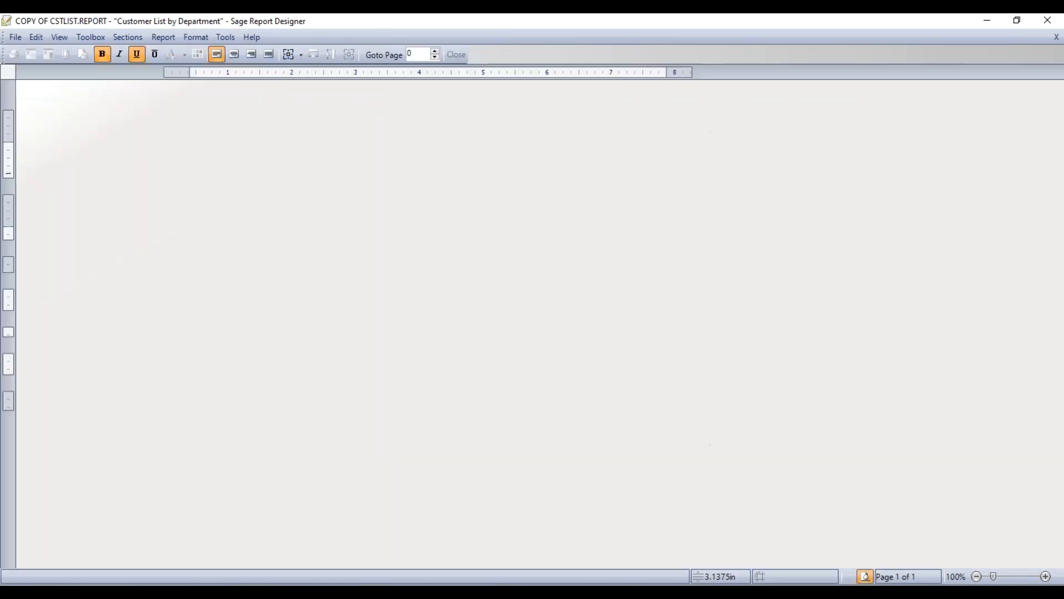
key("Return")
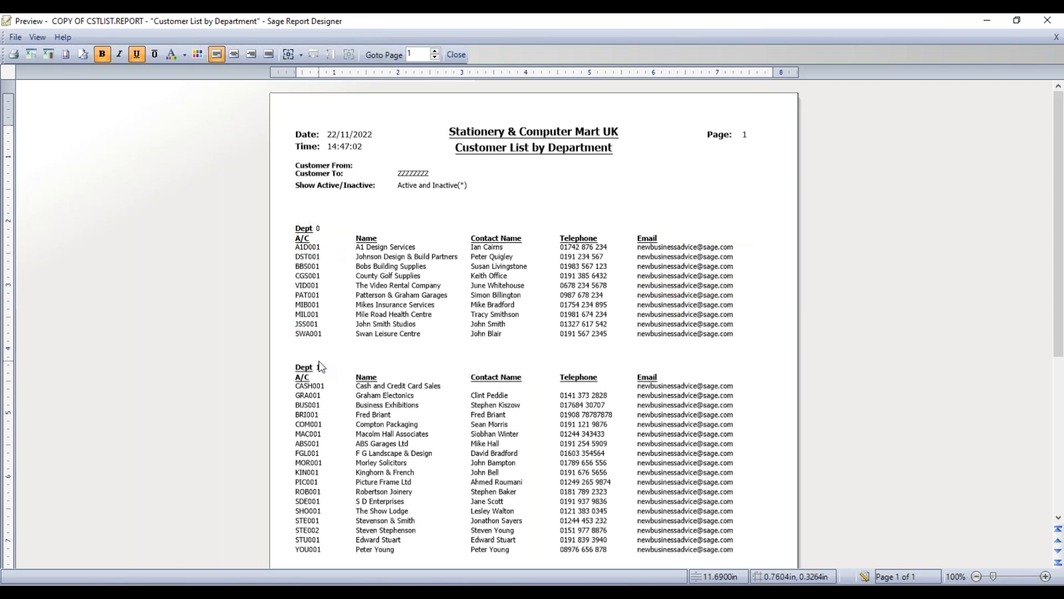
scroll(343, 416, "down", 3)
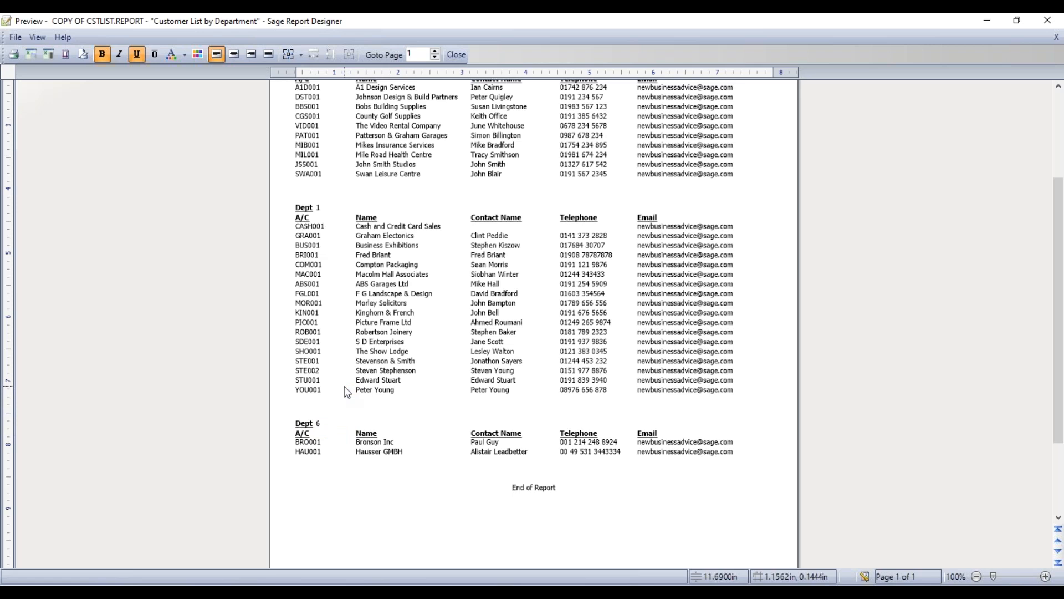
scroll(344, 390, "up", 3)
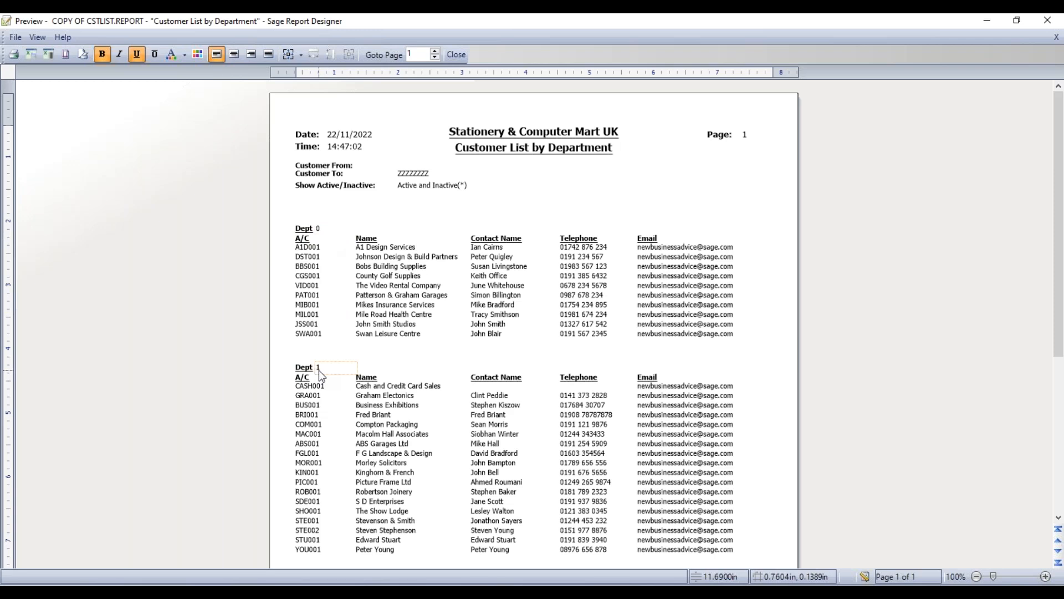
left_click(866, 577)
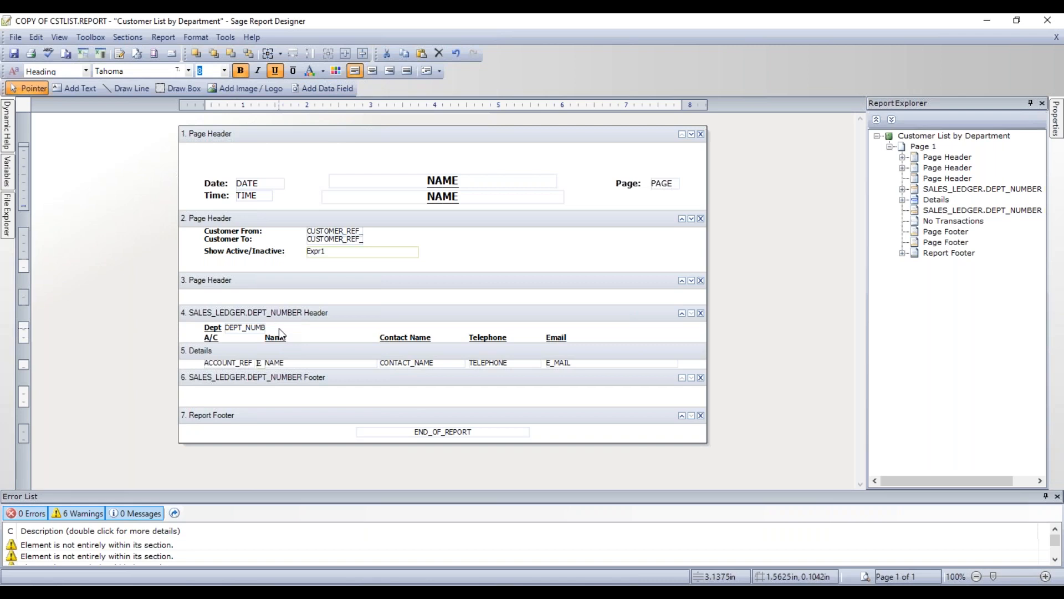
Duplicate the DEPT_NUMBER field in the SALES_LEDGER.DEPT_NUMBER header section and place the copy beside the original, directly above the Name heading
left_click(244, 328)
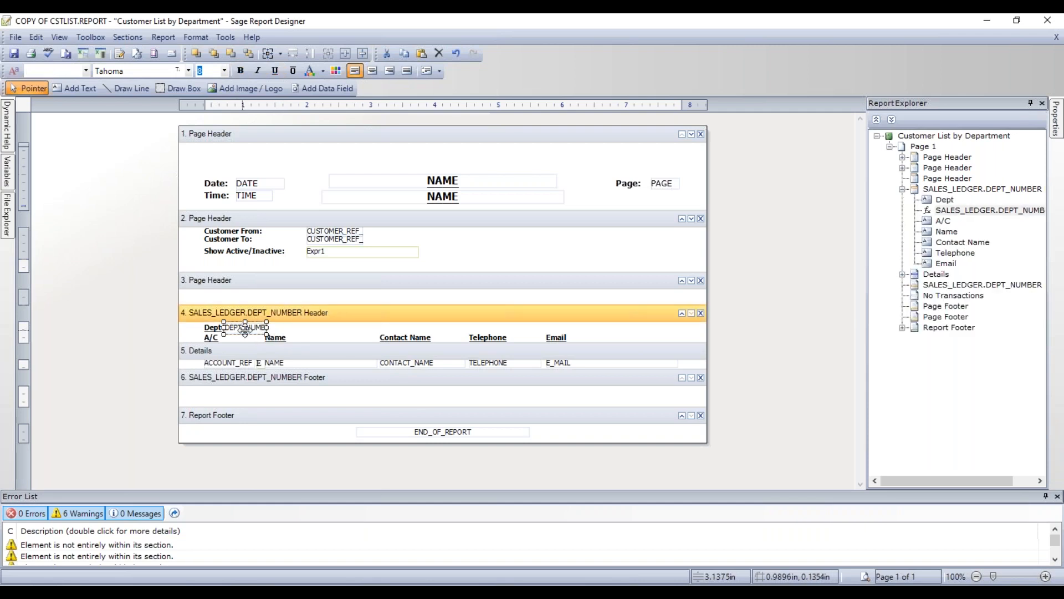
right_click(256, 328)
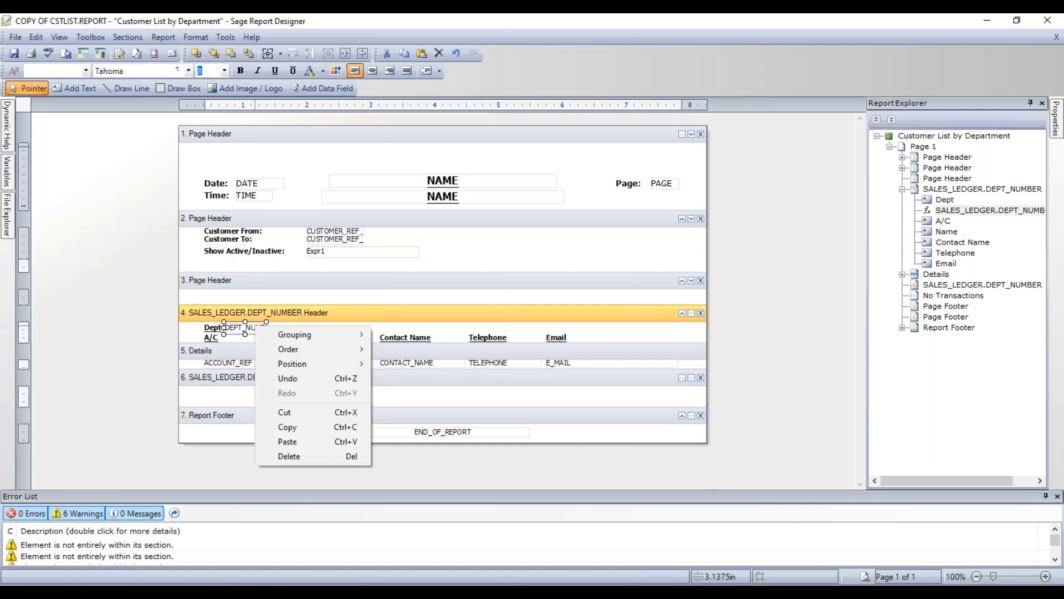
left_click(284, 428)
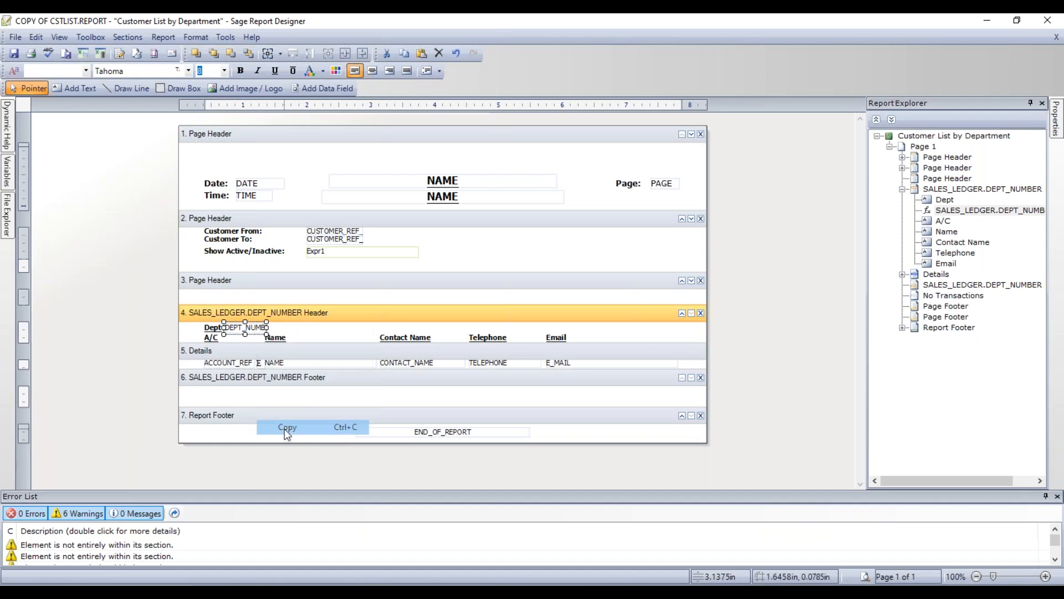
right_click(295, 331)
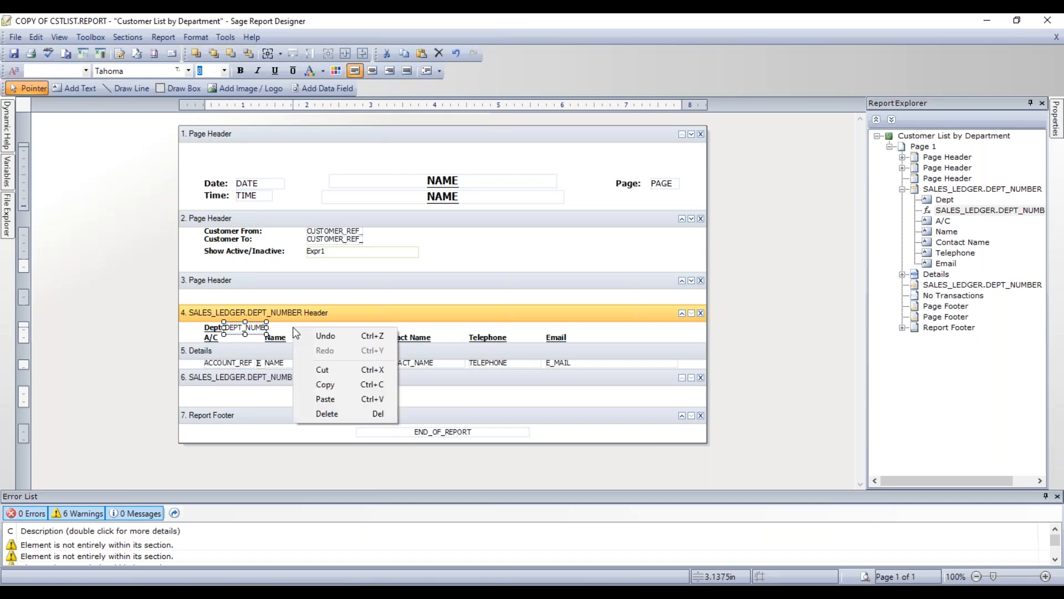
left_click(337, 399)
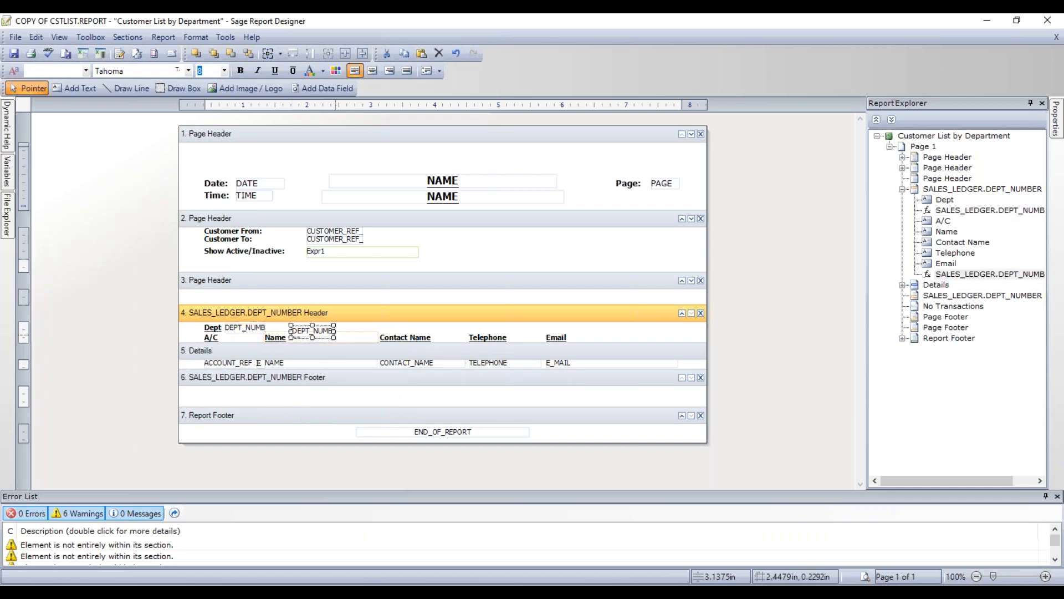
left_click_drag(306, 329, 281, 334)
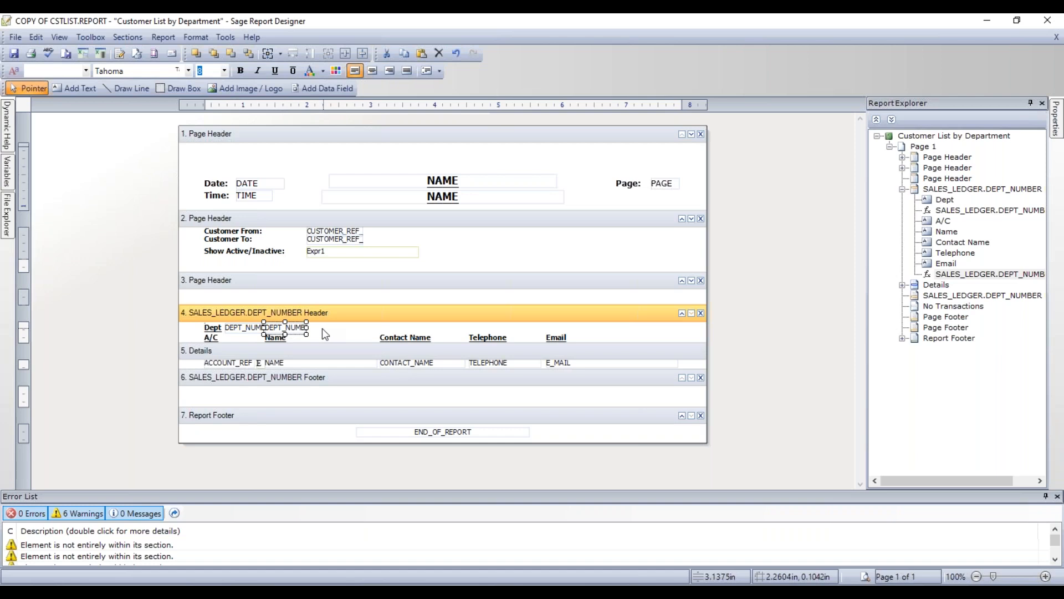
Change the expression of the copied department field above the Name heading to SALES_LEDGER.DEPT_NAME
double_click(295, 327)
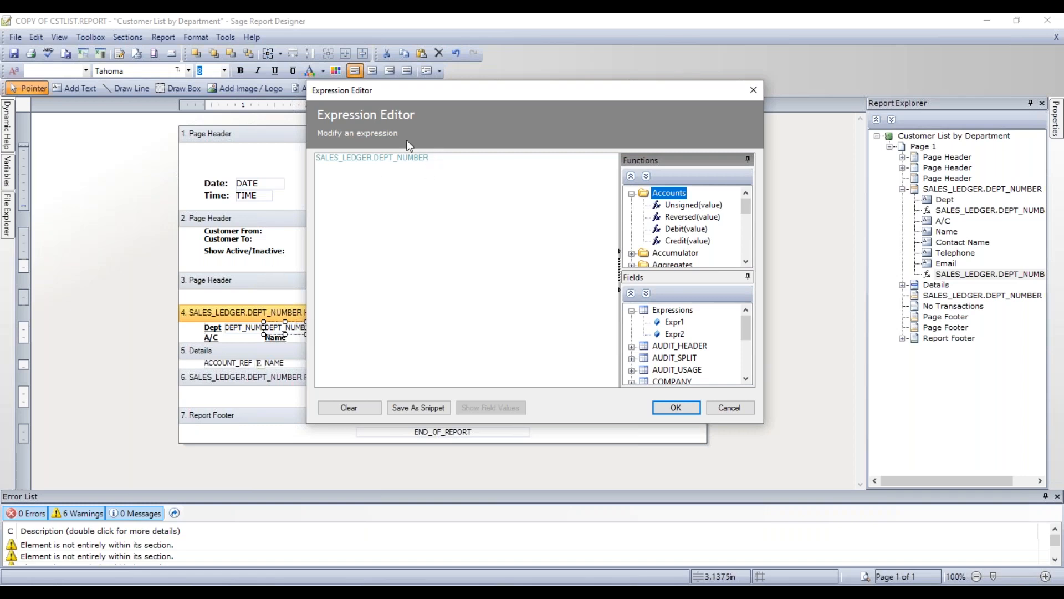
left_click(441, 160)
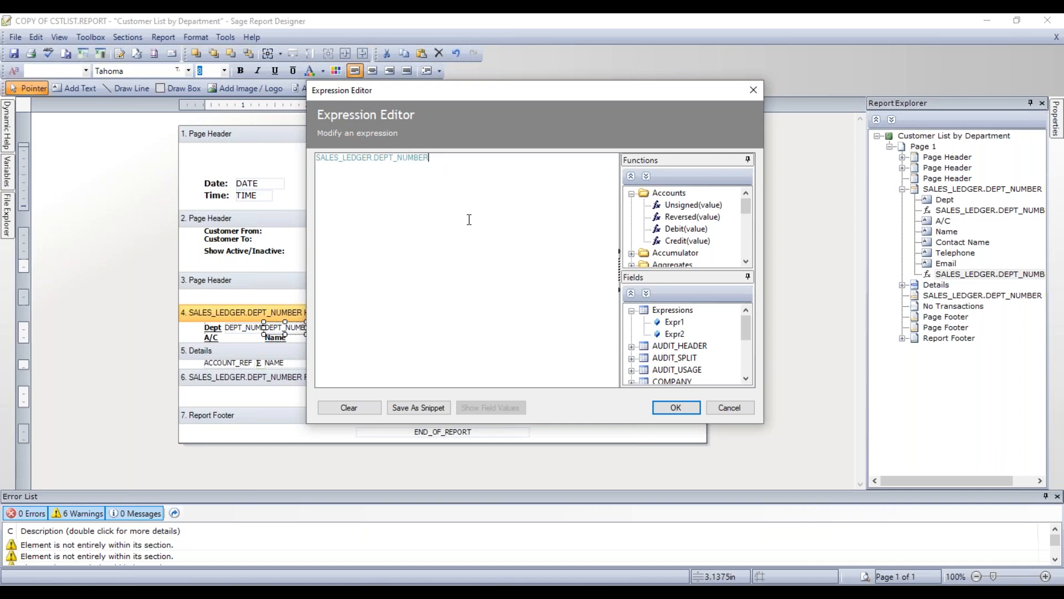
key("BackSpace")
key("BackSpace")
key("BackSpace")
key("BackSpace")
key("BackSpace")
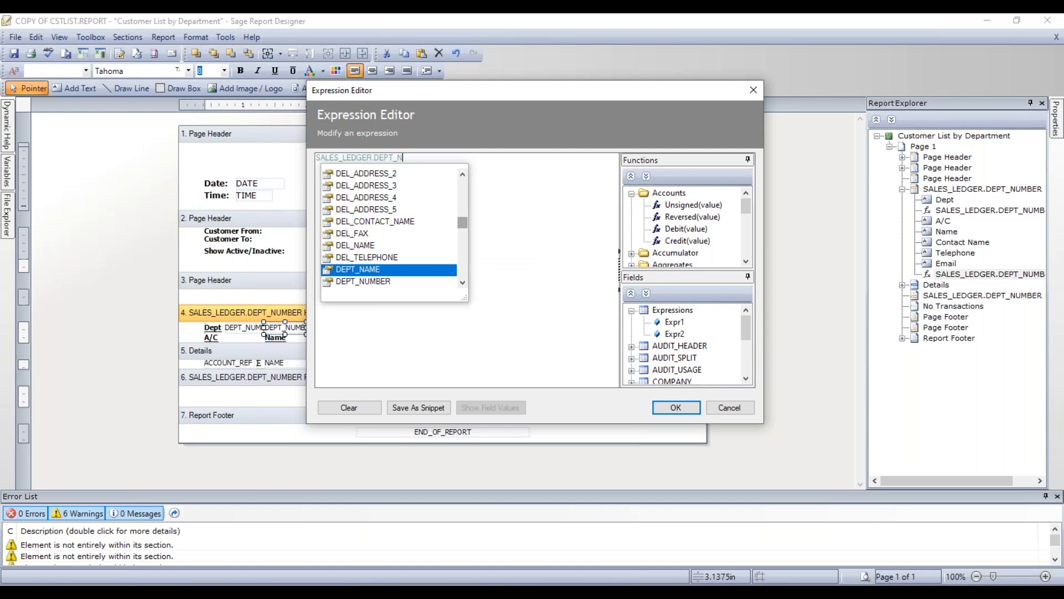
double_click(392, 270)
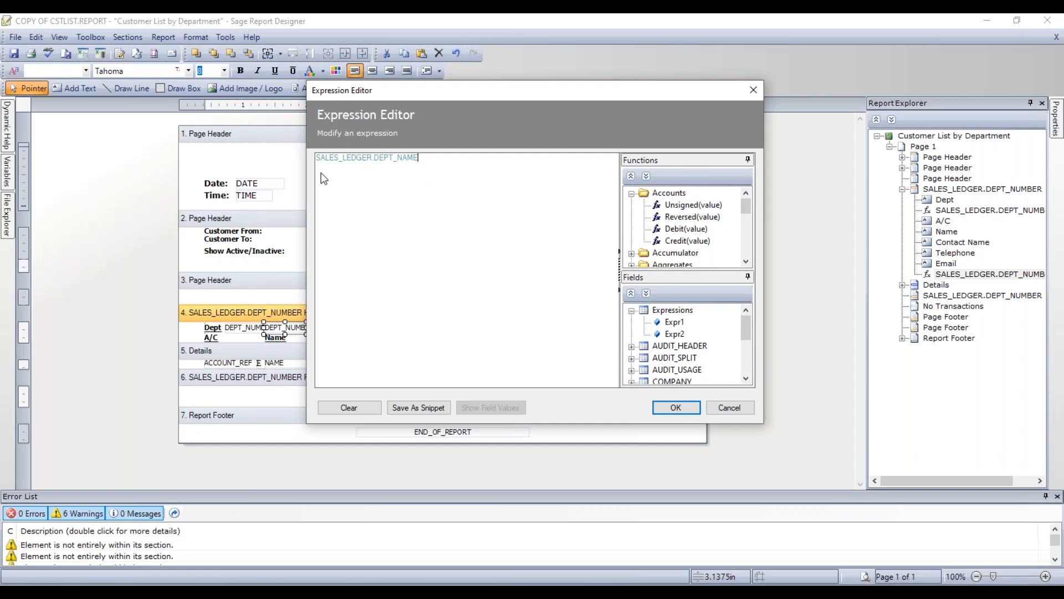
left_click(675, 408)
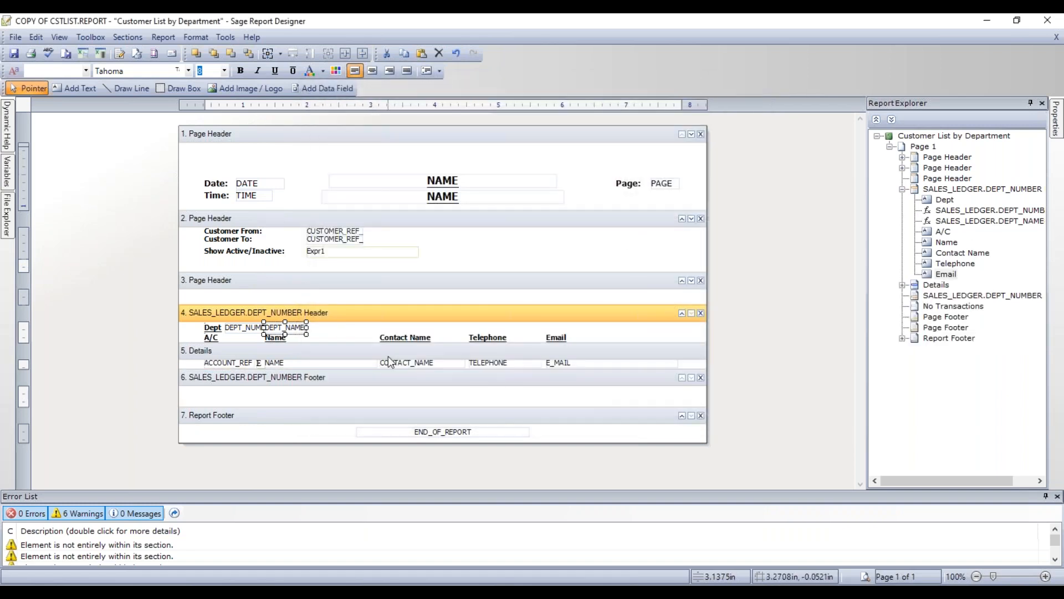
Preview the report with the default criteria values to check the department name in each group header, and return to the design view
left_click(865, 576)
left_click(626, 365)
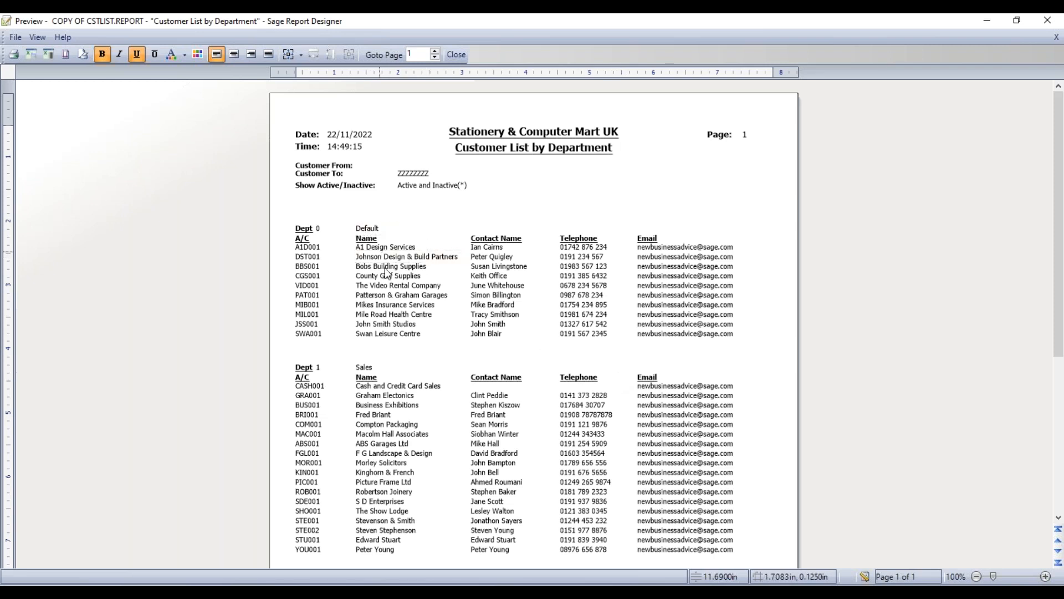
scroll(371, 364, "down", 5)
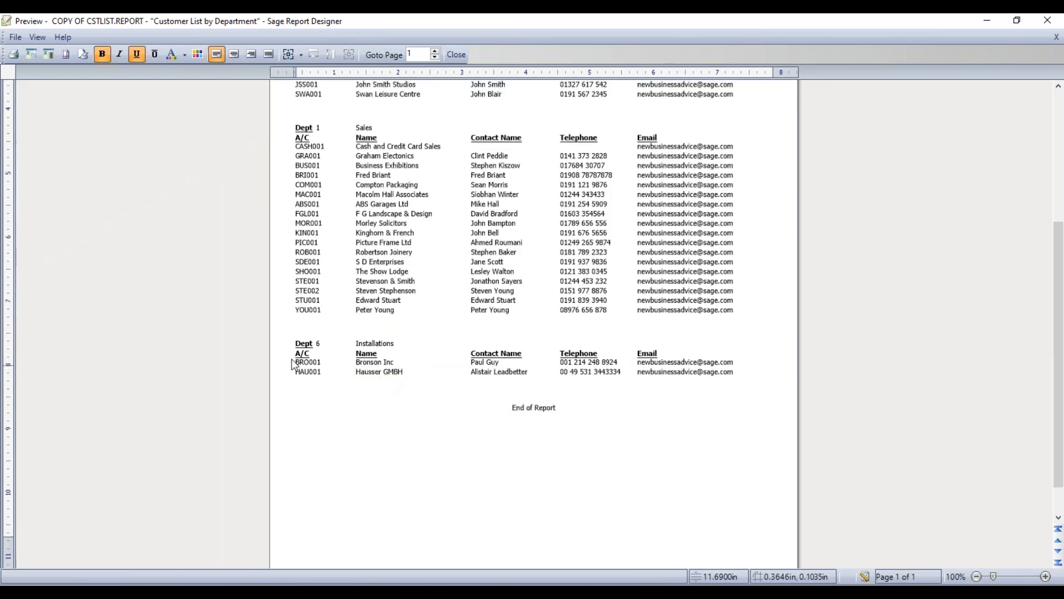
scroll(448, 360, "up", 5)
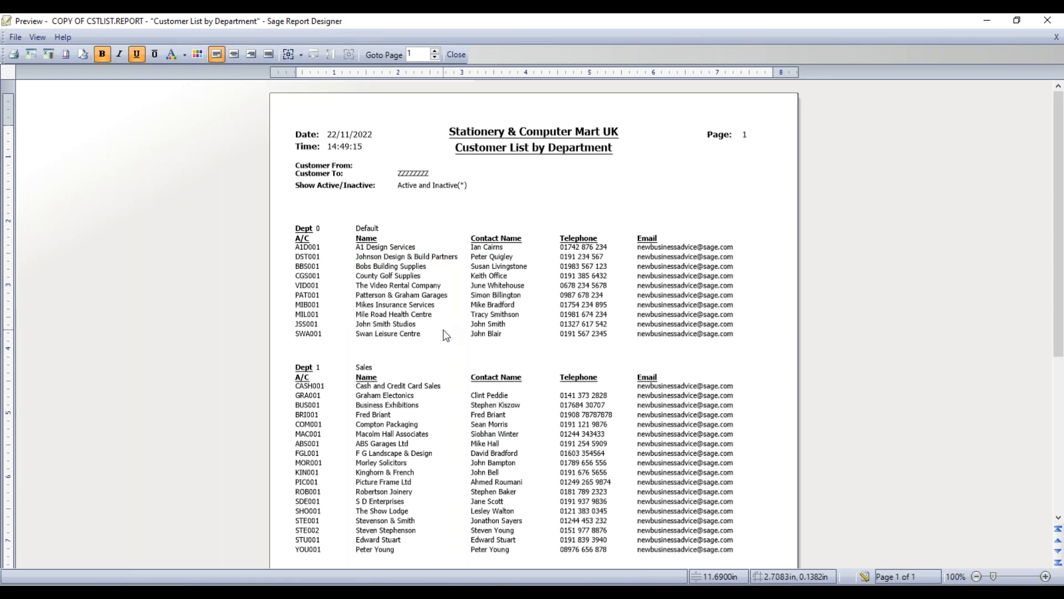
left_click(865, 576)
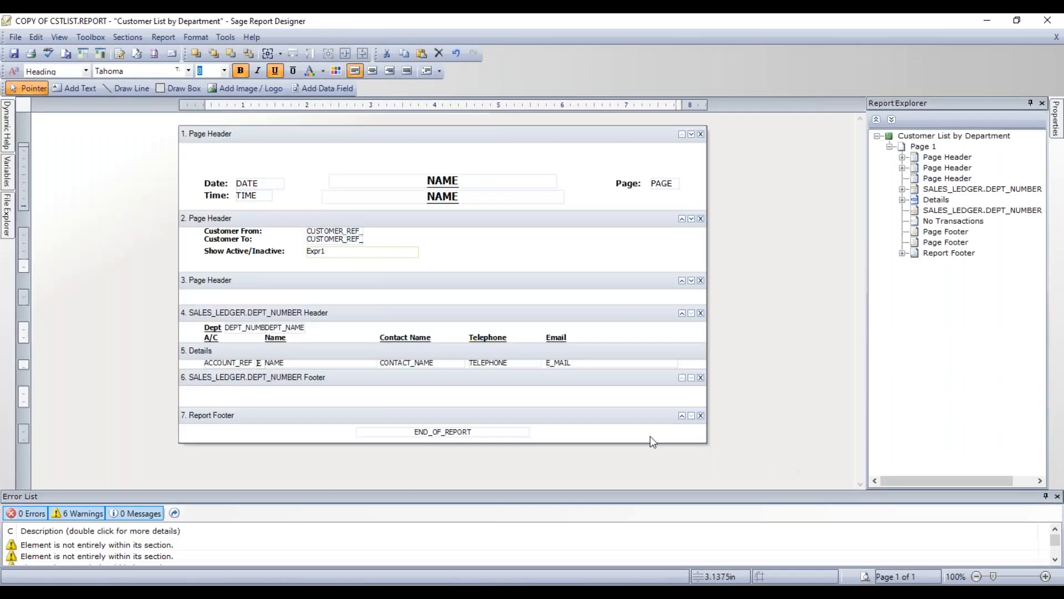
Add a report sort on the NAME variable of the SALES_LEDGER table in ascending order
left_click(156, 39)
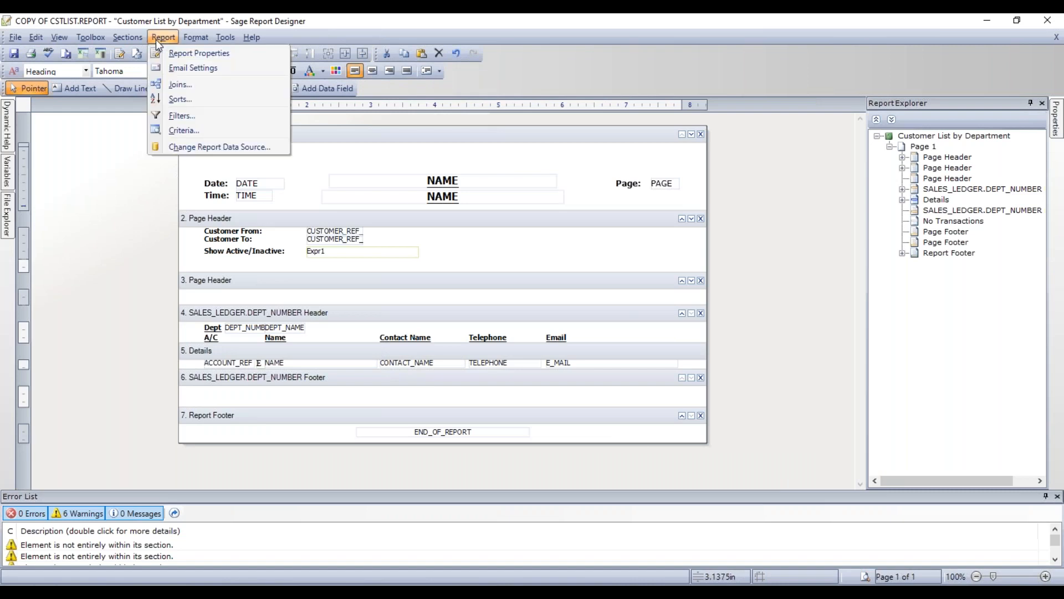
left_click(194, 102)
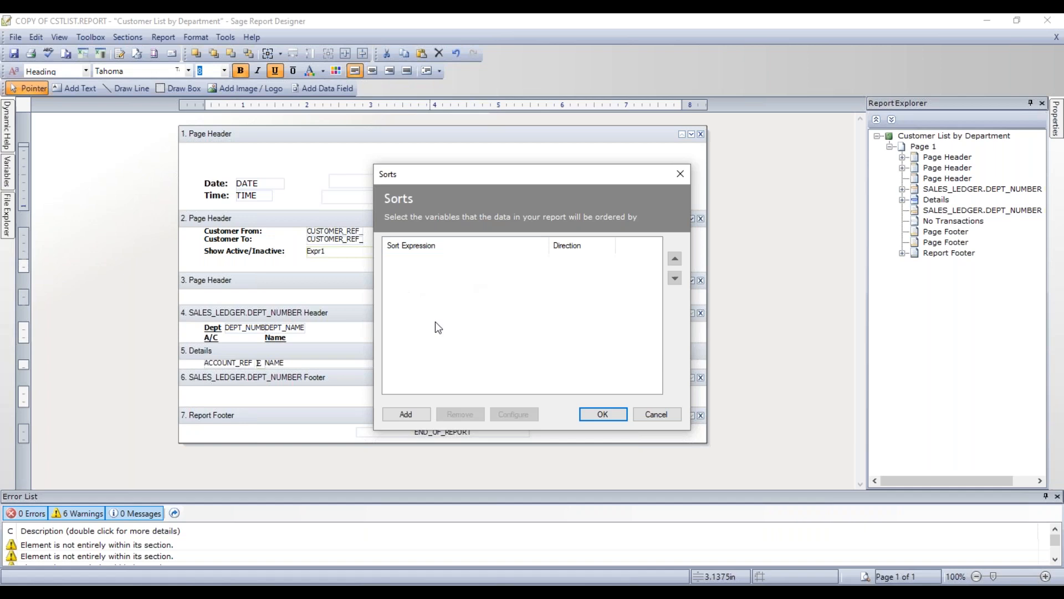
left_click(405, 415)
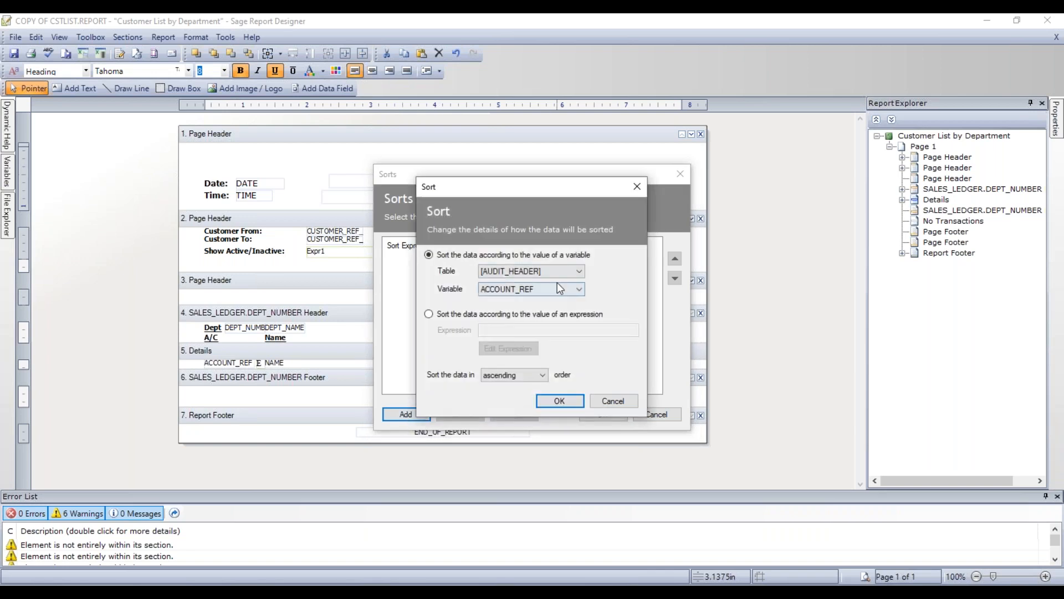
left_click(579, 271)
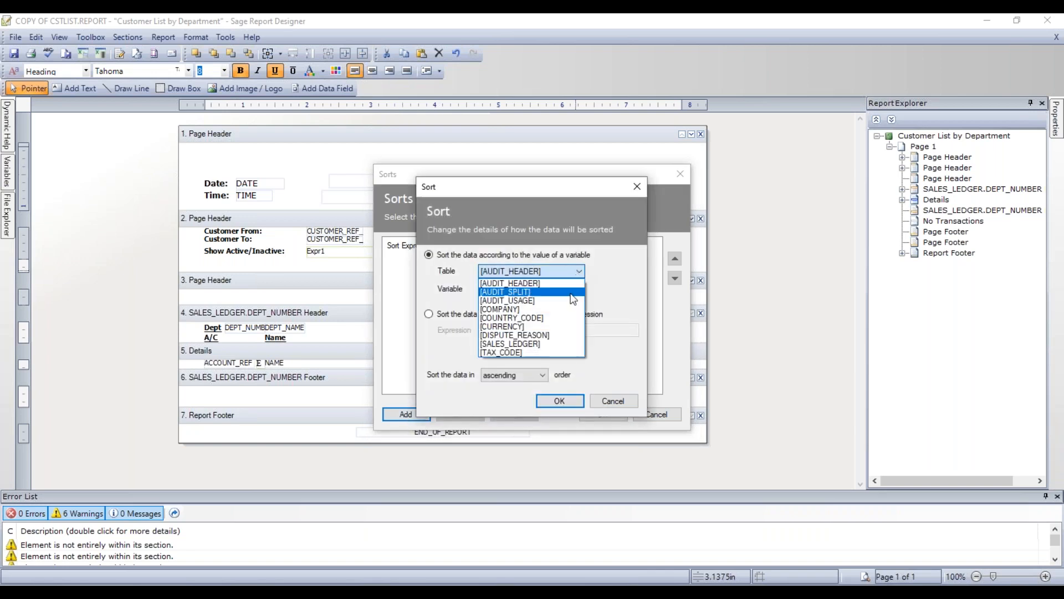
left_click(537, 344)
left_click(578, 290)
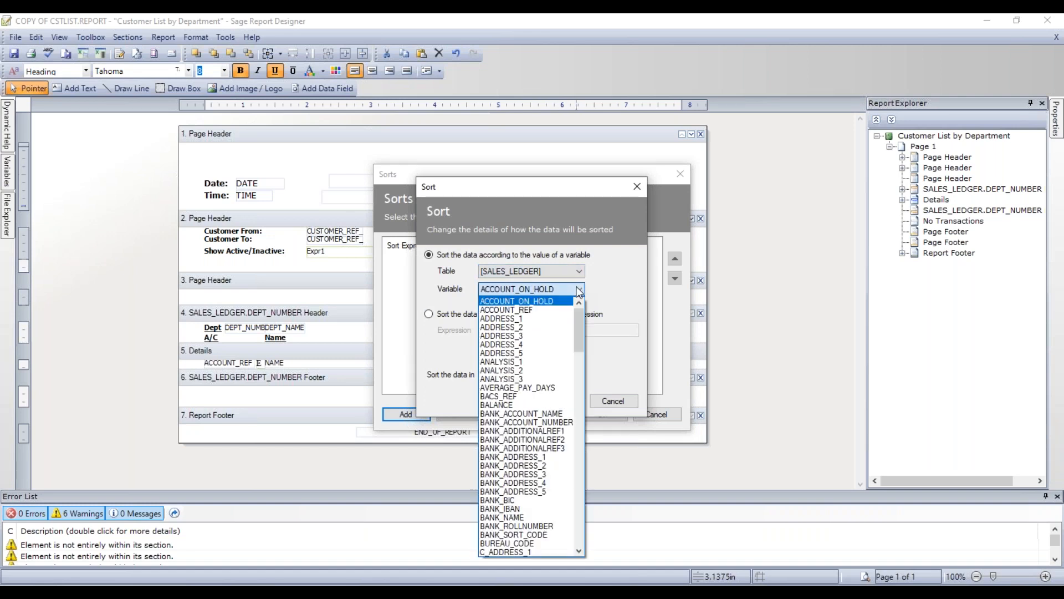
key("n")
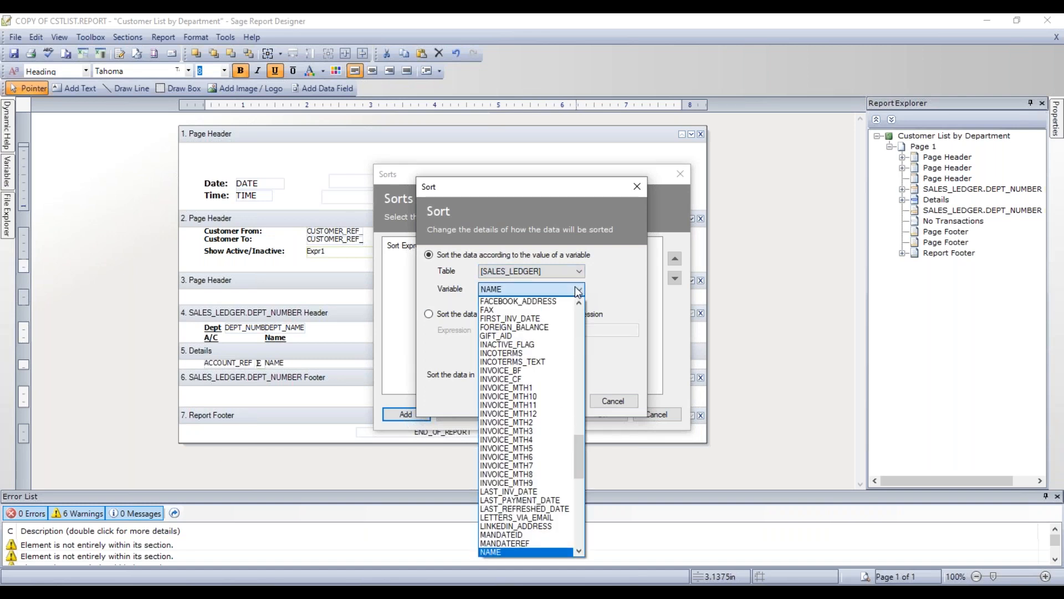
left_click(497, 553)
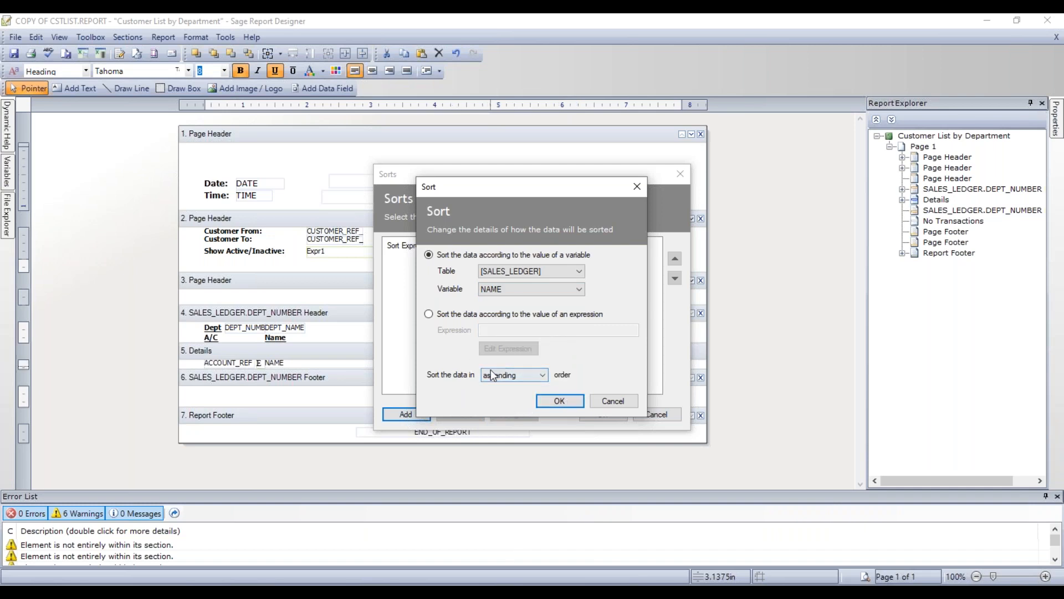
left_click(560, 402)
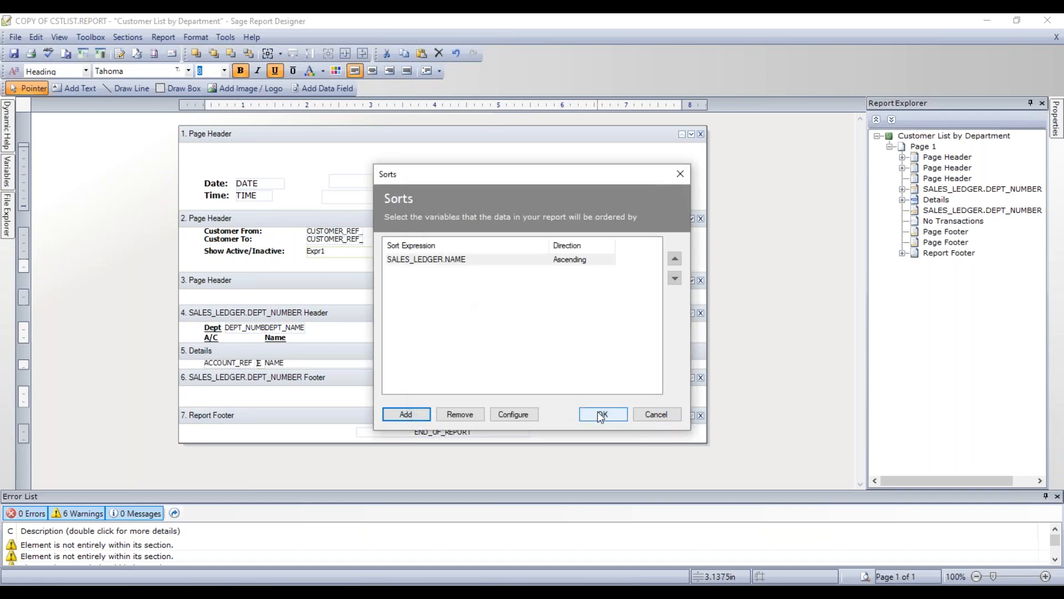
left_click(601, 415)
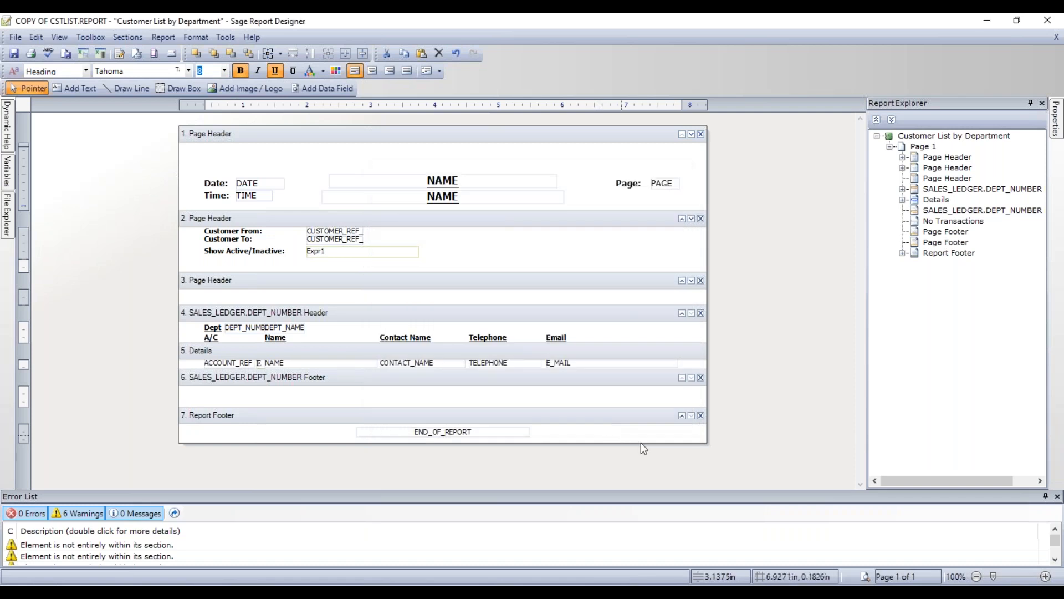
Preview the report with the default criteria values to check the customer name order within each department group
left_click(865, 577)
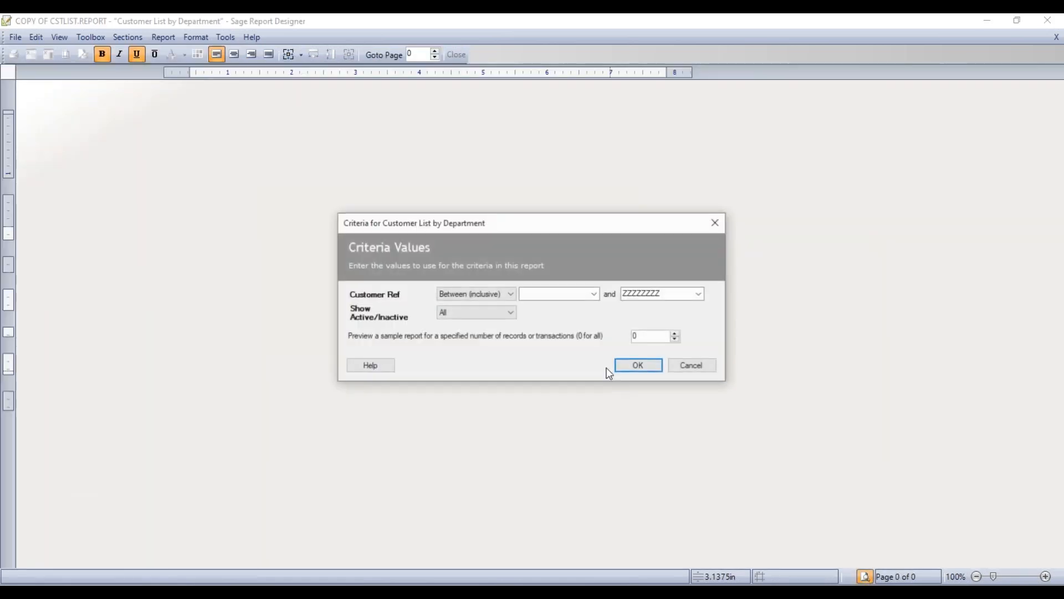
left_click(637, 365)
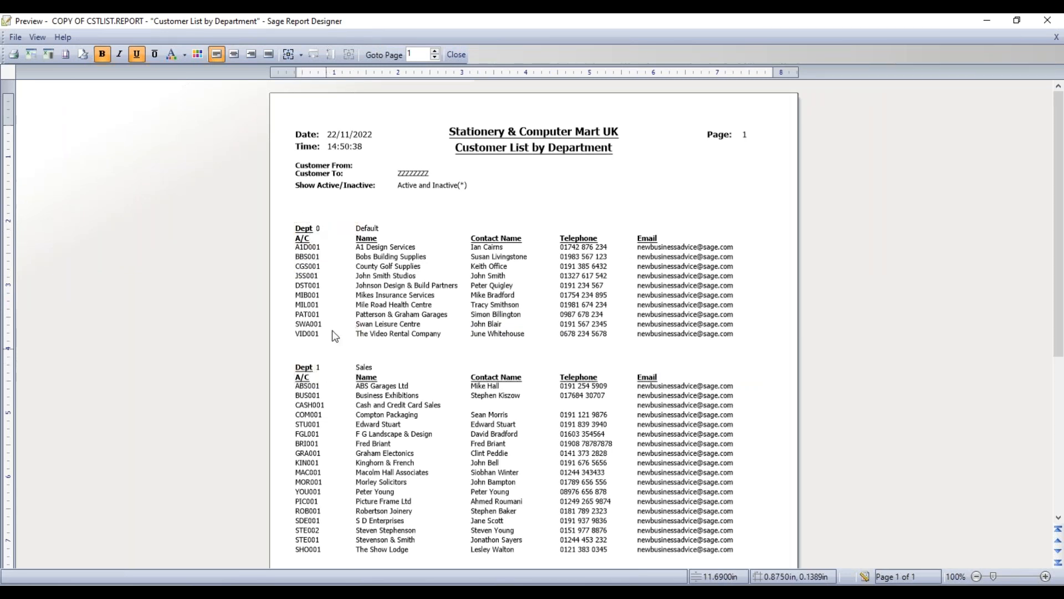
scroll(320, 371, "down", 3)
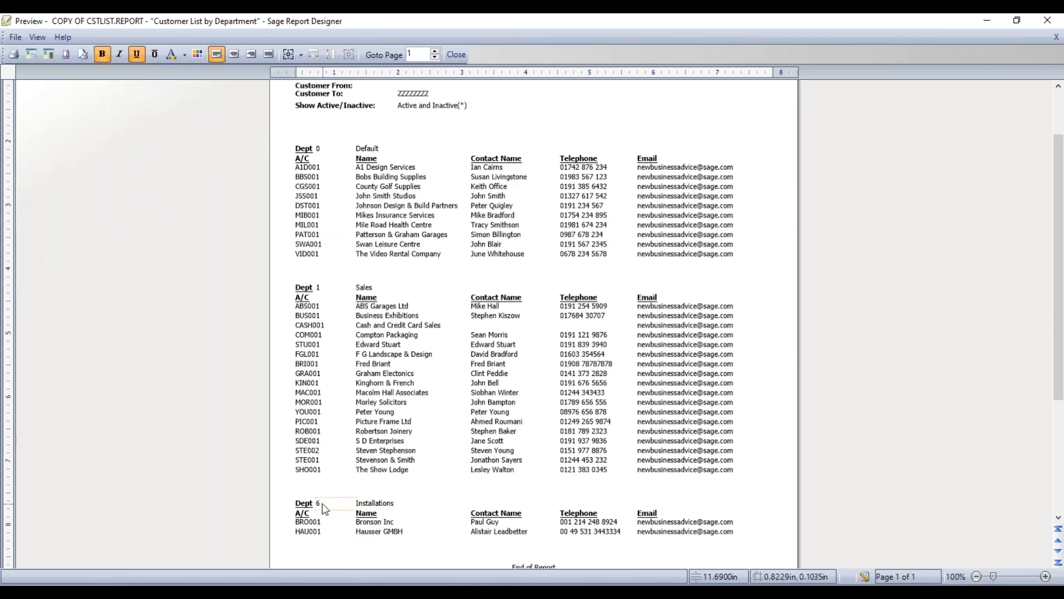
scroll(322, 501, "up", 3)
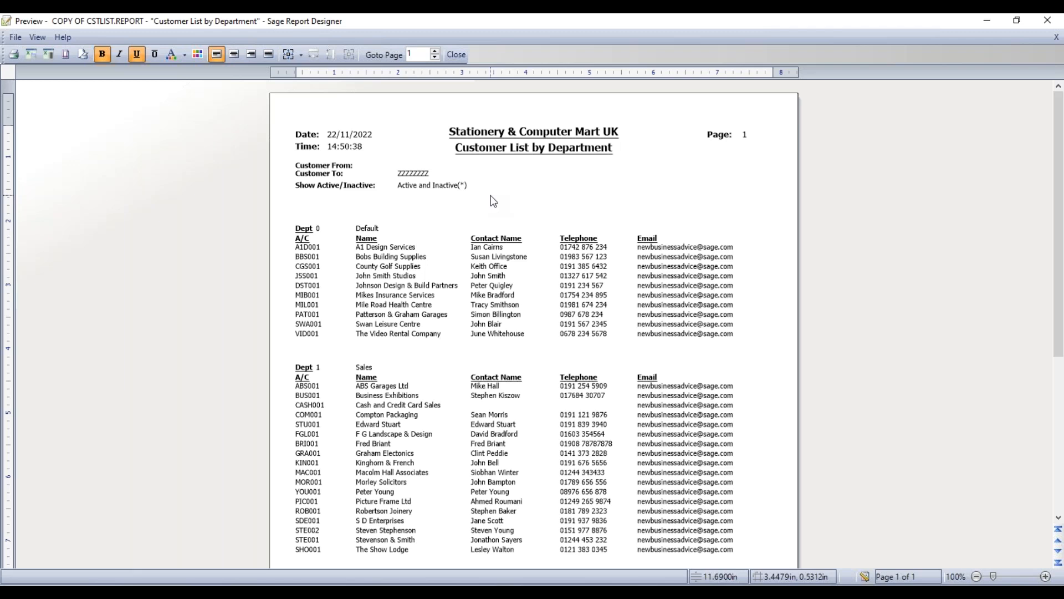
Return to the design view and hide the empty third page header section by setting its Visible property to False
left_click(865, 577)
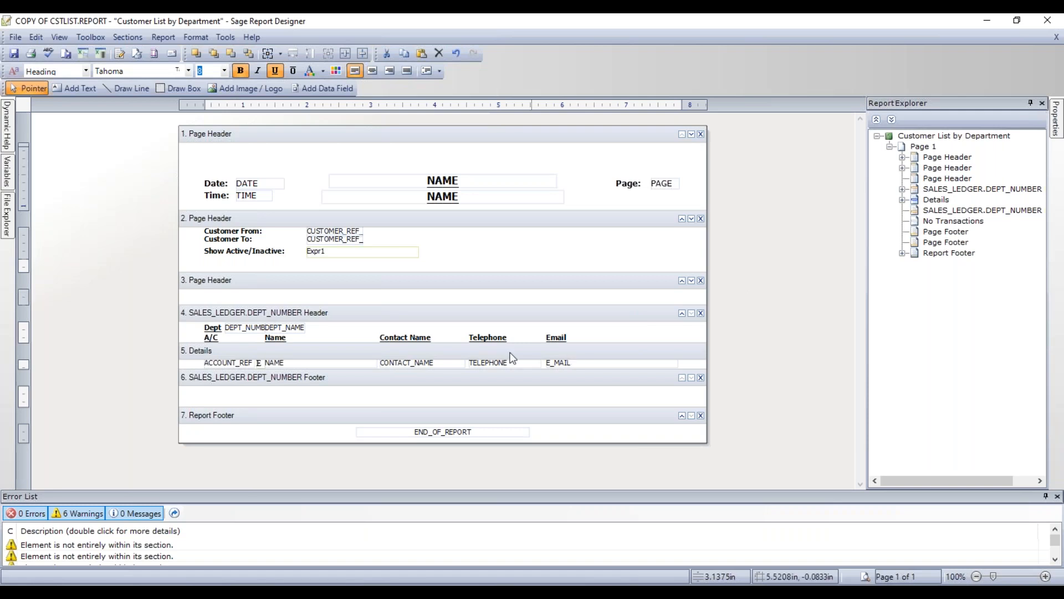
left_click(361, 283)
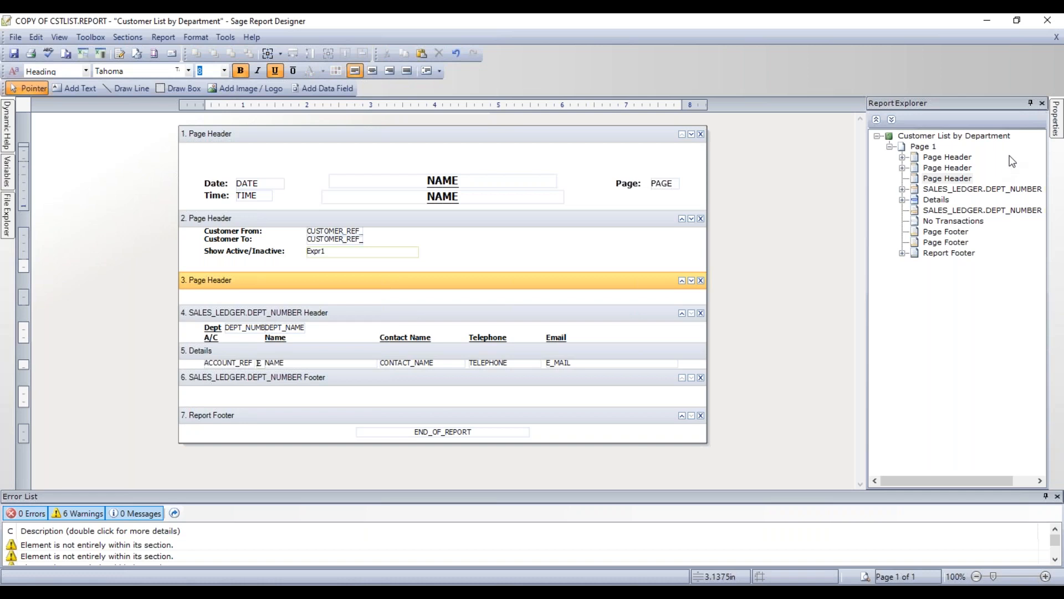
left_click(1056, 125)
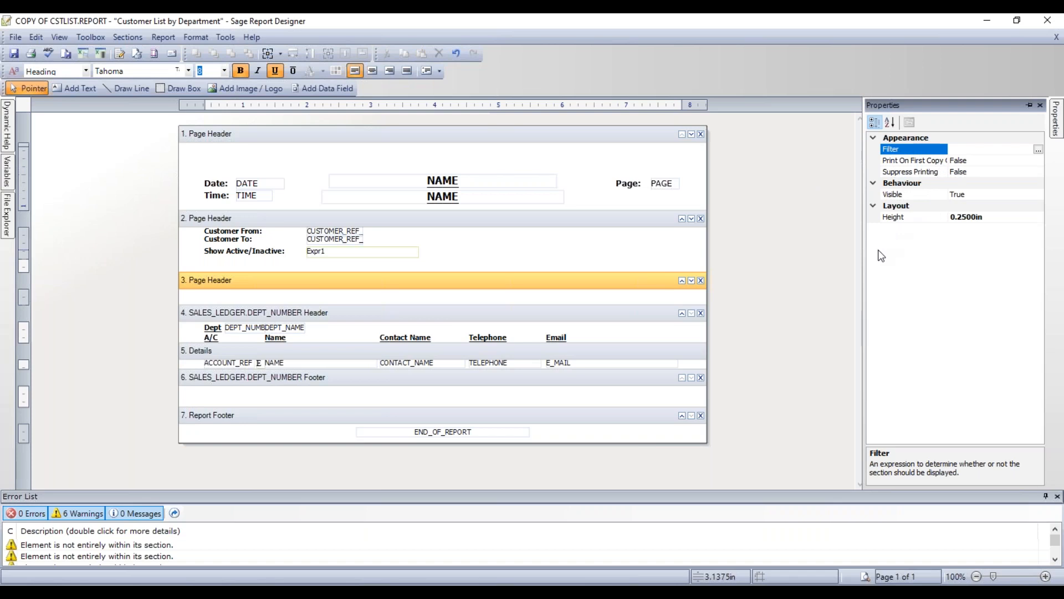
left_click(902, 194)
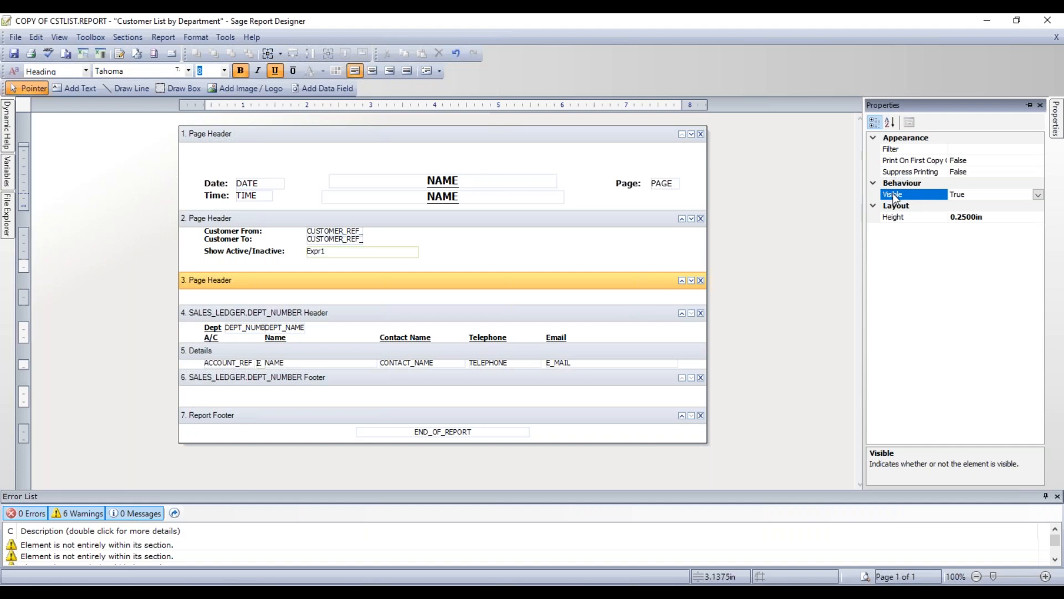
left_click(1038, 196)
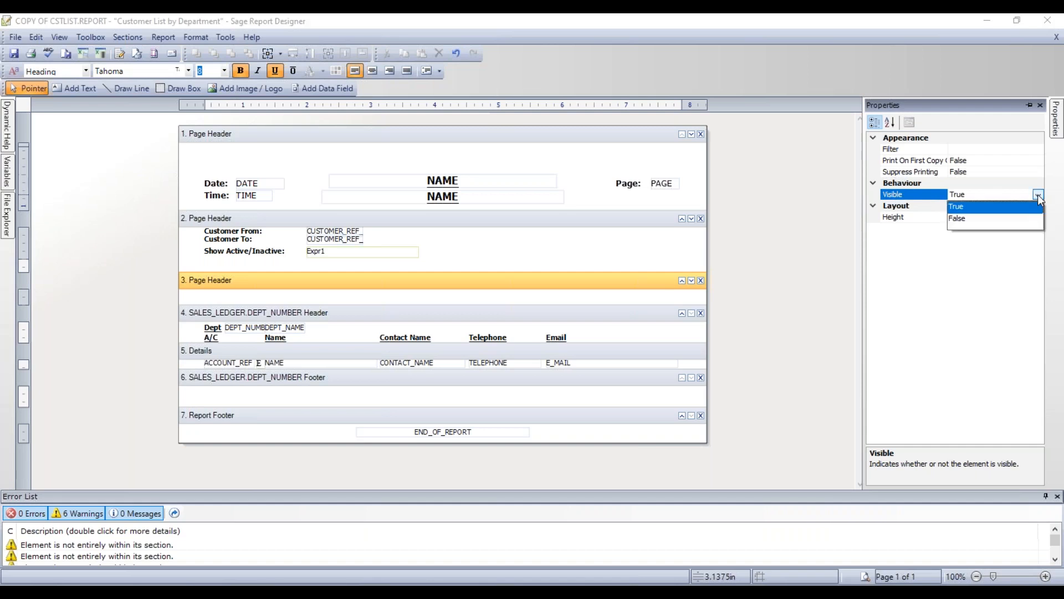
left_click(959, 220)
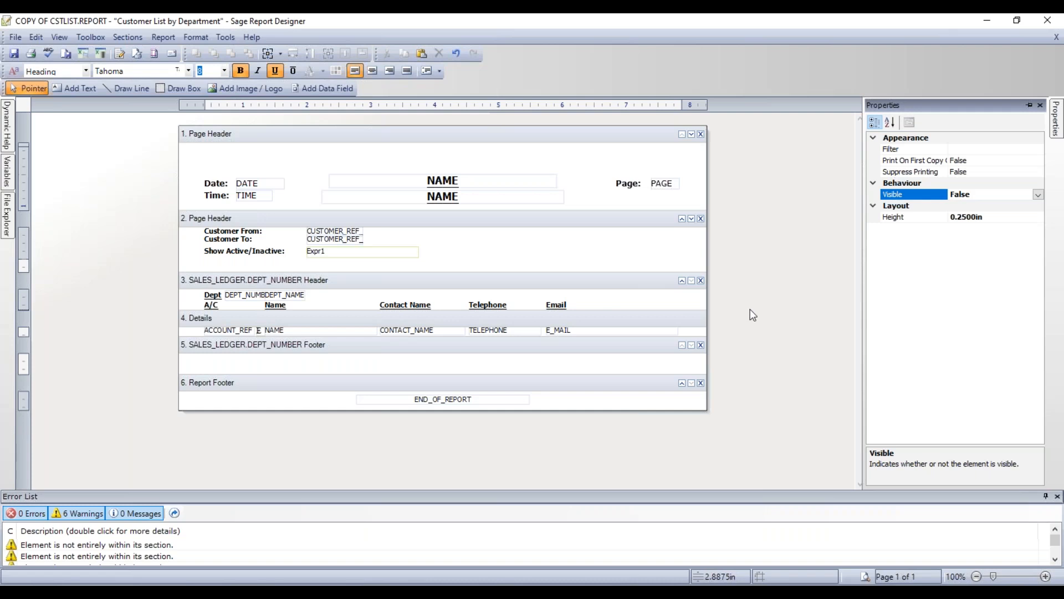
Select the hidden third page header in the report structure tree and save the report
left_click(828, 269)
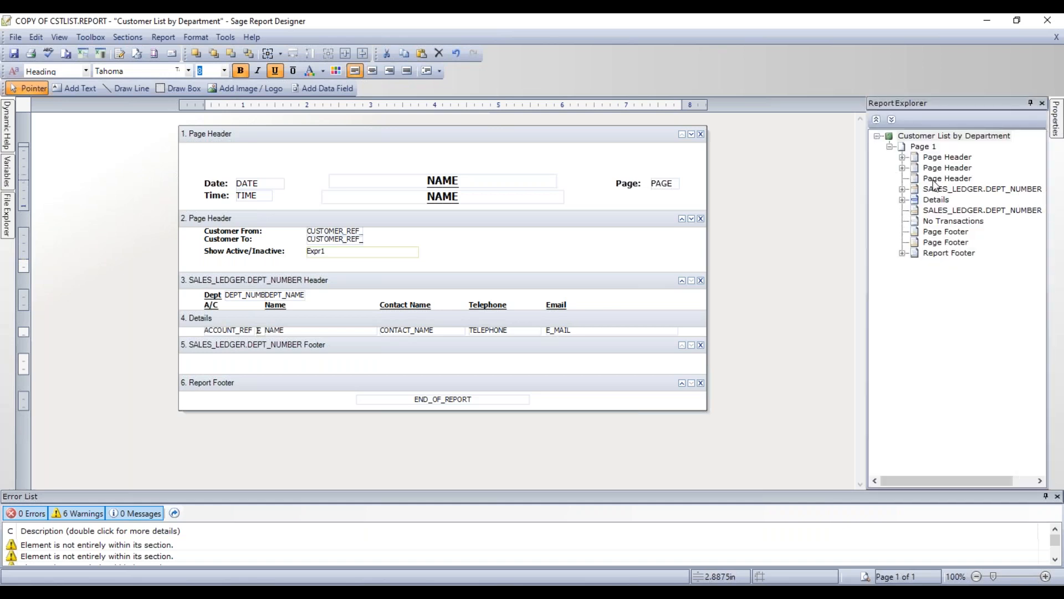
left_click(942, 178)
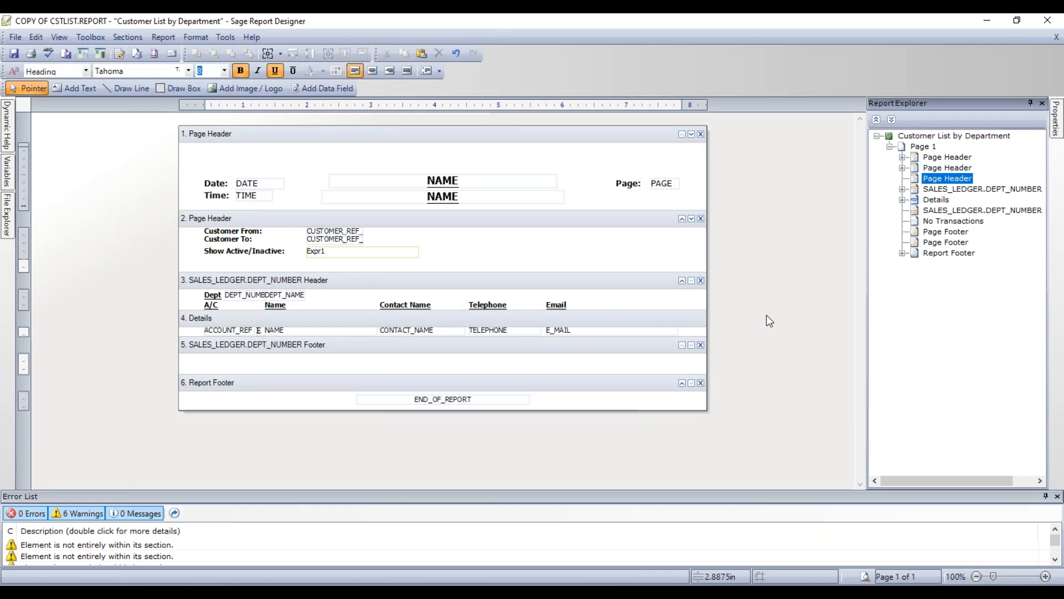
left_click(15, 56)
left_click(14, 55)
Preview the report with the default criteria values to check the spacing above the first department group and the remaining groups
left_click(865, 577)
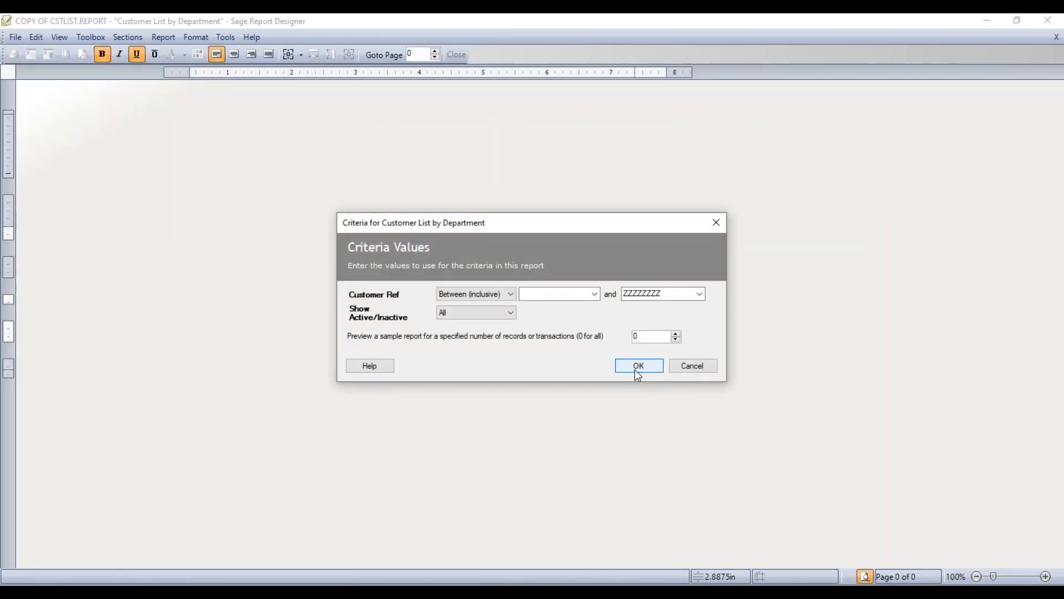
left_click(633, 369)
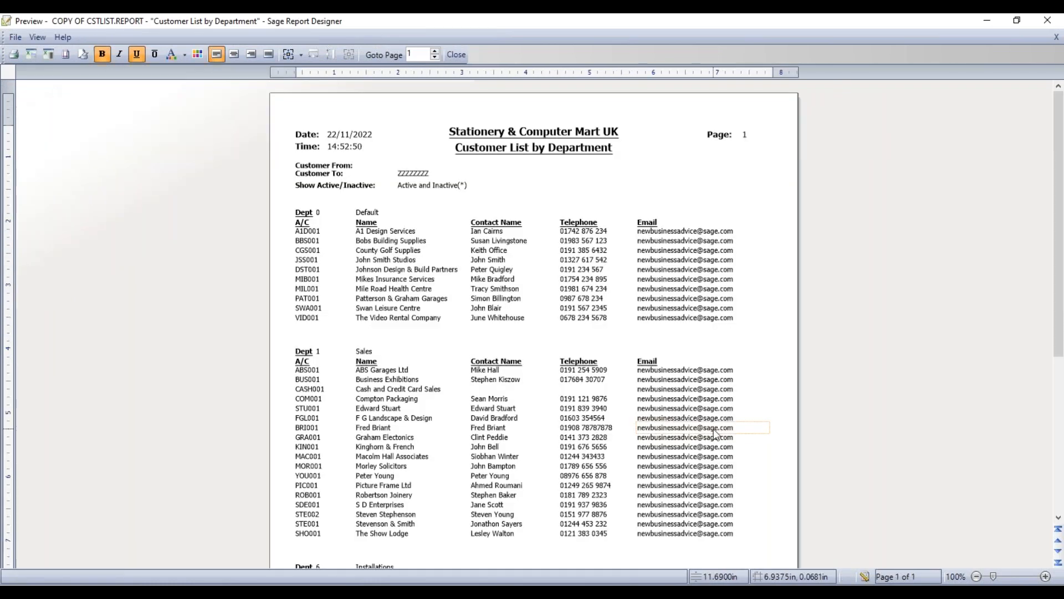
scroll(772, 479, "down", 3)
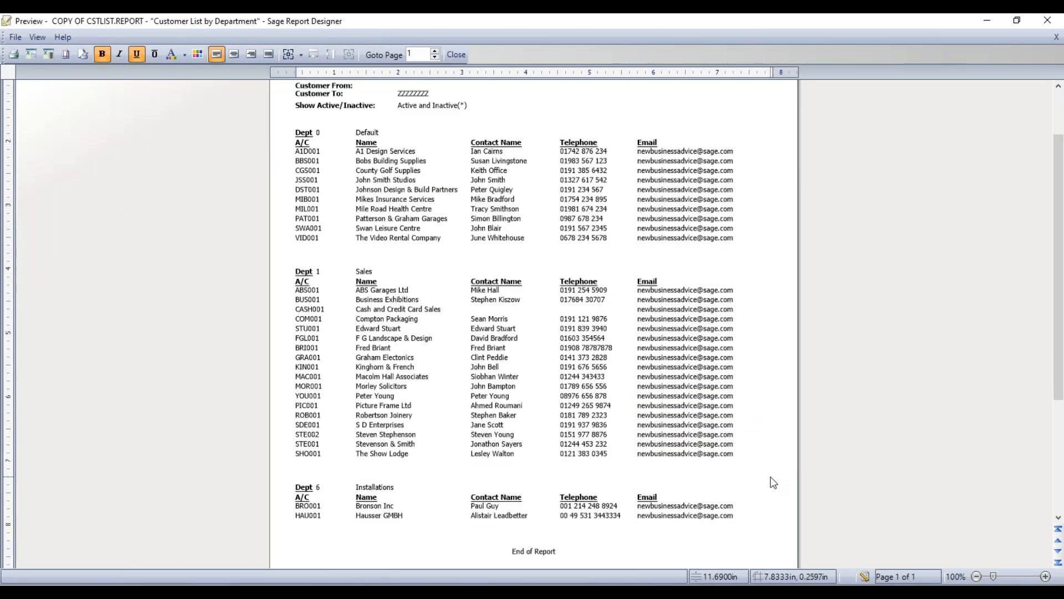